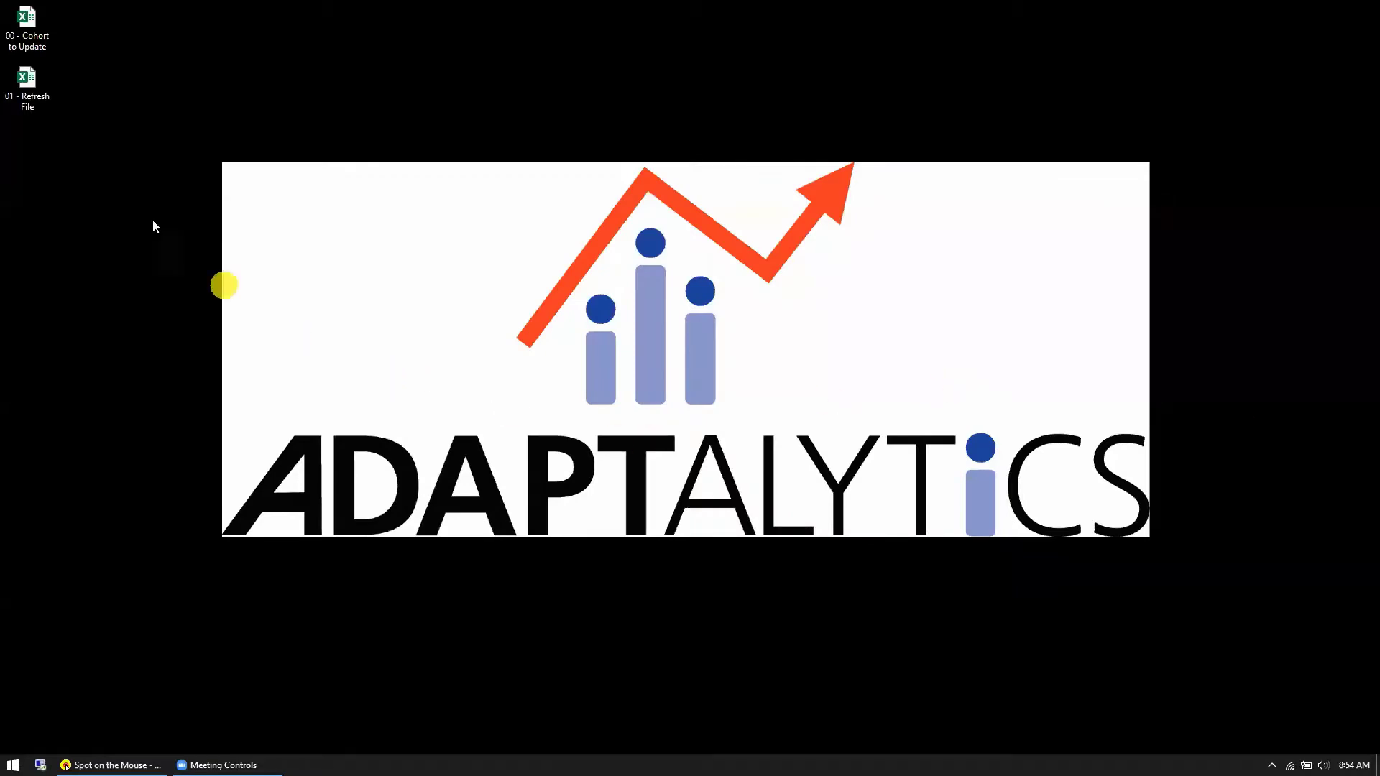
Open the 00 - Cohort to Update workbook and review its A1:O1 header row
{"action": "left_click", "coordinate": [38, 41]}
{"action": "double_click", "coordinate": [38, 41]}
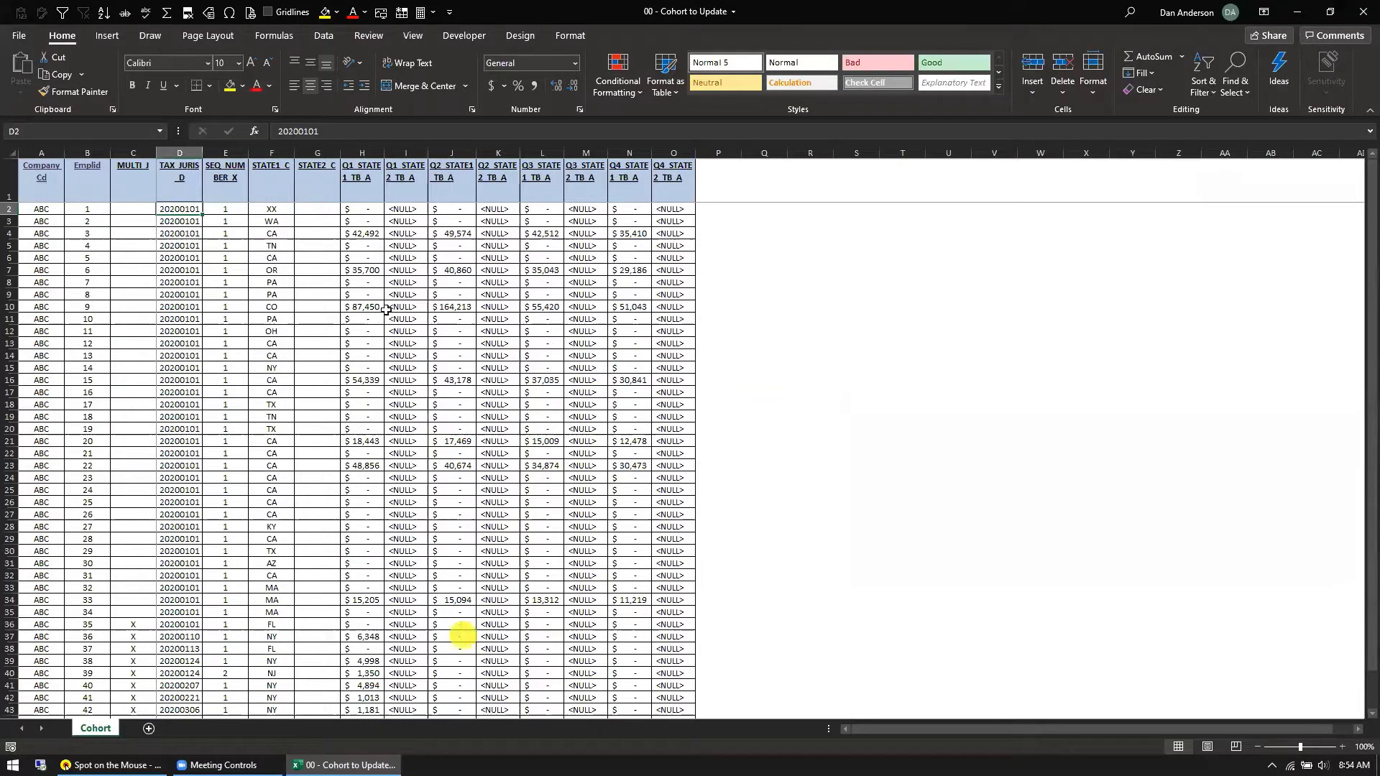
{"action": "left_click_drag", "start_coordinate": [51, 180], "coordinate": [670, 190]}
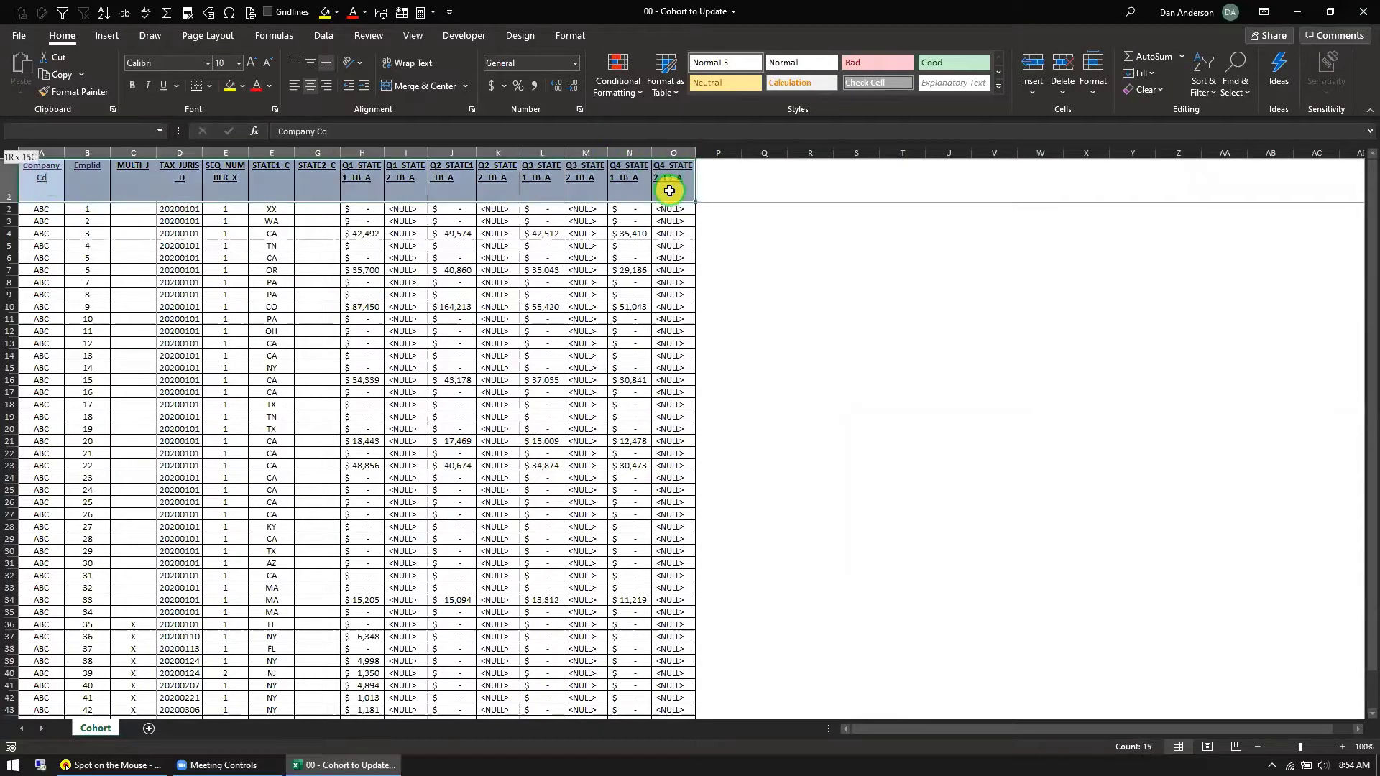
Open the 01 - Refresh File workbook from the desktop
{"action": "left_click", "coordinate": [405, 294]}
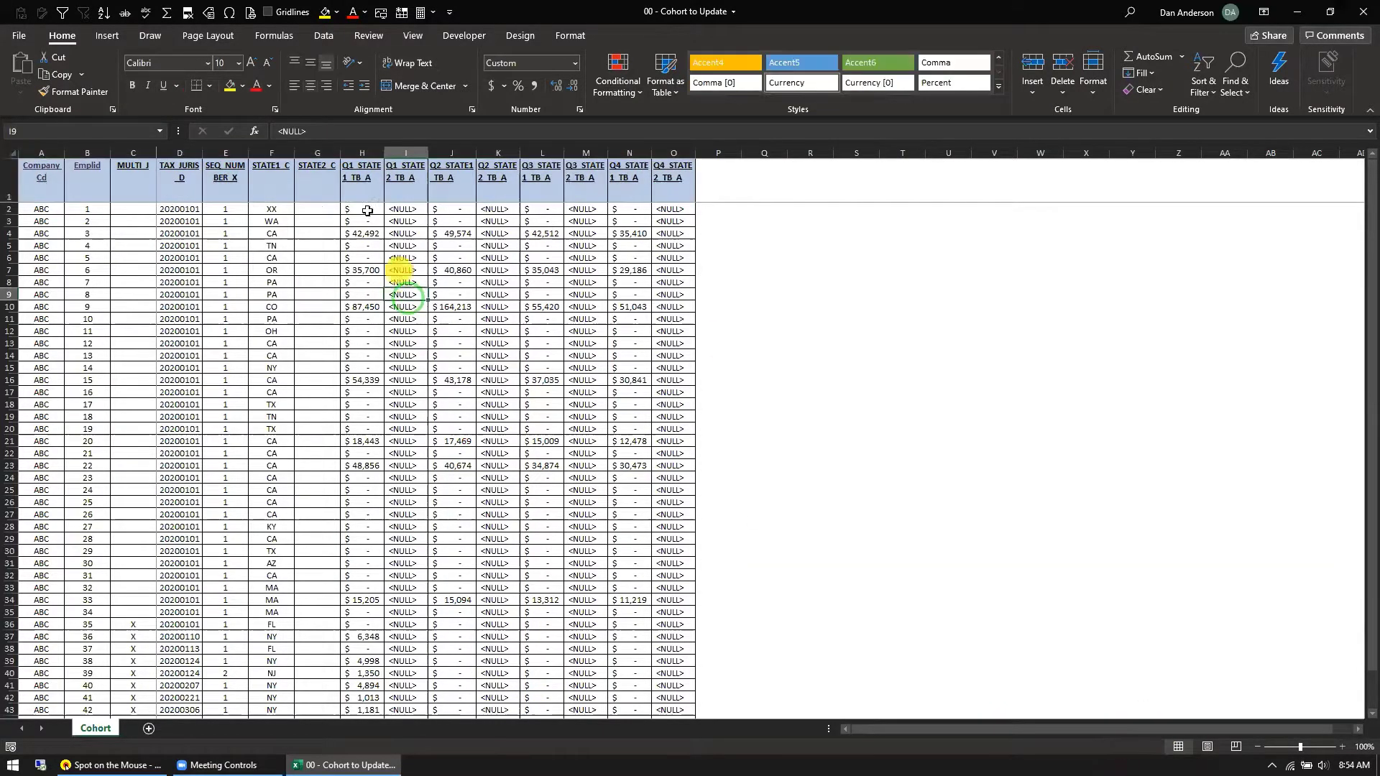
{"action": "key", "text": "super+d"}
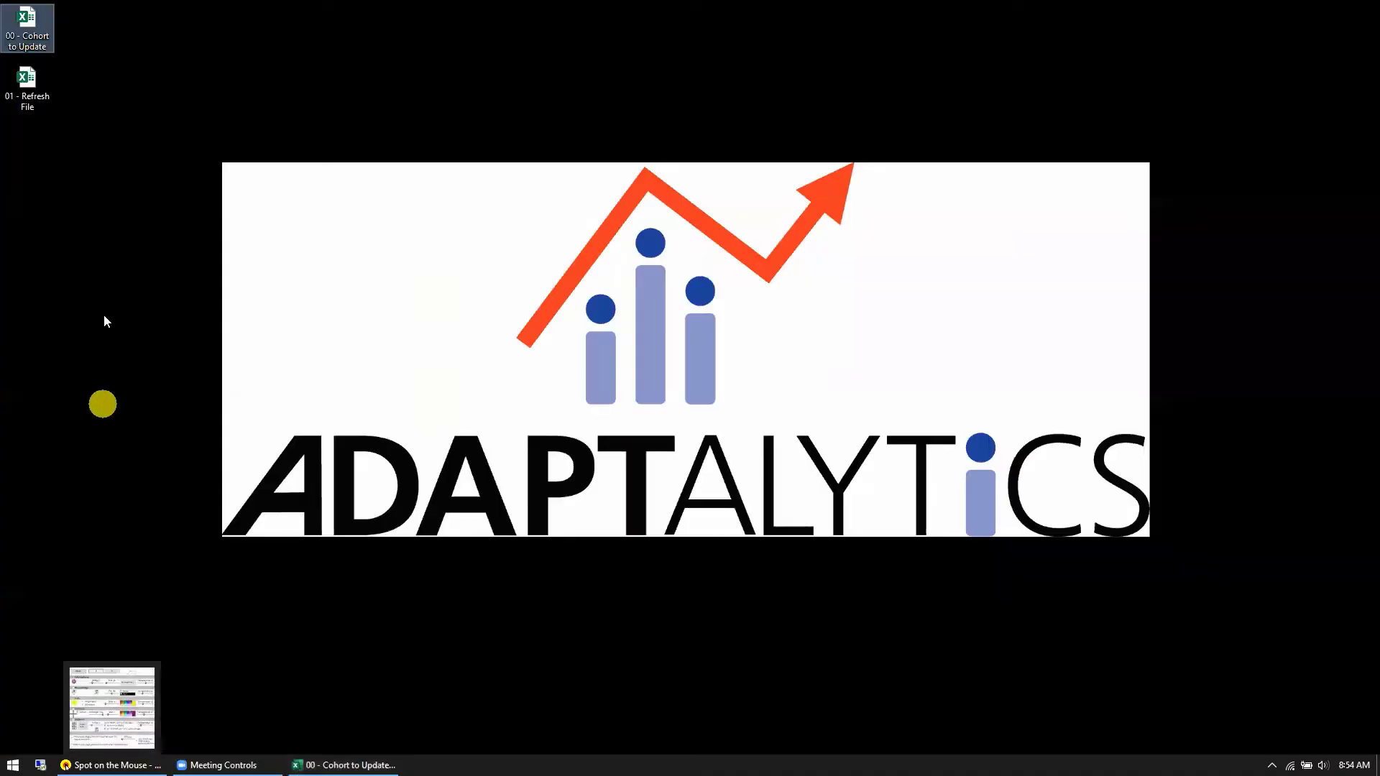
{"action": "double_click", "coordinate": [40, 99]}
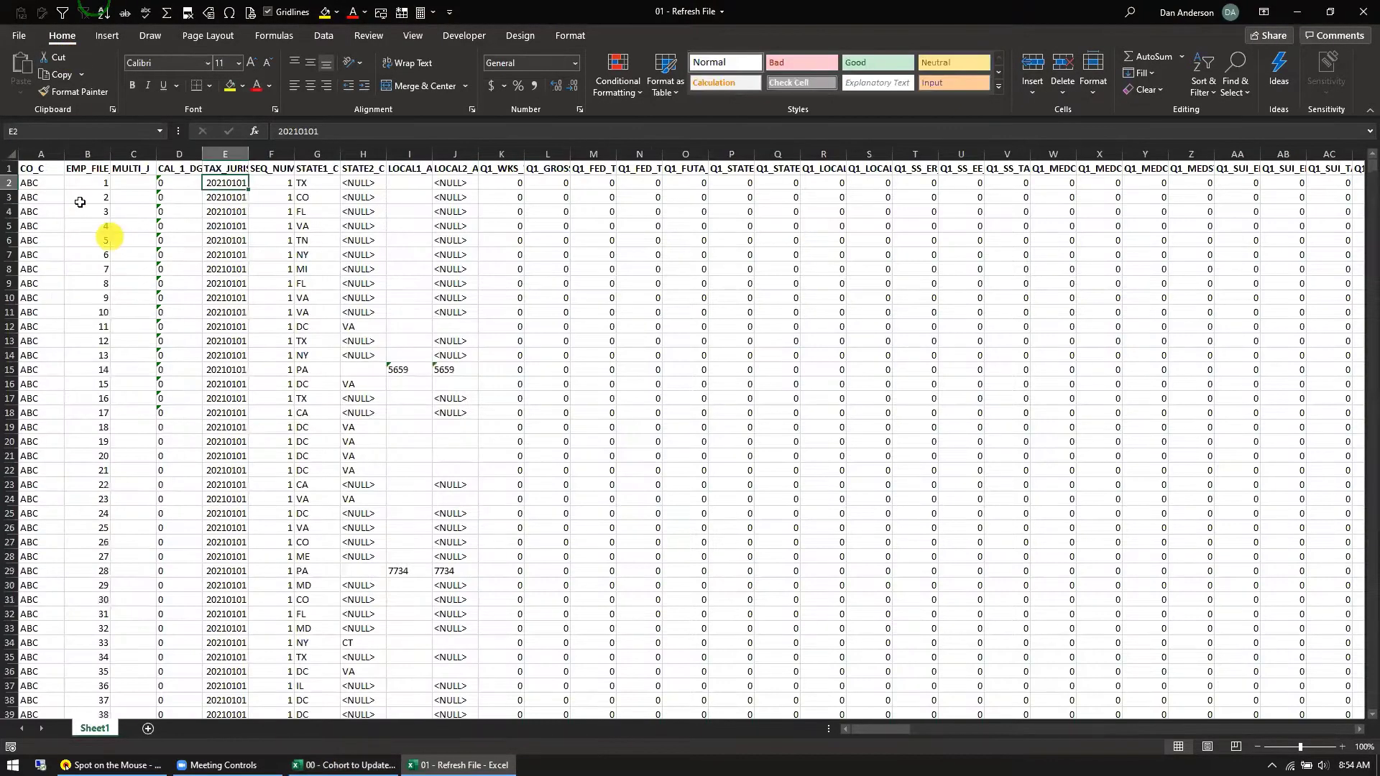
{"action": "left_click", "coordinate": [36, 167]}
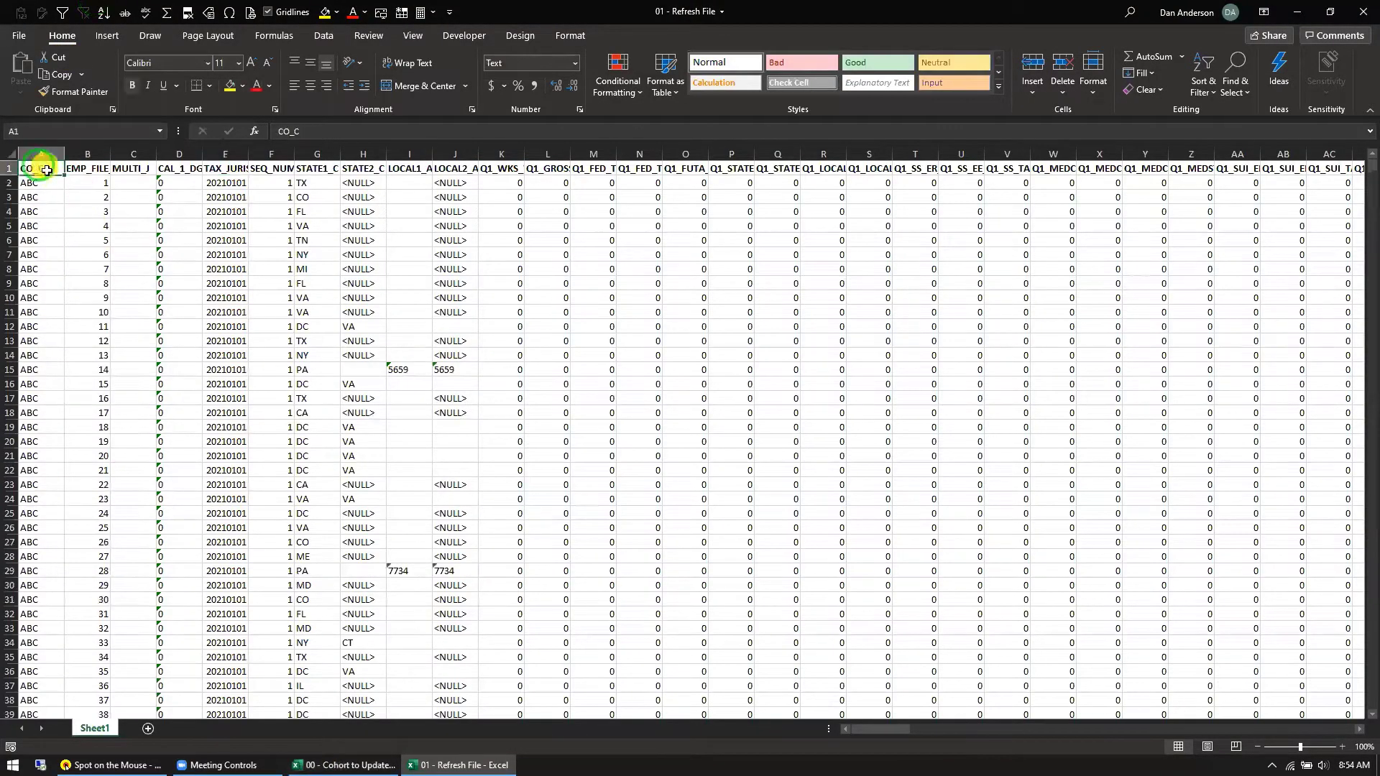
{"action": "left_click", "coordinate": [11, 168]}
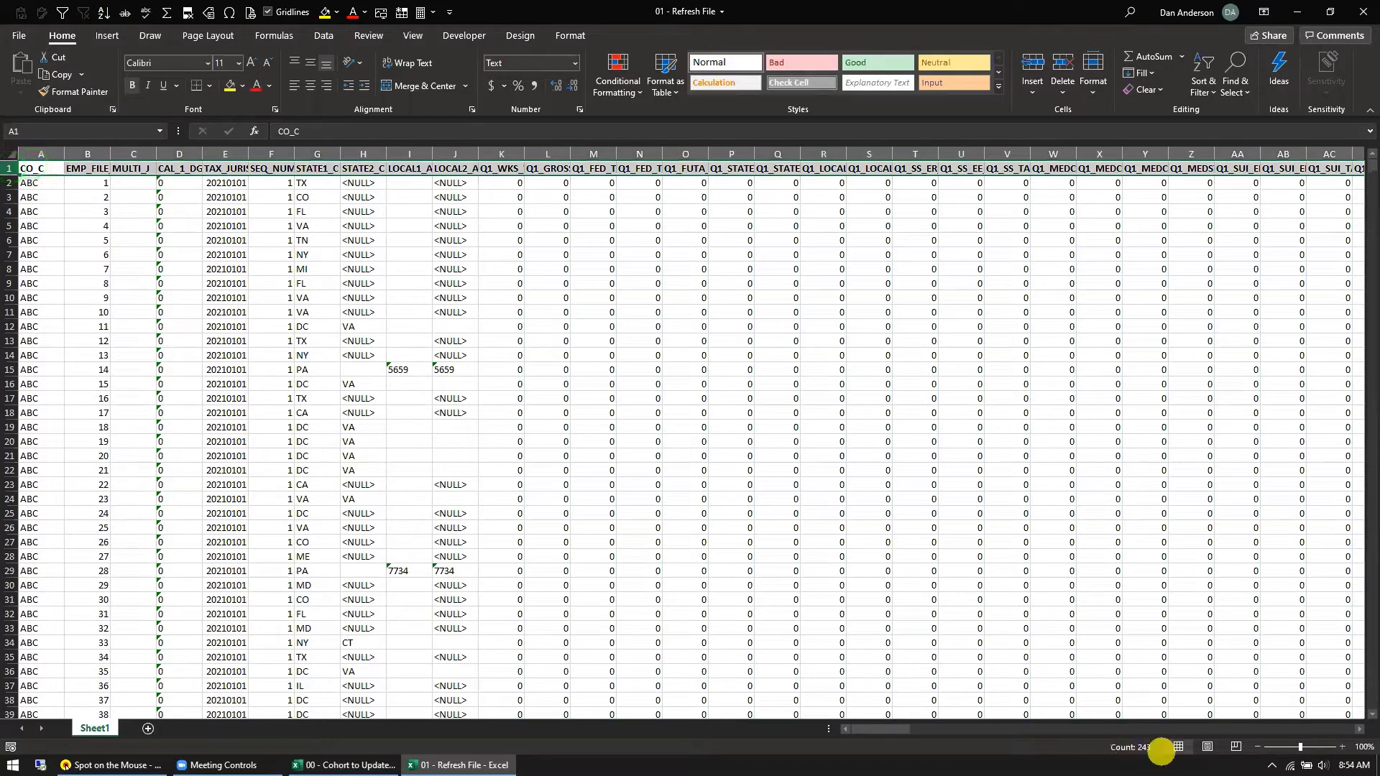
{"action": "left_click_drag", "start_coordinate": [1010, 205], "coordinate": [746, 434]}
{"action": "left_click", "coordinate": [371, 761]}
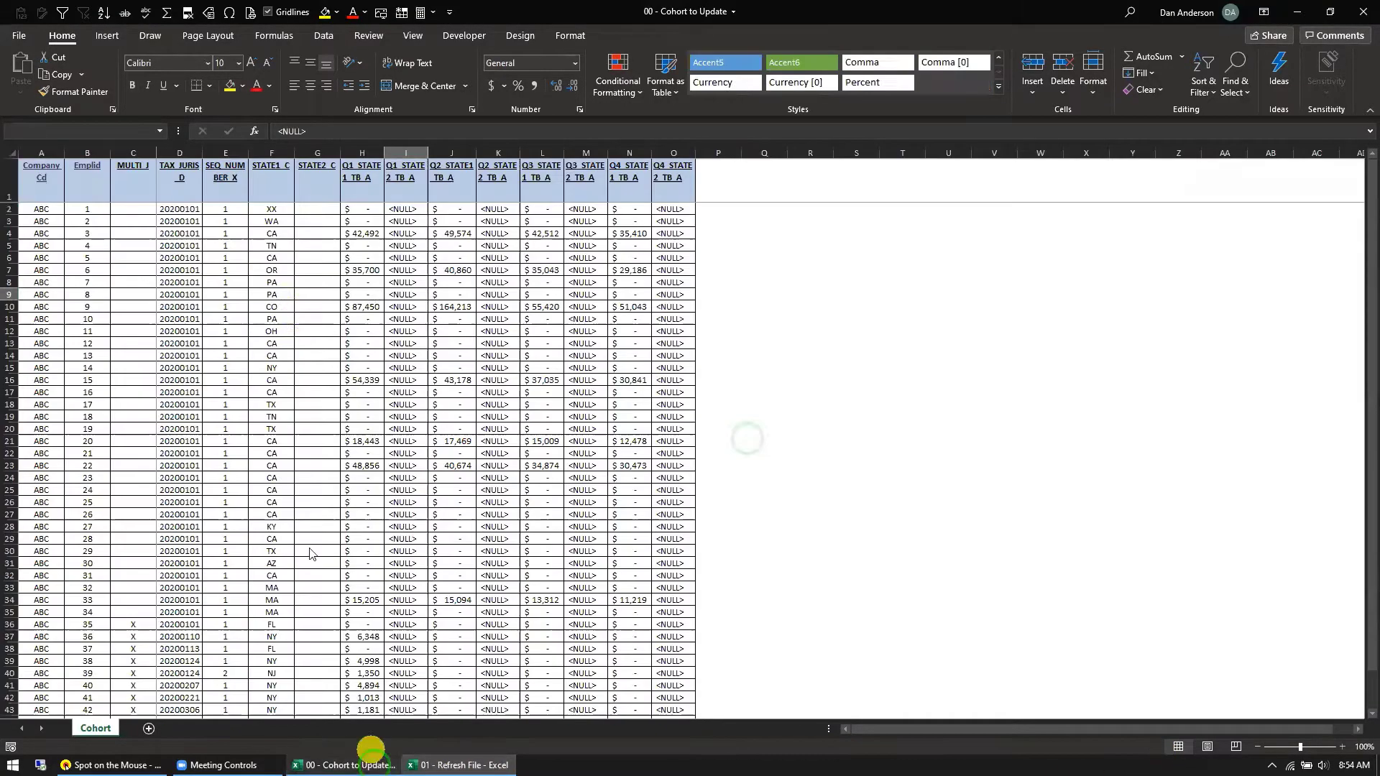
{"action": "left_click", "coordinate": [289, 307]}
{"action": "left_click_drag", "start_coordinate": [45, 180], "coordinate": [681, 437]}
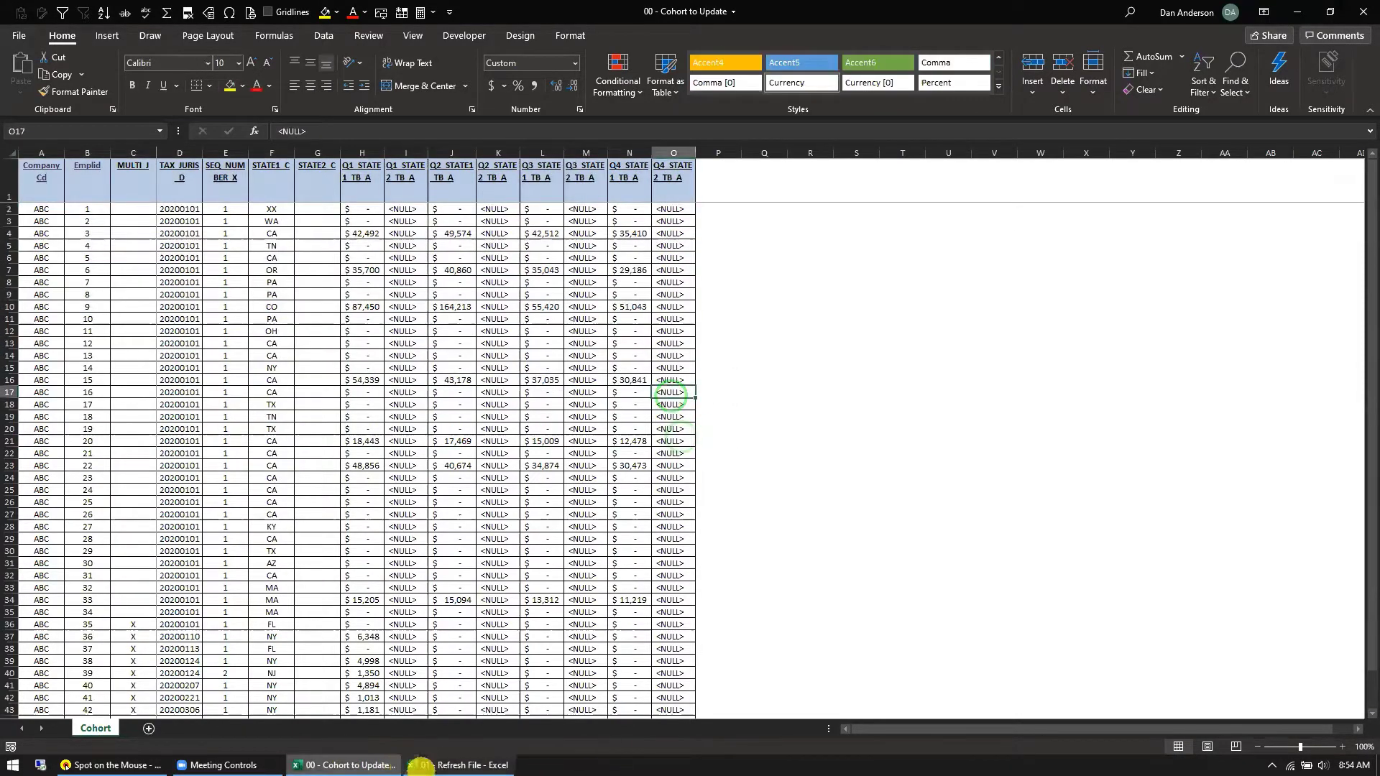
{"action": "left_click", "coordinate": [431, 765]}
{"action": "left_click", "coordinate": [11, 169]}
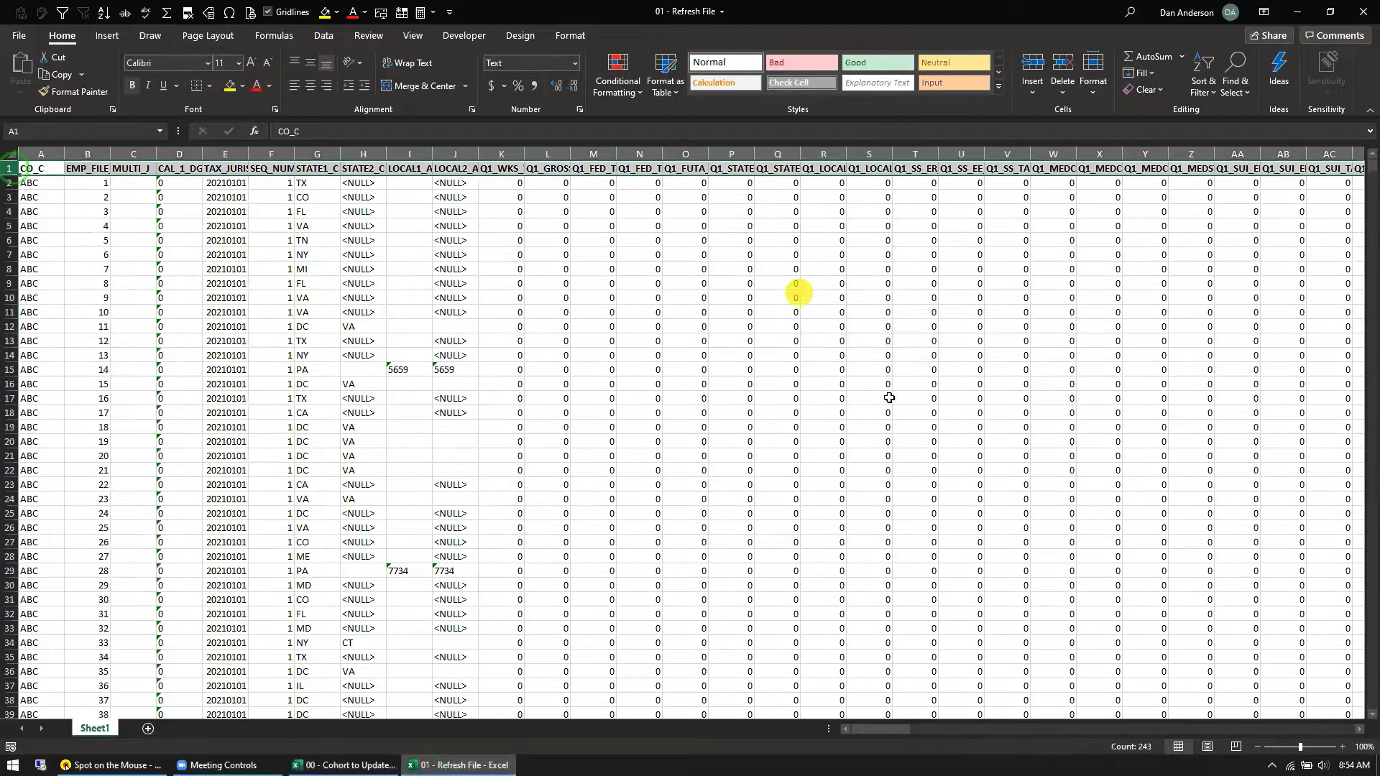
{"action": "left_click", "coordinate": [149, 168]}
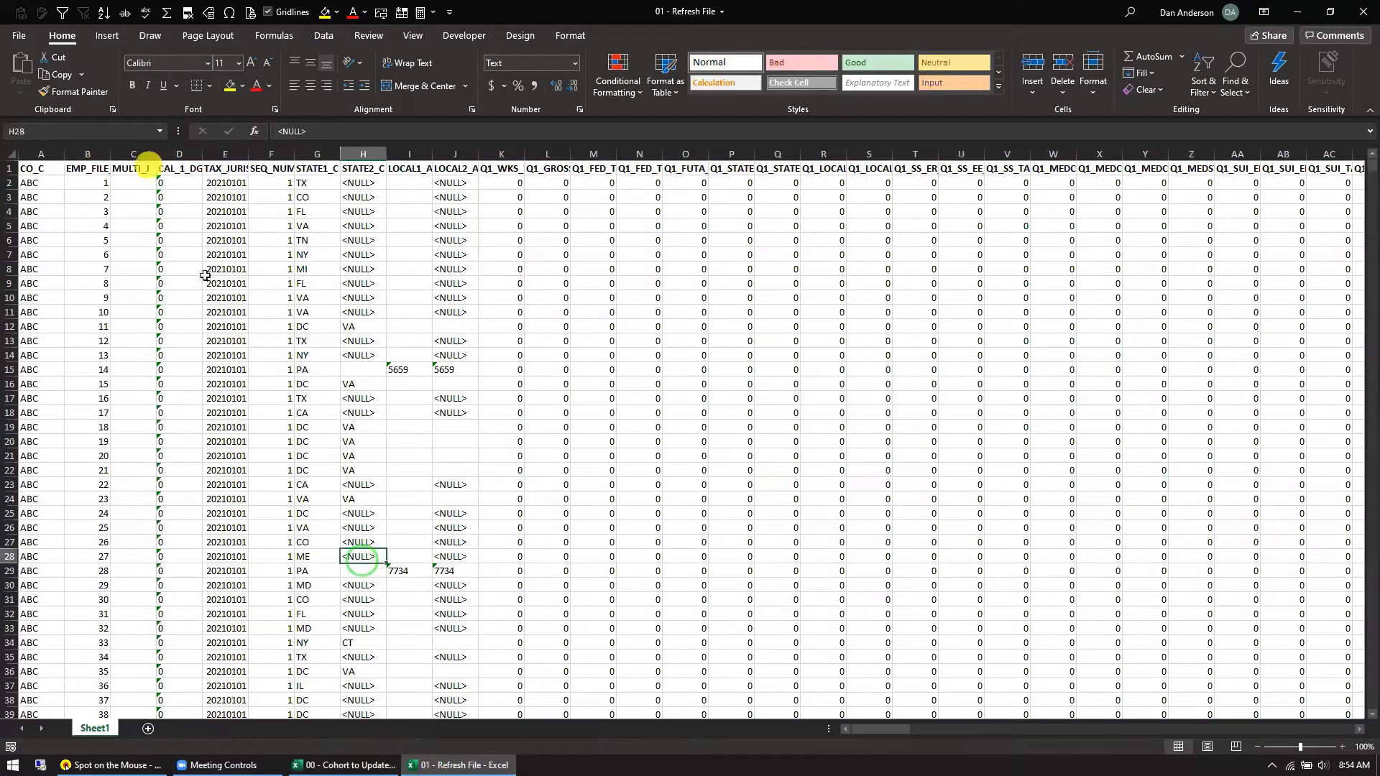
{"action": "left_click_drag", "start_coordinate": [10, 170], "coordinate": [10, 184]}
Insert two blank rows above the Refresh File header row
{"action": "right_click", "coordinate": [10, 184]}
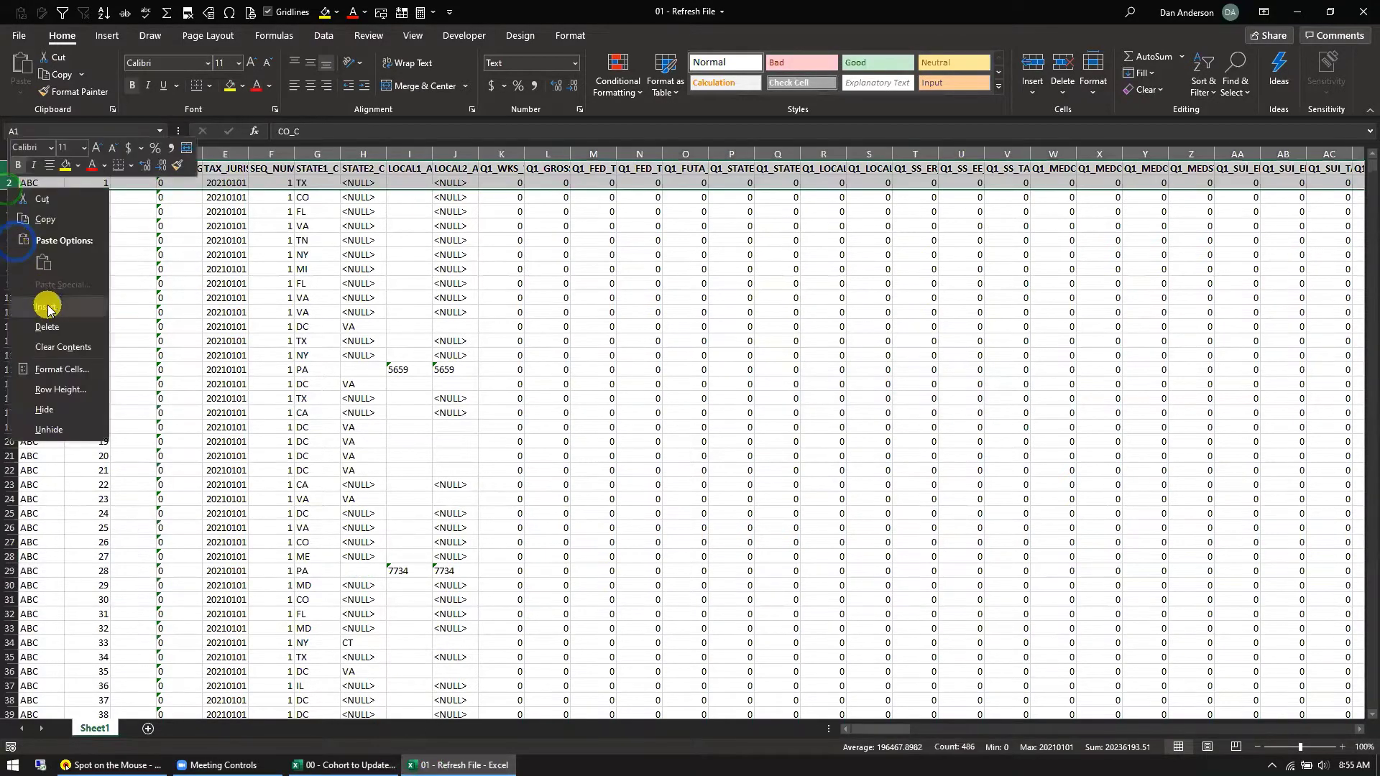
{"action": "left_click", "coordinate": [46, 302]}
{"action": "left_click", "coordinate": [263, 306]}
Enter =MATCH(A3,'[00 - Cohort to Update.xlsx]Cohort'!$A$1:$O$1,0) in A2
{"action": "left_click", "coordinate": [57, 182]}
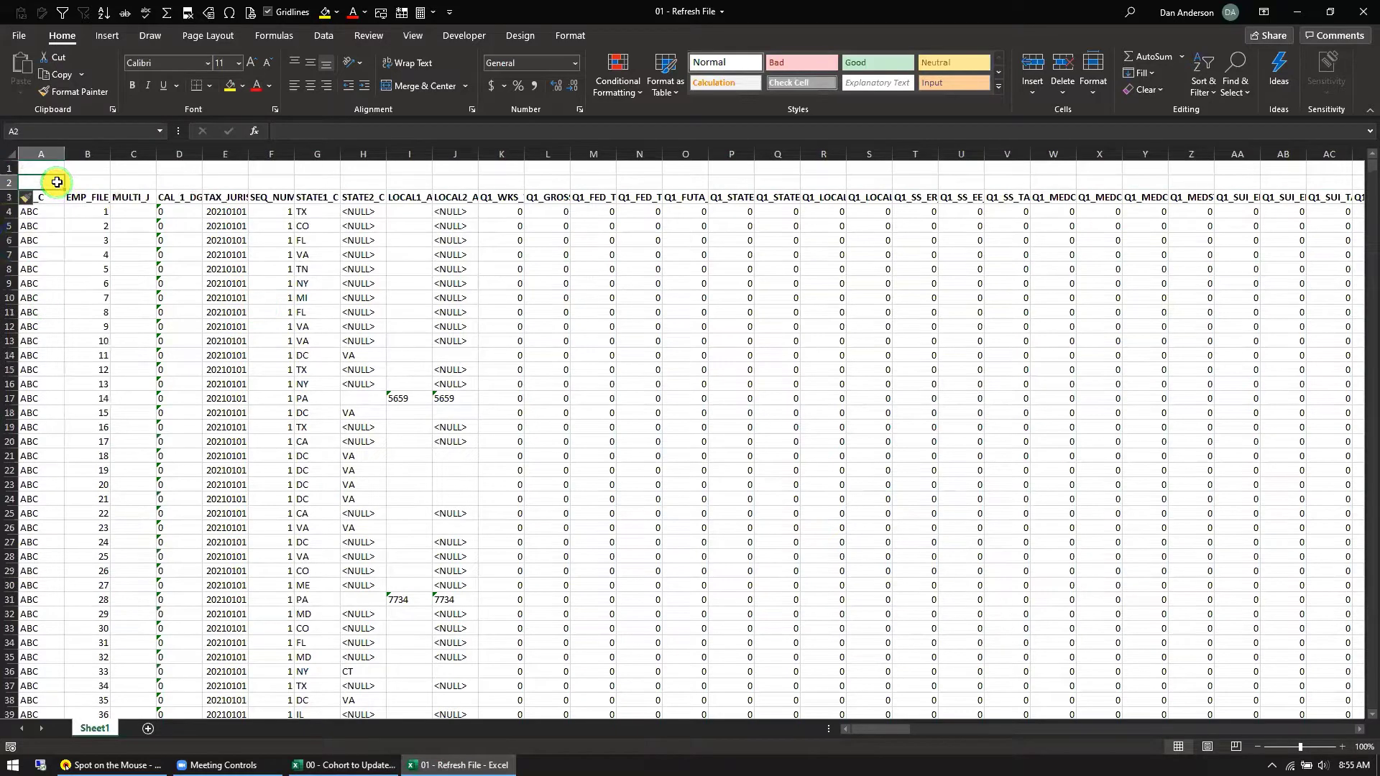
{"action": "type", "text": "=MATCH(A3,"}
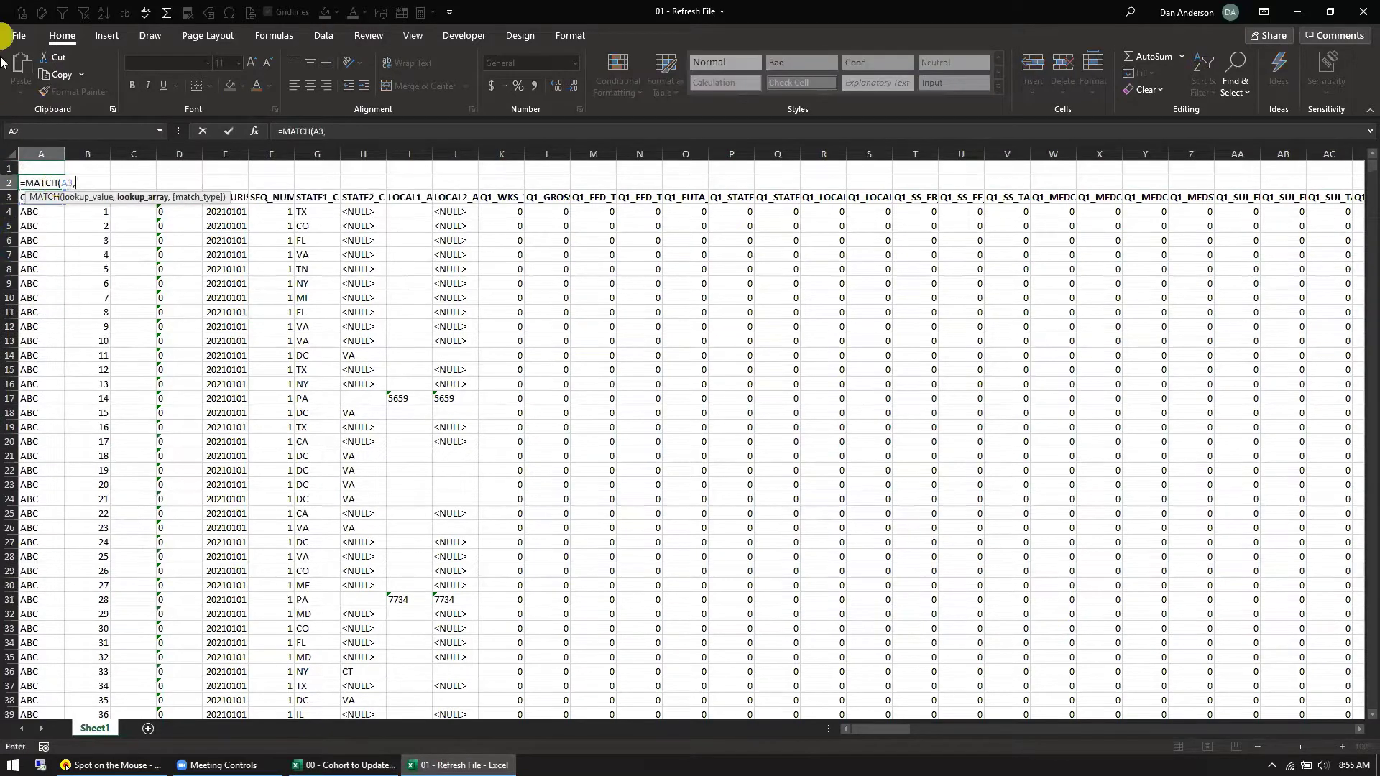
{"action": "left_click", "coordinate": [347, 764]}
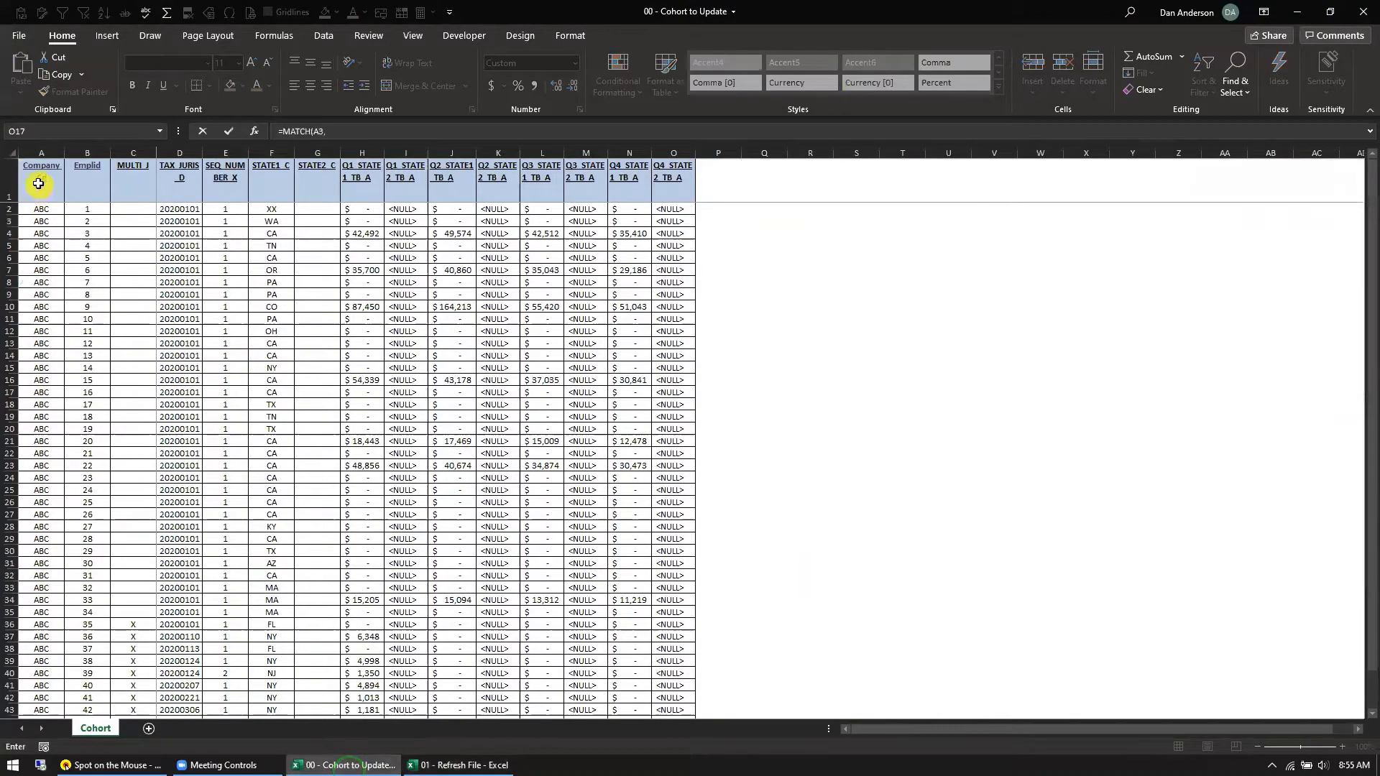
{"action": "left_click_drag", "start_coordinate": [39, 184], "coordinate": [655, 181]}
{"action": "type", "text": ","}
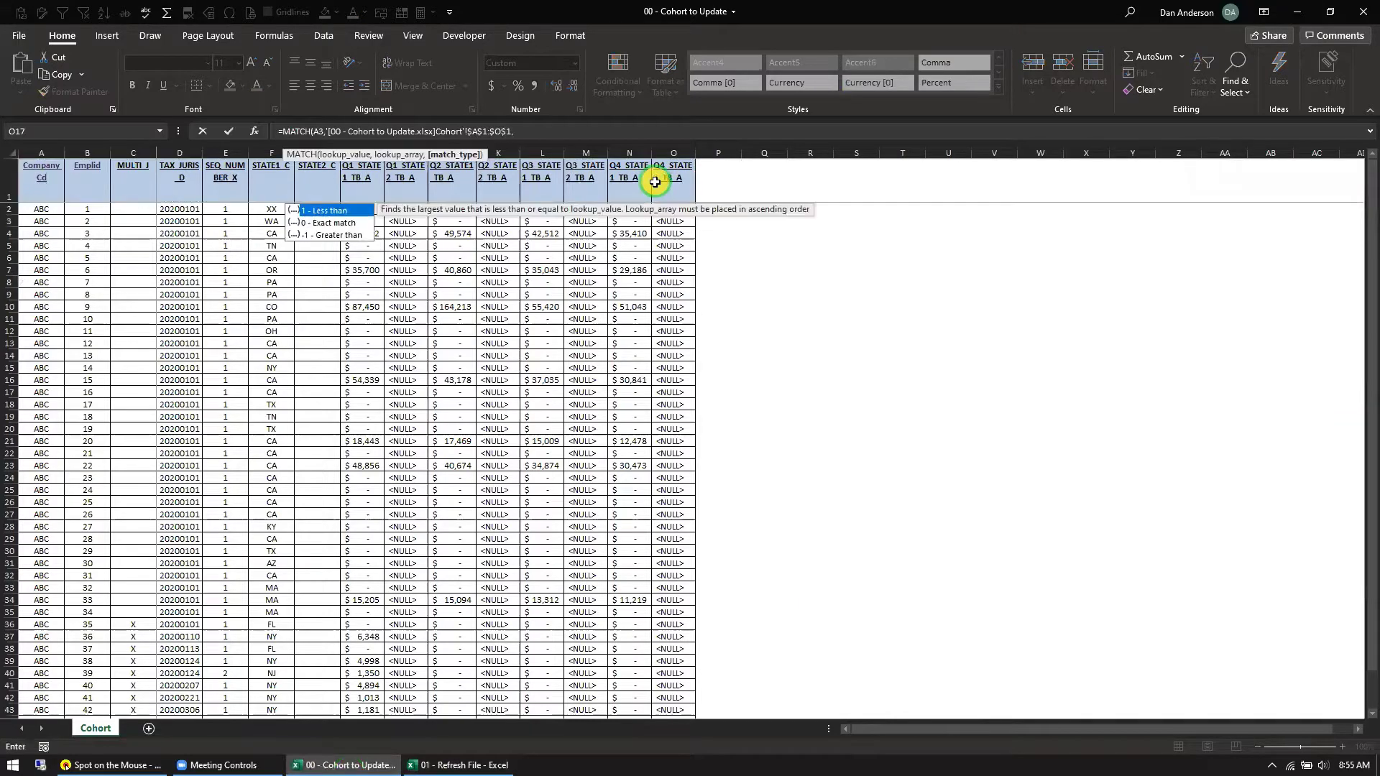
{"action": "type", "text": "0"}
{"action": "key", "text": "Return"}
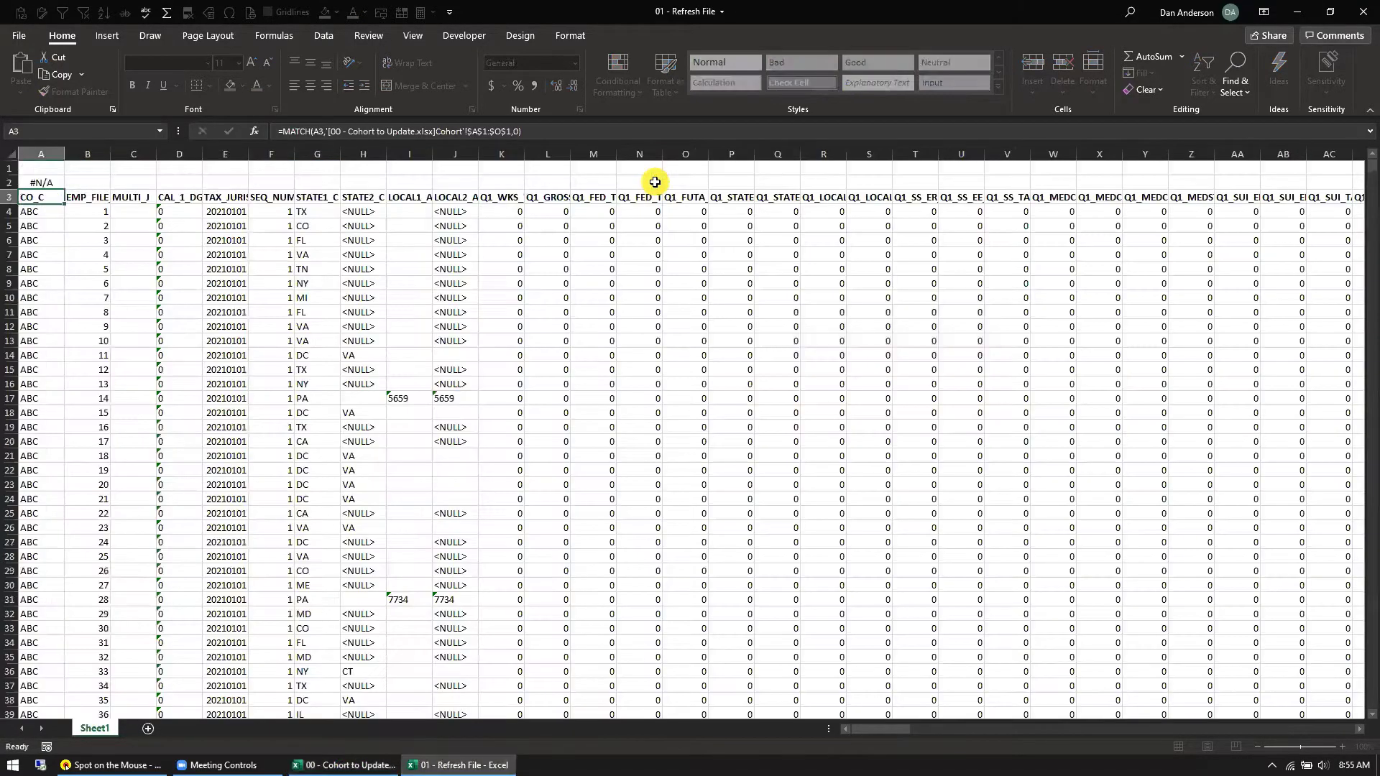
Fill the A2 MATCH formula across to E2 and centre row 2
{"action": "left_click", "coordinate": [52, 185]}
{"action": "left_click_drag", "start_coordinate": [64, 190], "coordinate": [248, 190]}
{"action": "left_click", "coordinate": [270, 282]}
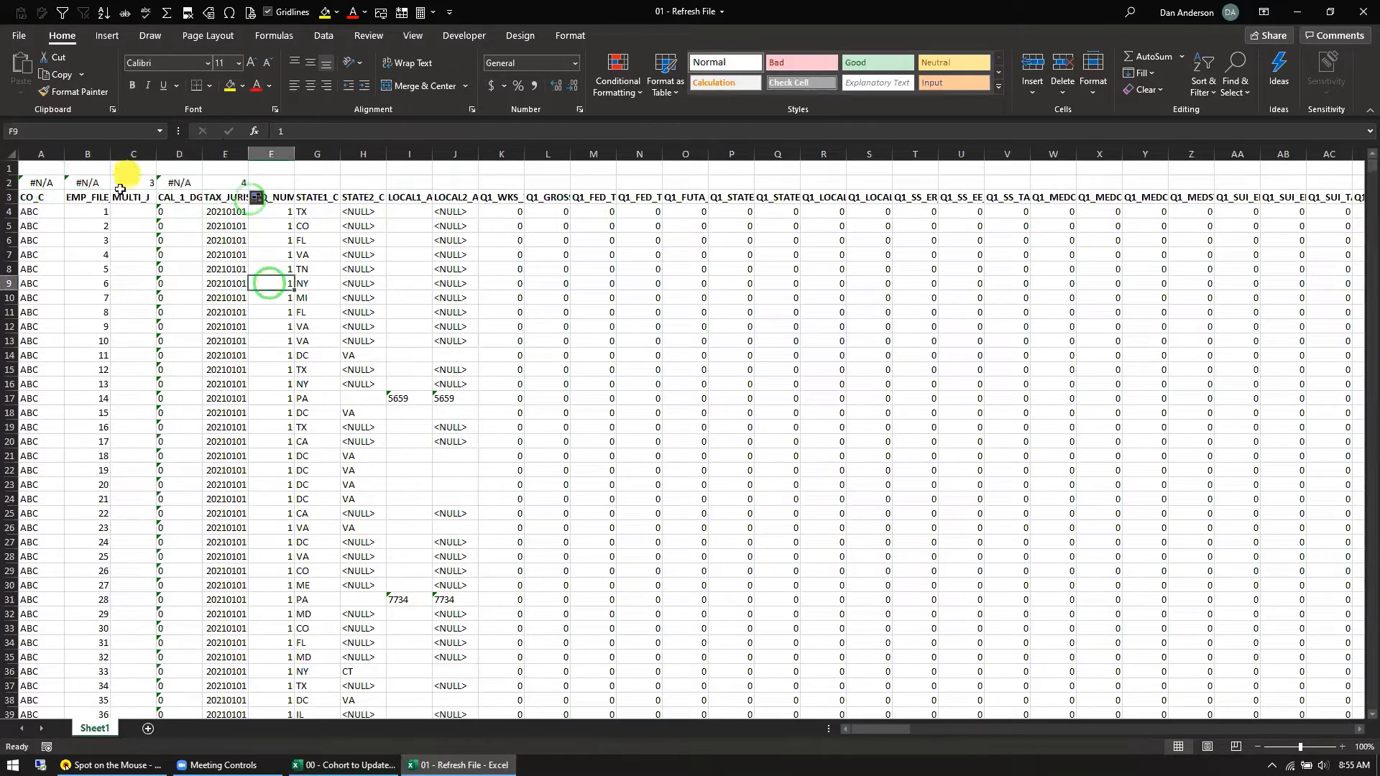
{"action": "left_click", "coordinate": [8, 183]}
{"action": "left_click", "coordinate": [310, 85]}
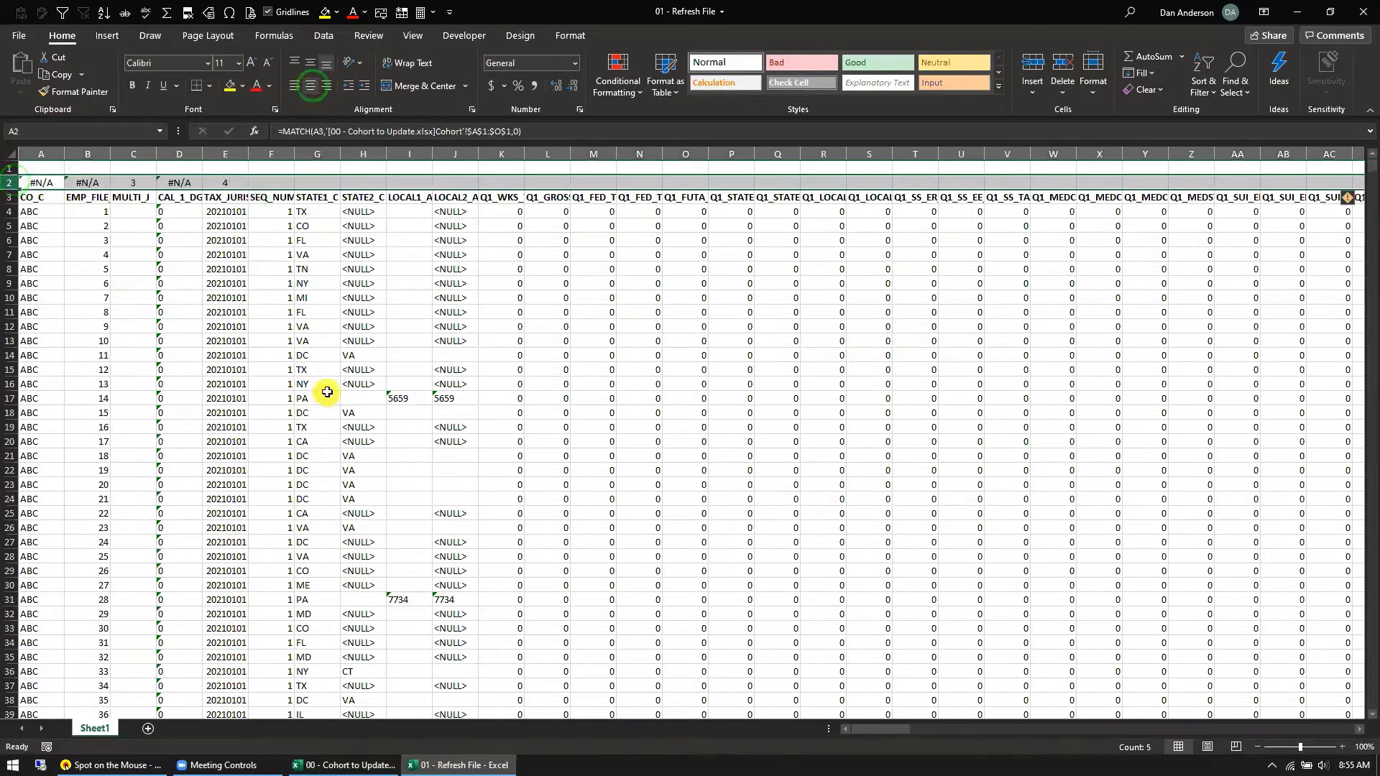
Copy the CO_C and EMP_FILE_NB headers into Cohort cells A1:B1
{"action": "left_click", "coordinate": [136, 184]}
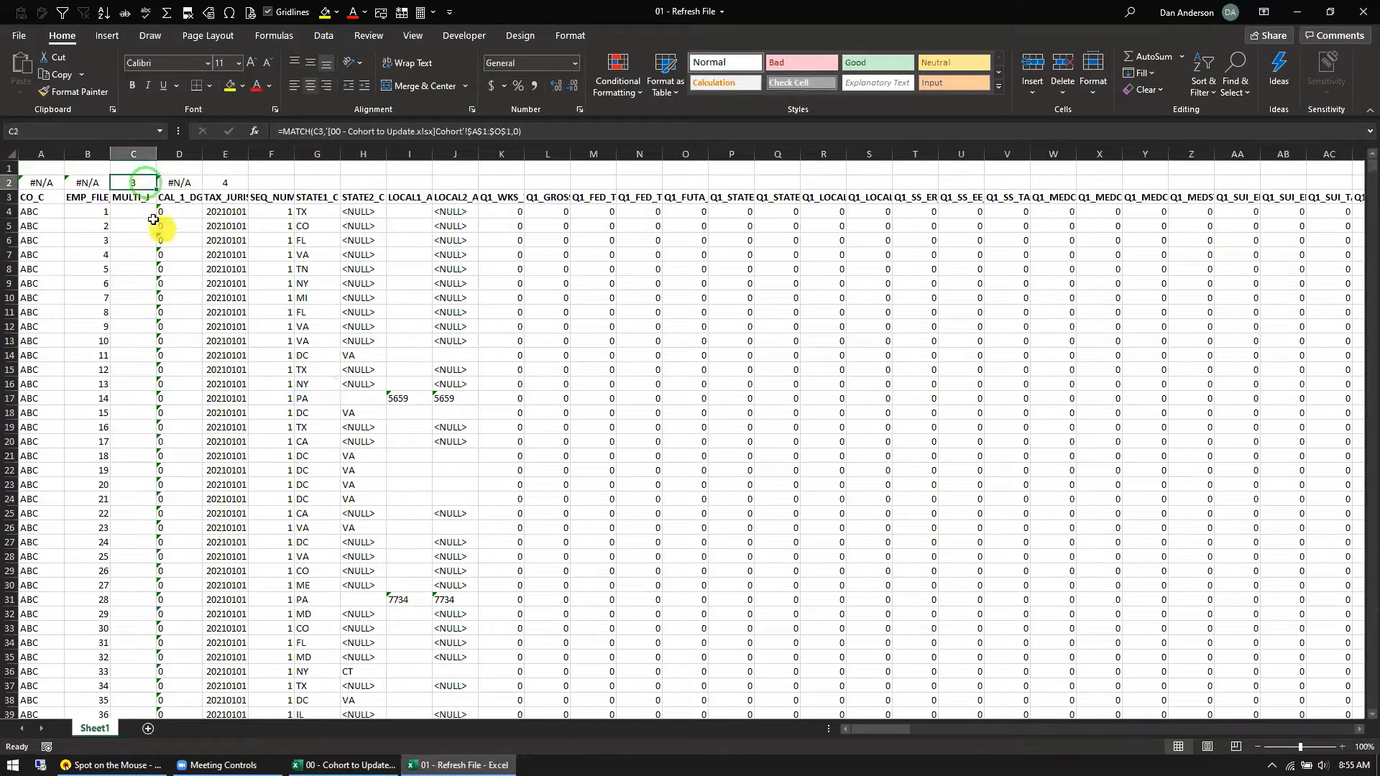
{"action": "left_click", "coordinate": [141, 200]}
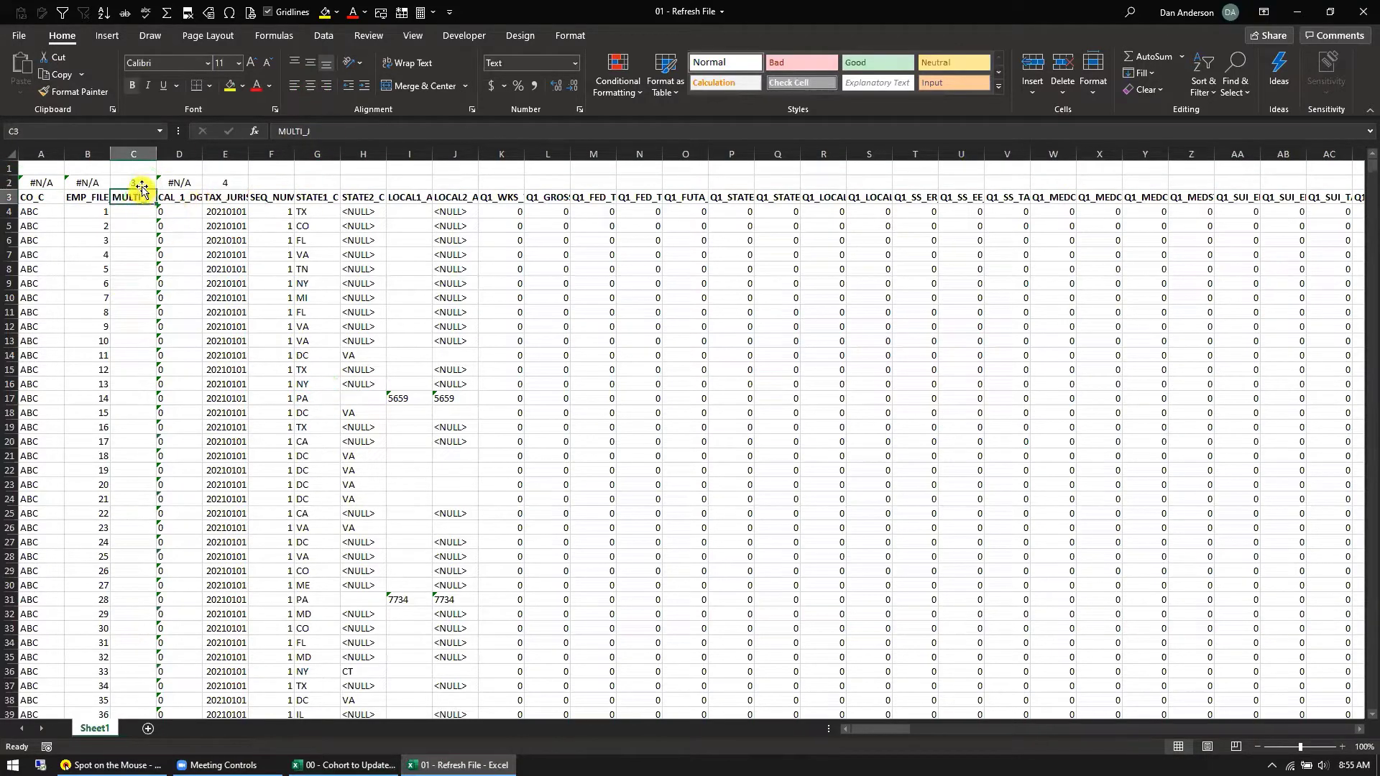
{"action": "left_click", "coordinate": [345, 765]}
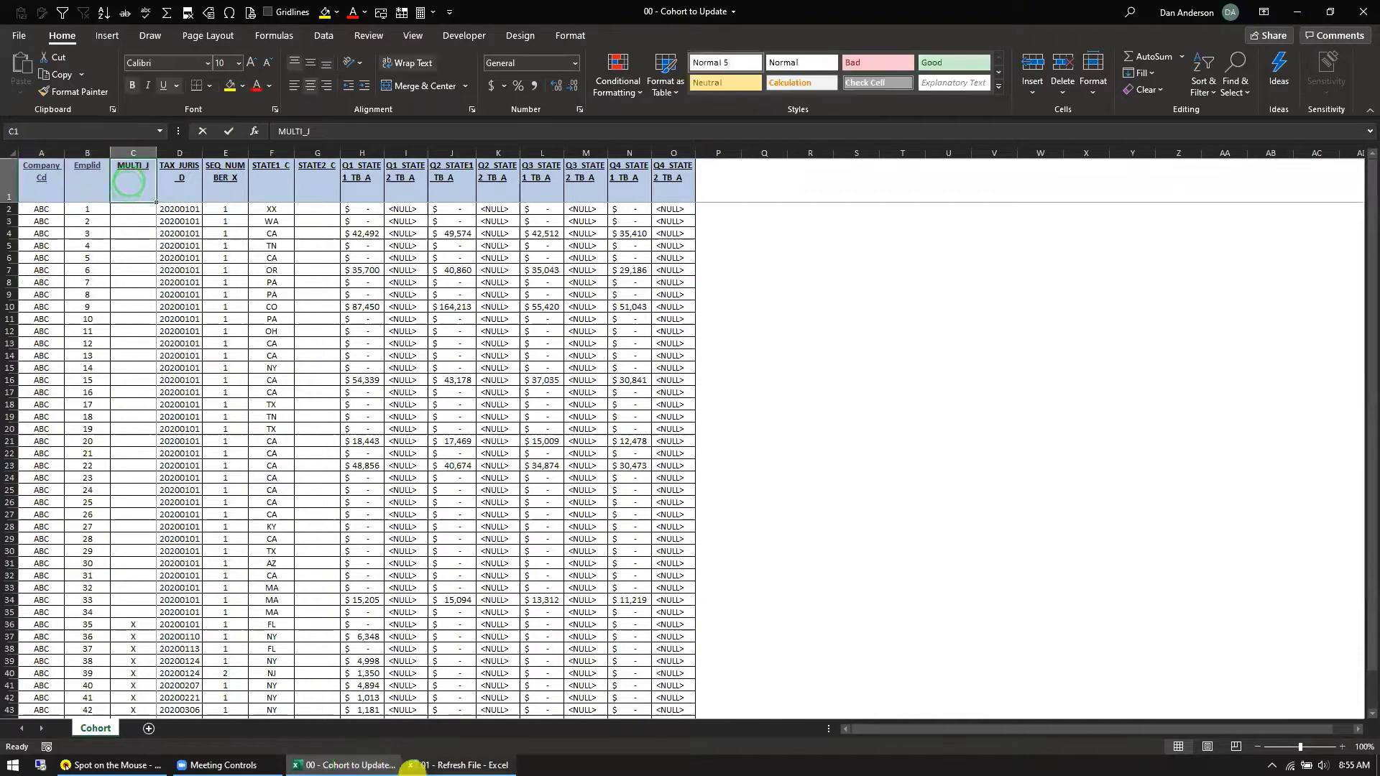
{"action": "left_click", "coordinate": [427, 764]}
{"action": "left_click_drag", "start_coordinate": [87, 199], "coordinate": [32, 198]}
{"action": "key", "text": "ctrl+c"}
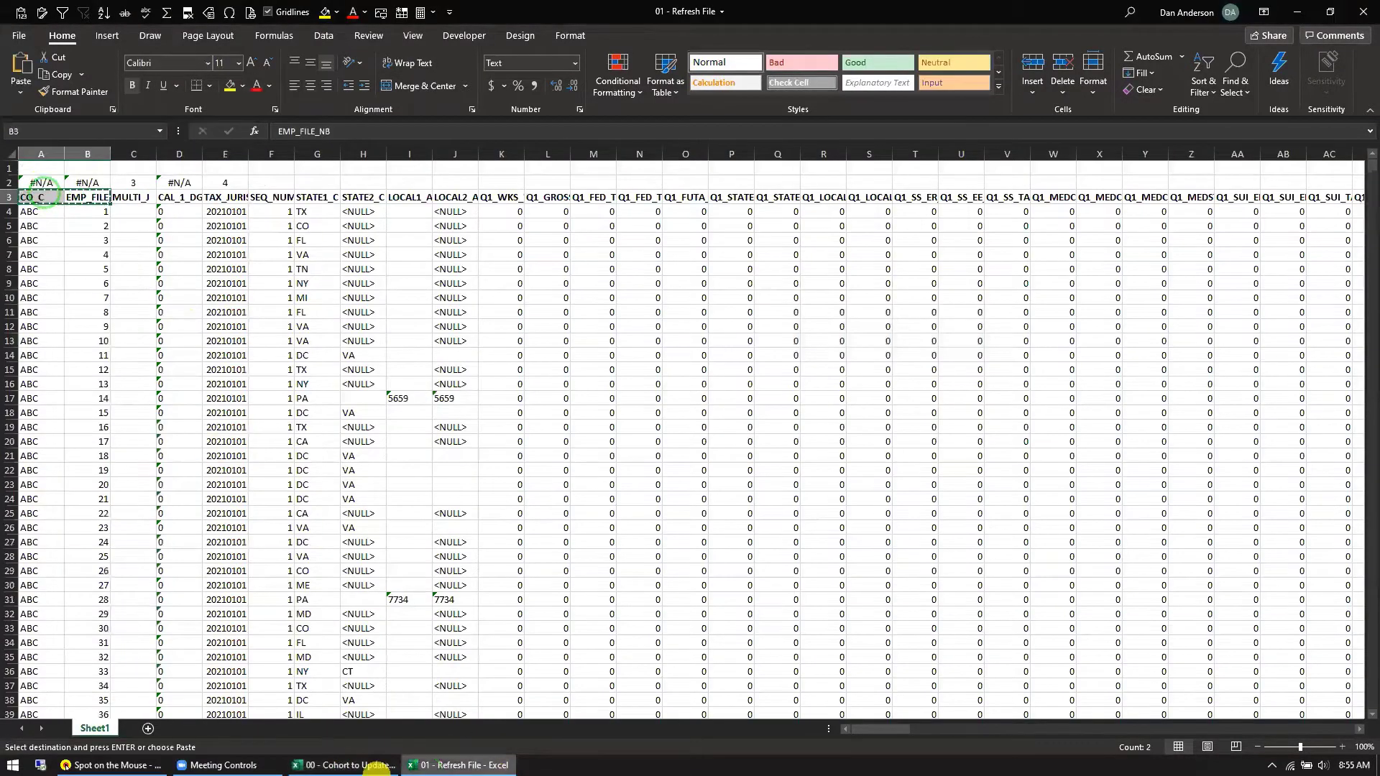
{"action": "key", "text": "ctrl+Tab"}
{"action": "left_click", "coordinate": [50, 193]}
{"action": "right_click", "coordinate": [49, 193]}
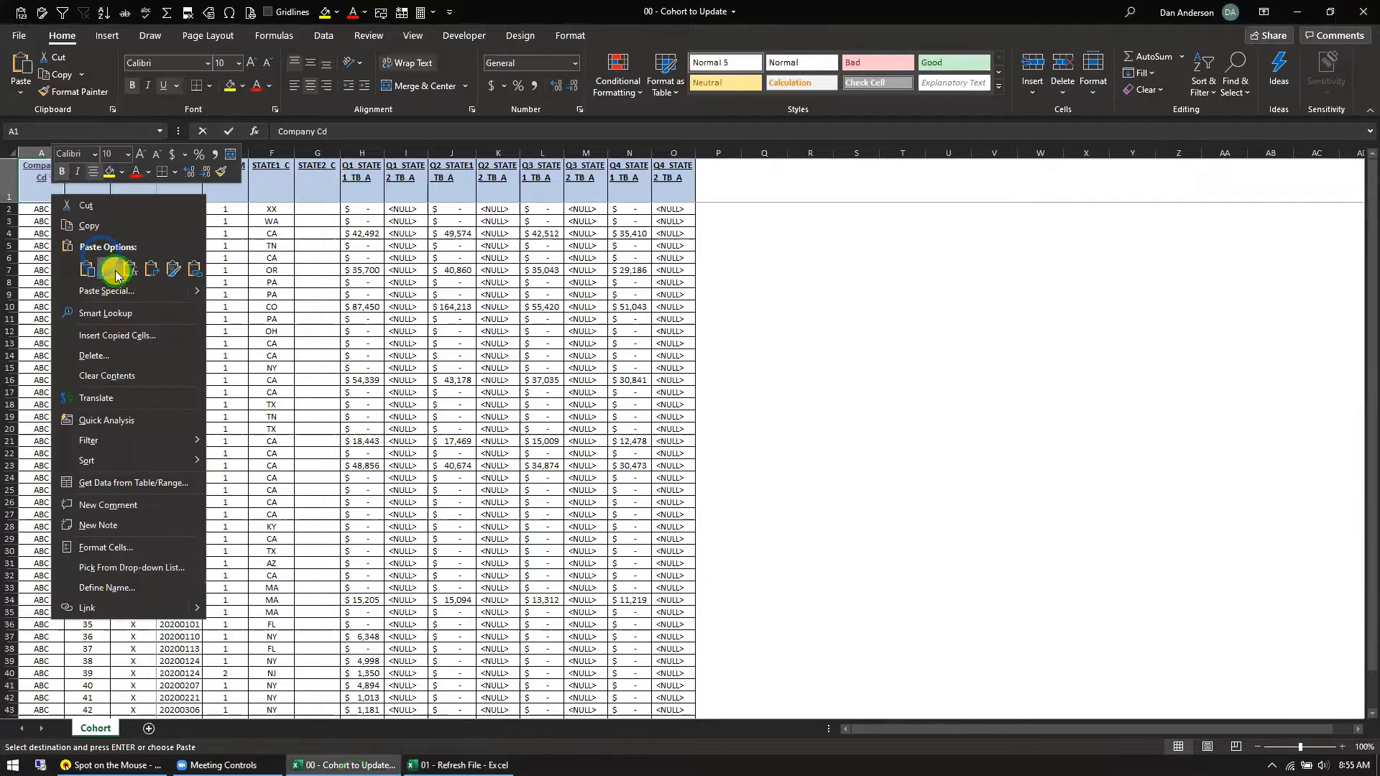
{"action": "left_click", "coordinate": [117, 283]}
{"action": "left_click", "coordinate": [437, 765]}
Extend the C2 MATCH formula across row 2 to column L
{"action": "left_click", "coordinate": [217, 281]}
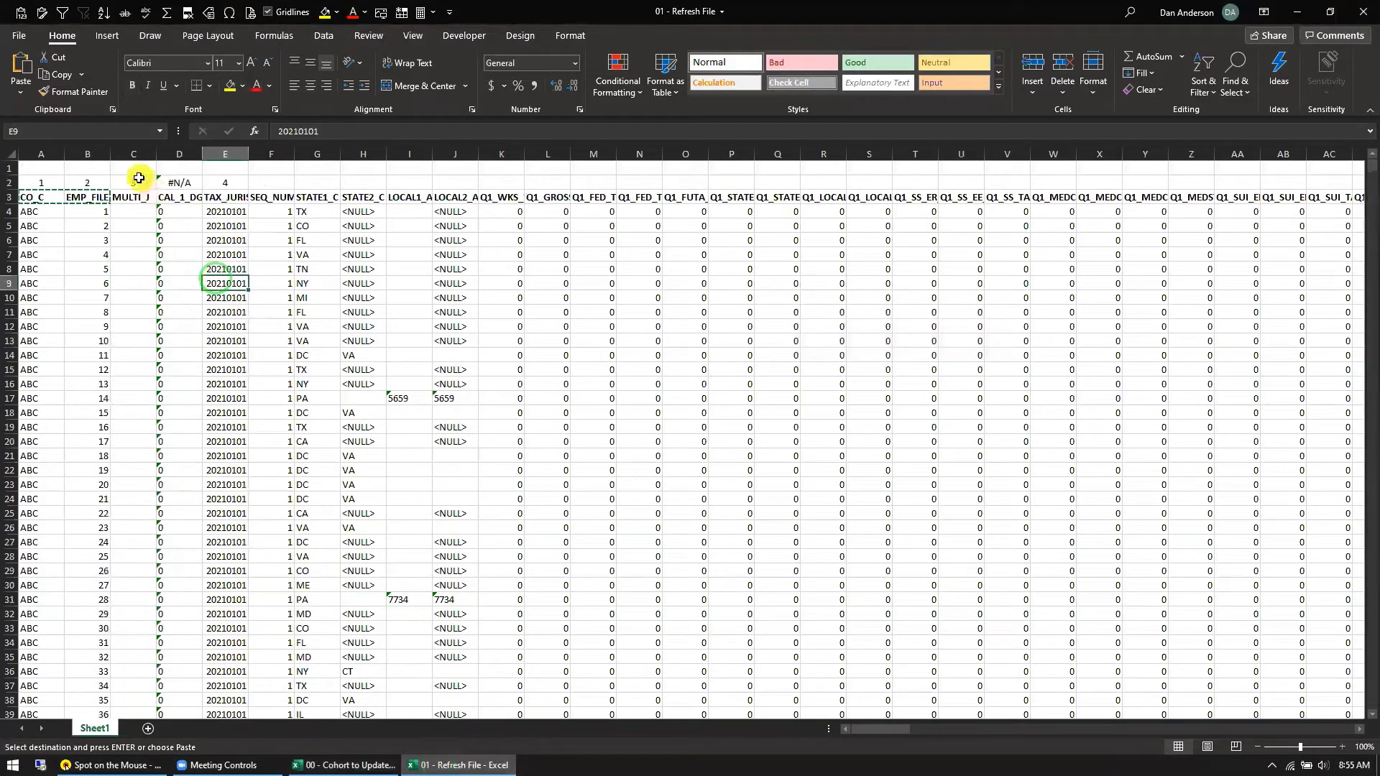
{"action": "left_click", "coordinate": [139, 180]}
{"action": "left_click_drag", "start_coordinate": [156, 189], "coordinate": [568, 183]}
{"action": "left_click", "coordinate": [529, 338]}
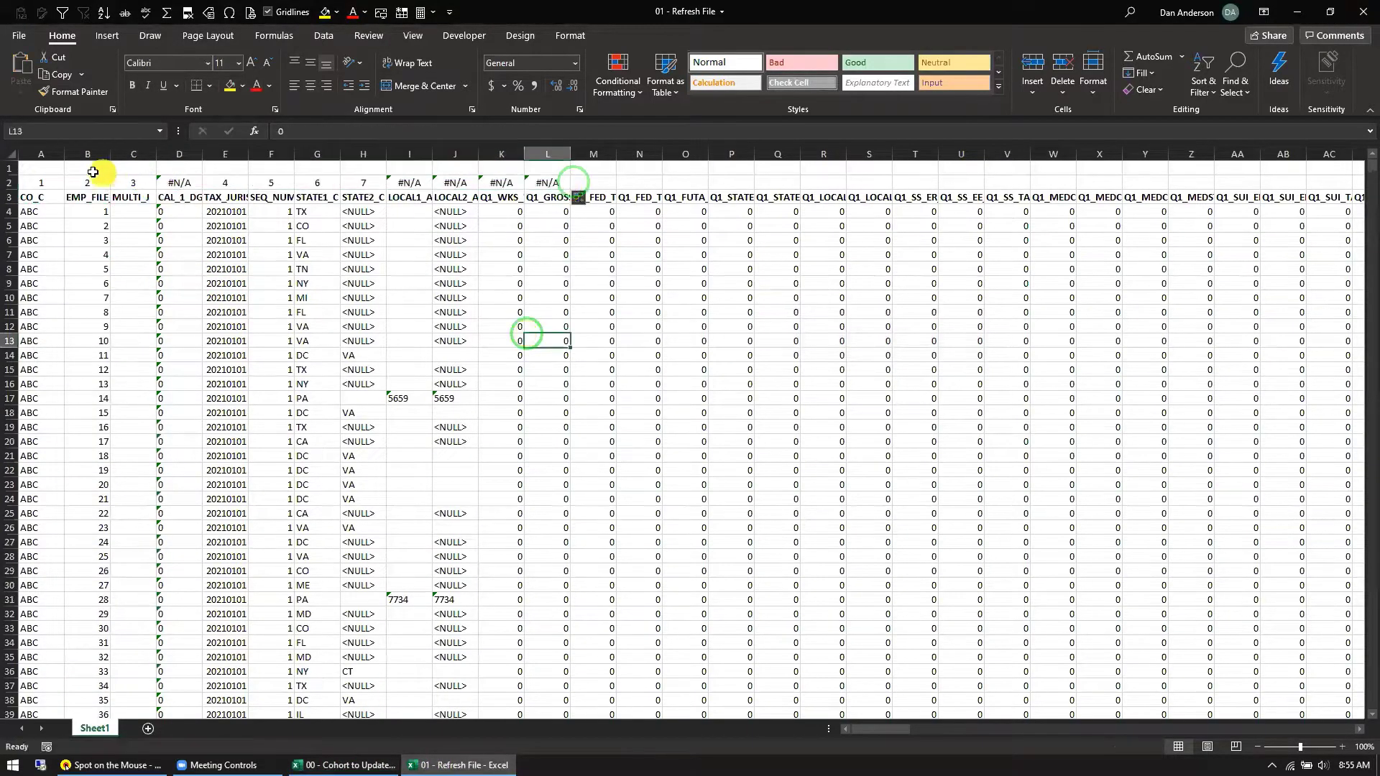
{"action": "left_click", "coordinate": [34, 182]}
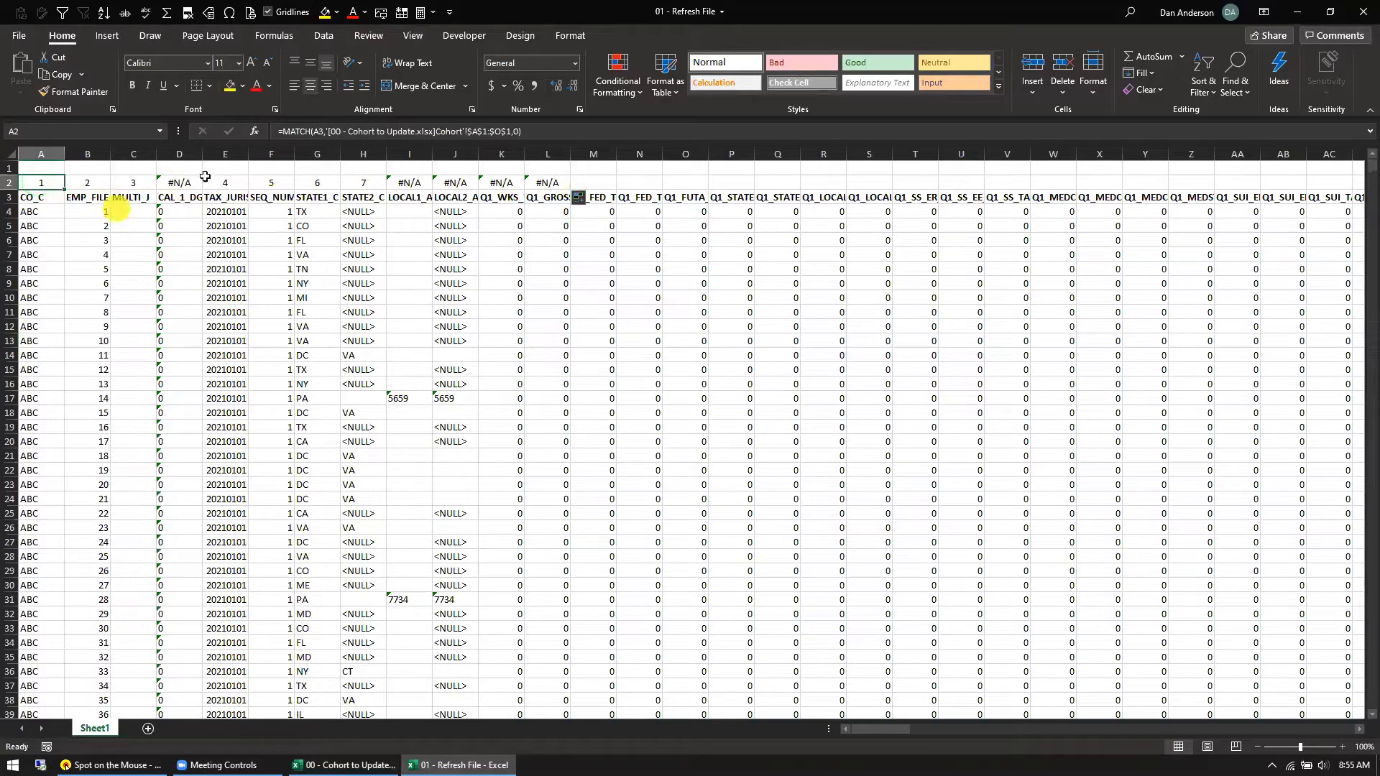
Wrap the A2 MATCH in IF(ISNUMBER(...),1,"") so unmatched headers show blank
{"action": "left_click", "coordinate": [287, 131]}
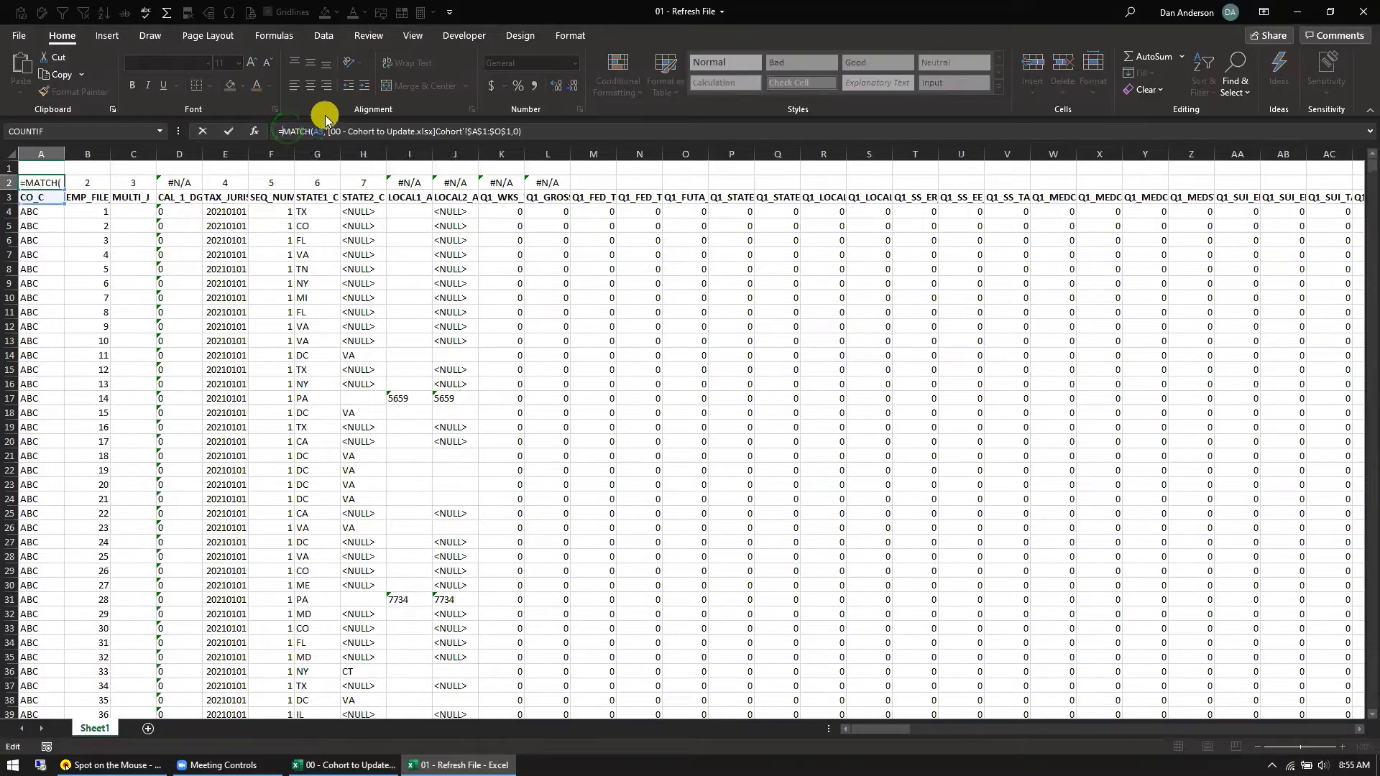
{"action": "type", "text": "IF("}
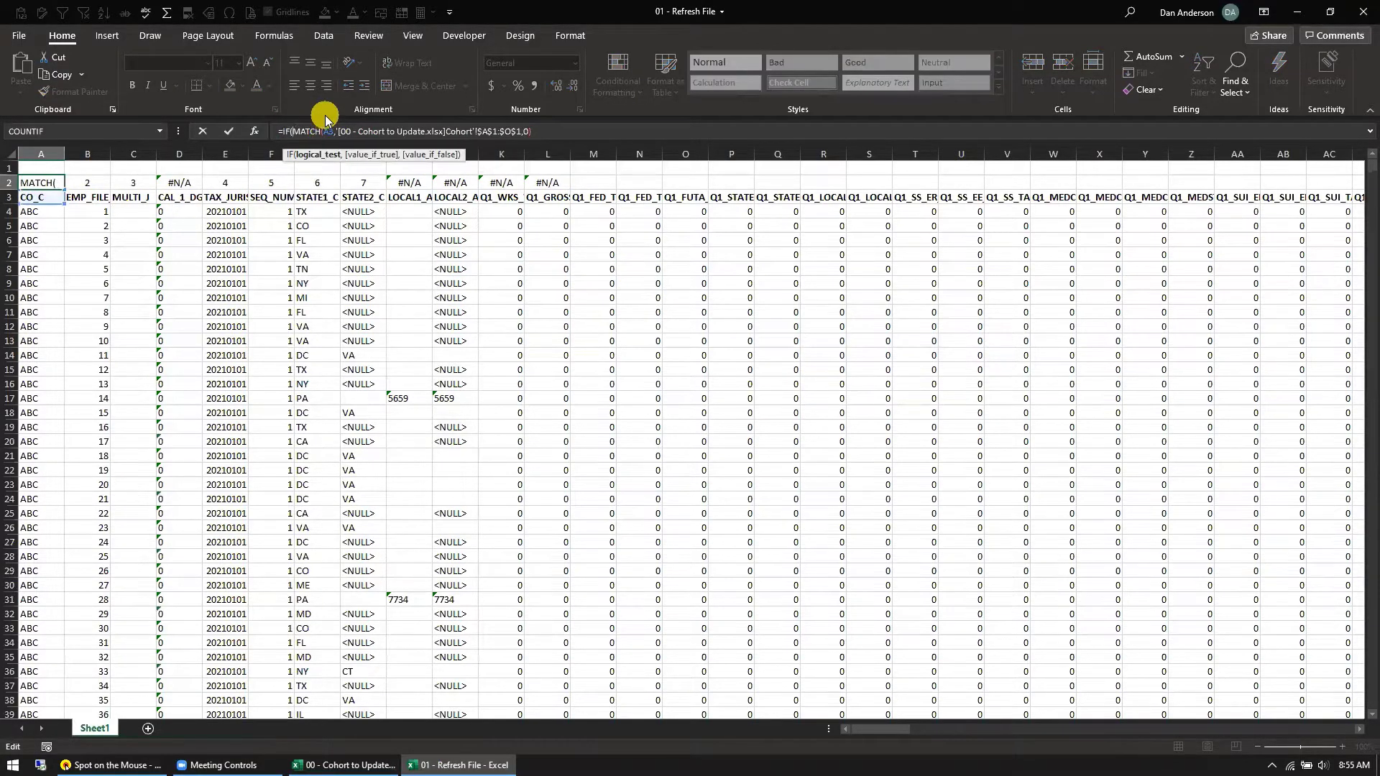
{"action": "type", "text": "ISNUMBER("}
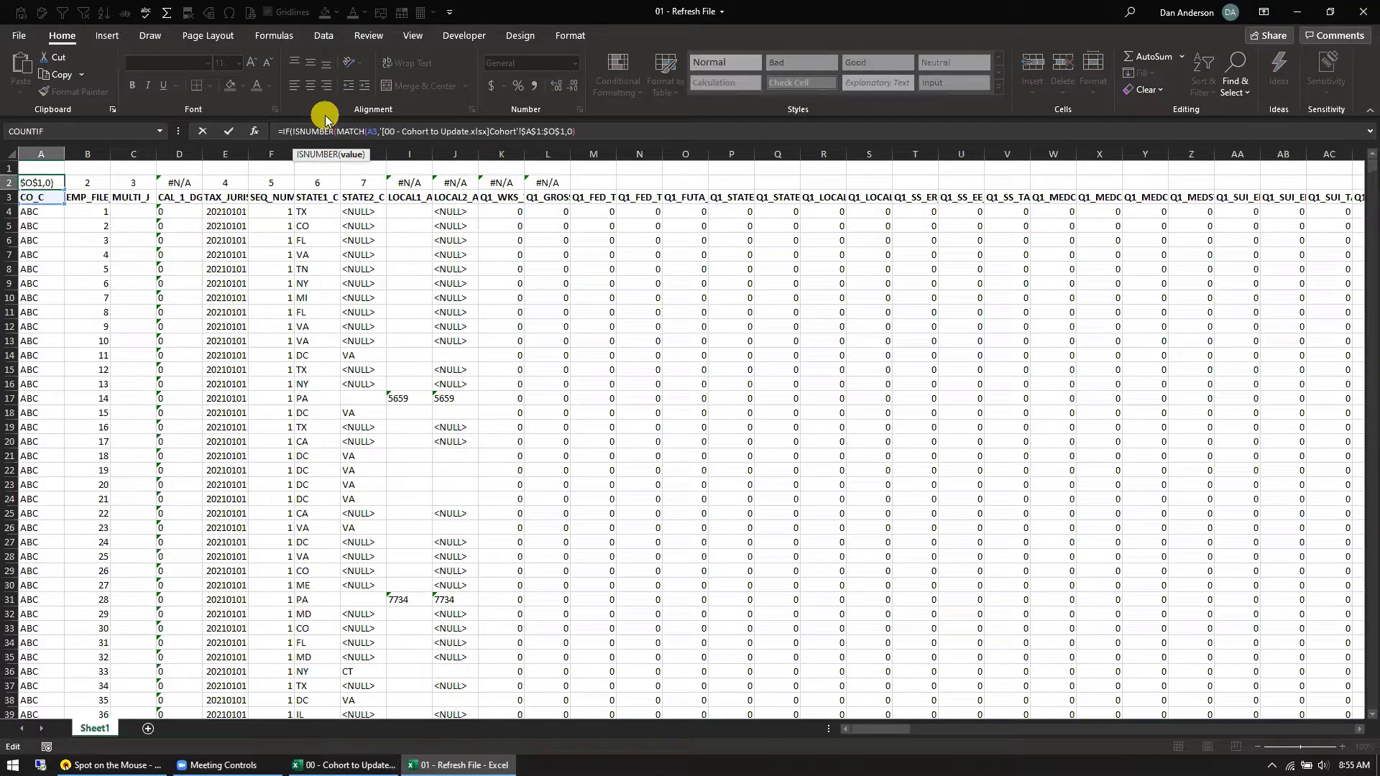
{"action": "type", "text": ")"}
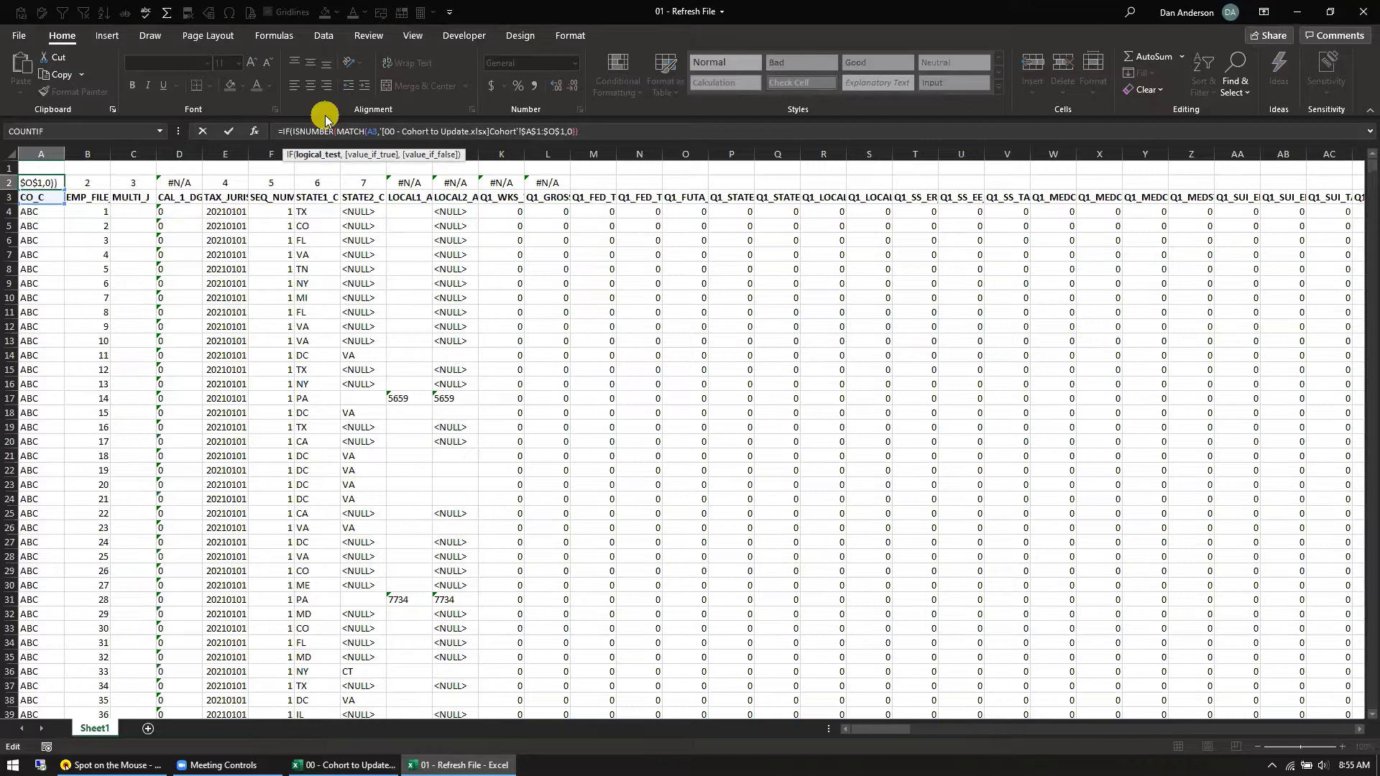
{"action": "type", "text": ",1,"}
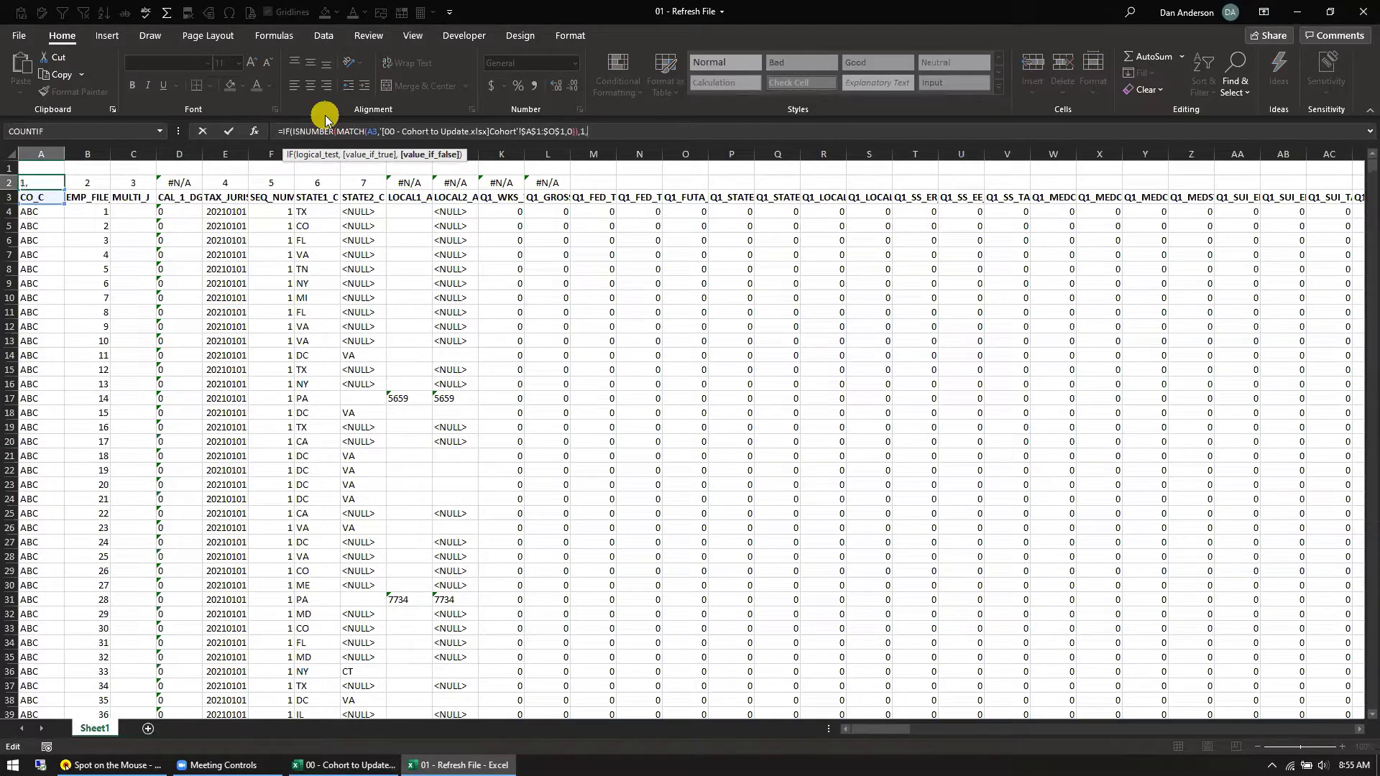
{"action": "type", "text": "\"\")"}
{"action": "key", "text": "Return"}
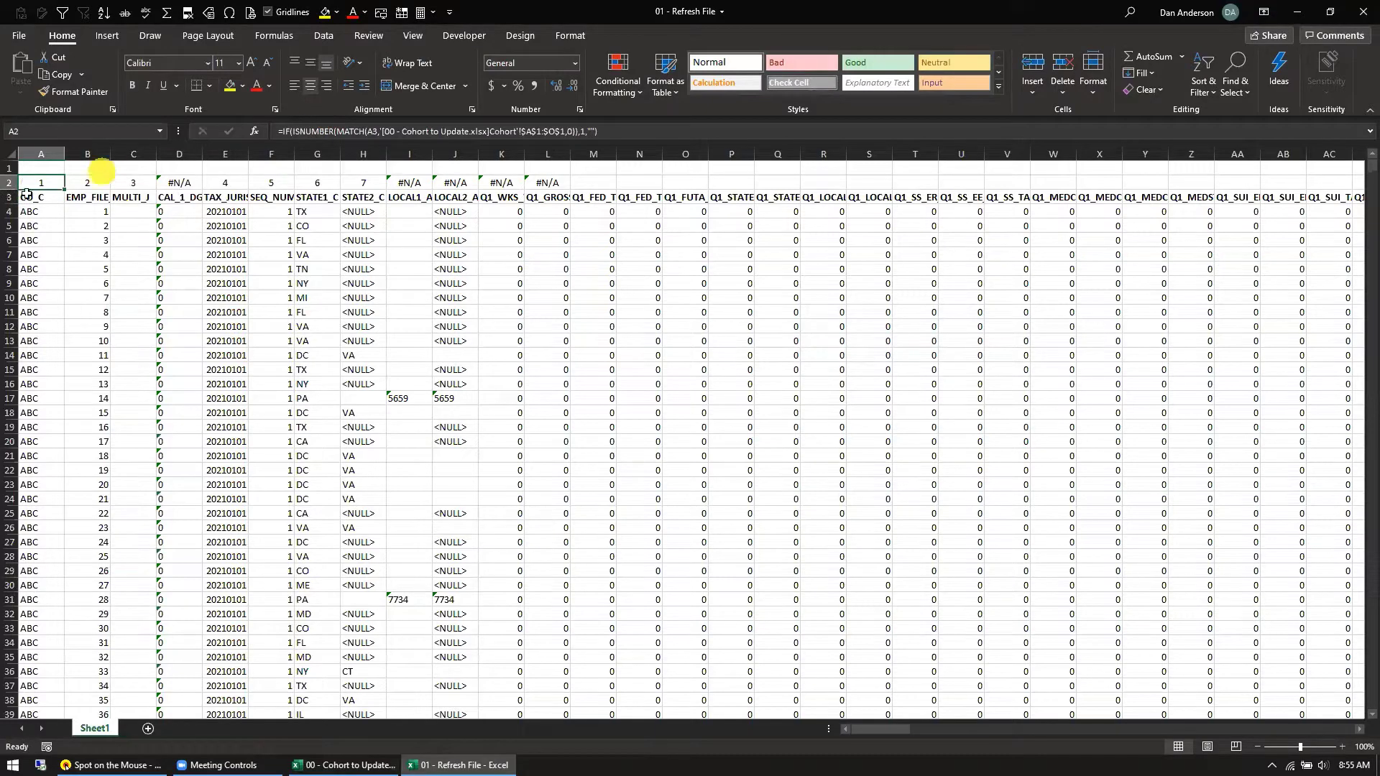
Fill the IF(ISNUMBER(MATCH)) flag across all of row 2 and shade matched cells red
{"action": "left_click_drag", "start_coordinate": [65, 188], "coordinate": [575, 181]}
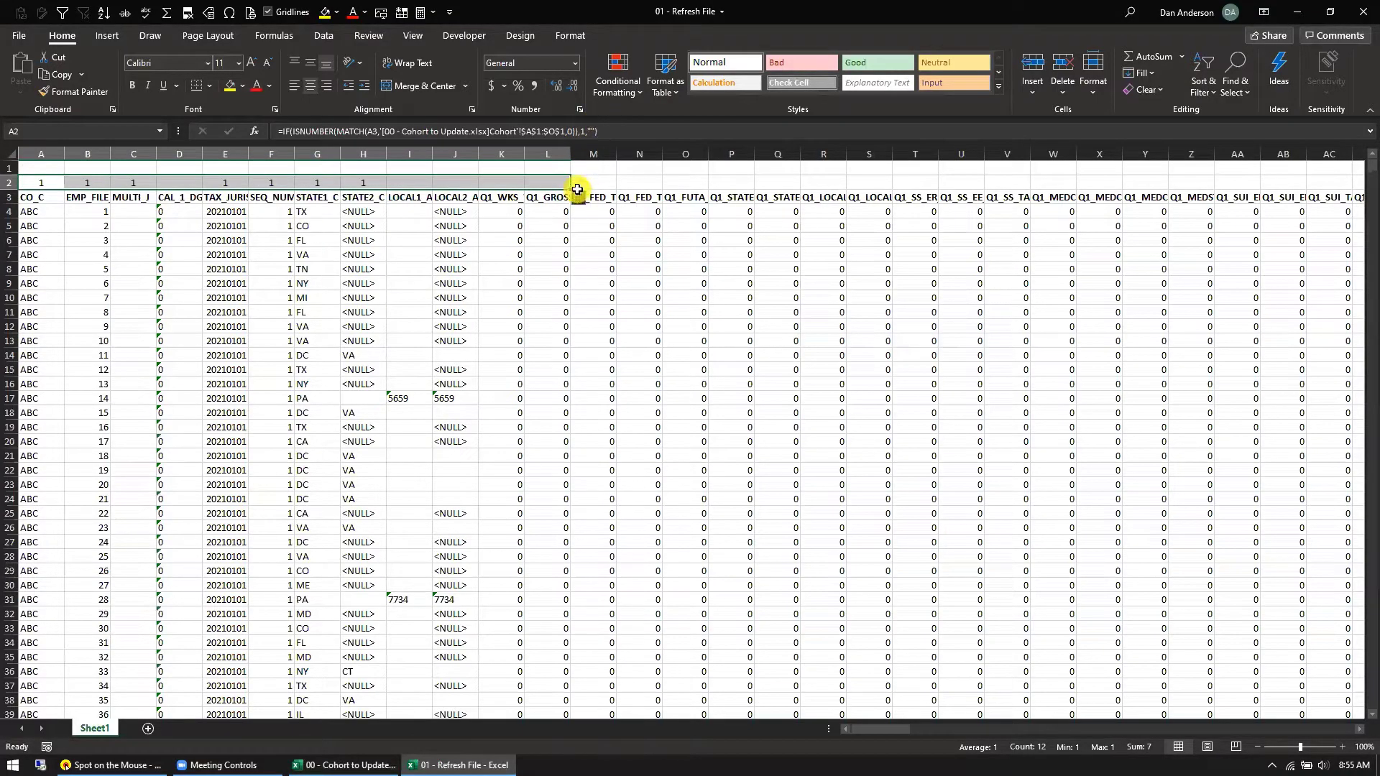
{"action": "left_click_drag", "start_coordinate": [578, 189], "coordinate": [1259, 184]}
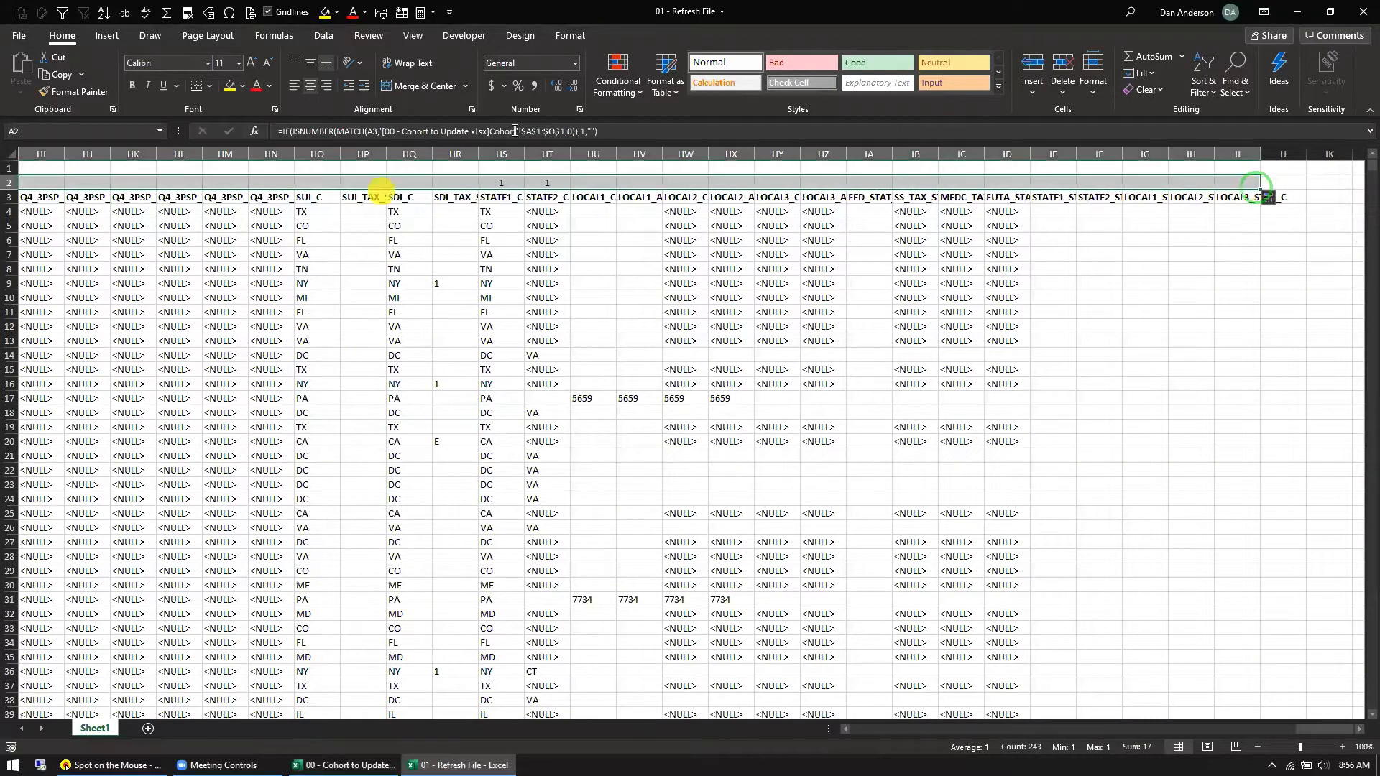
{"action": "left_click", "coordinate": [606, 80]}
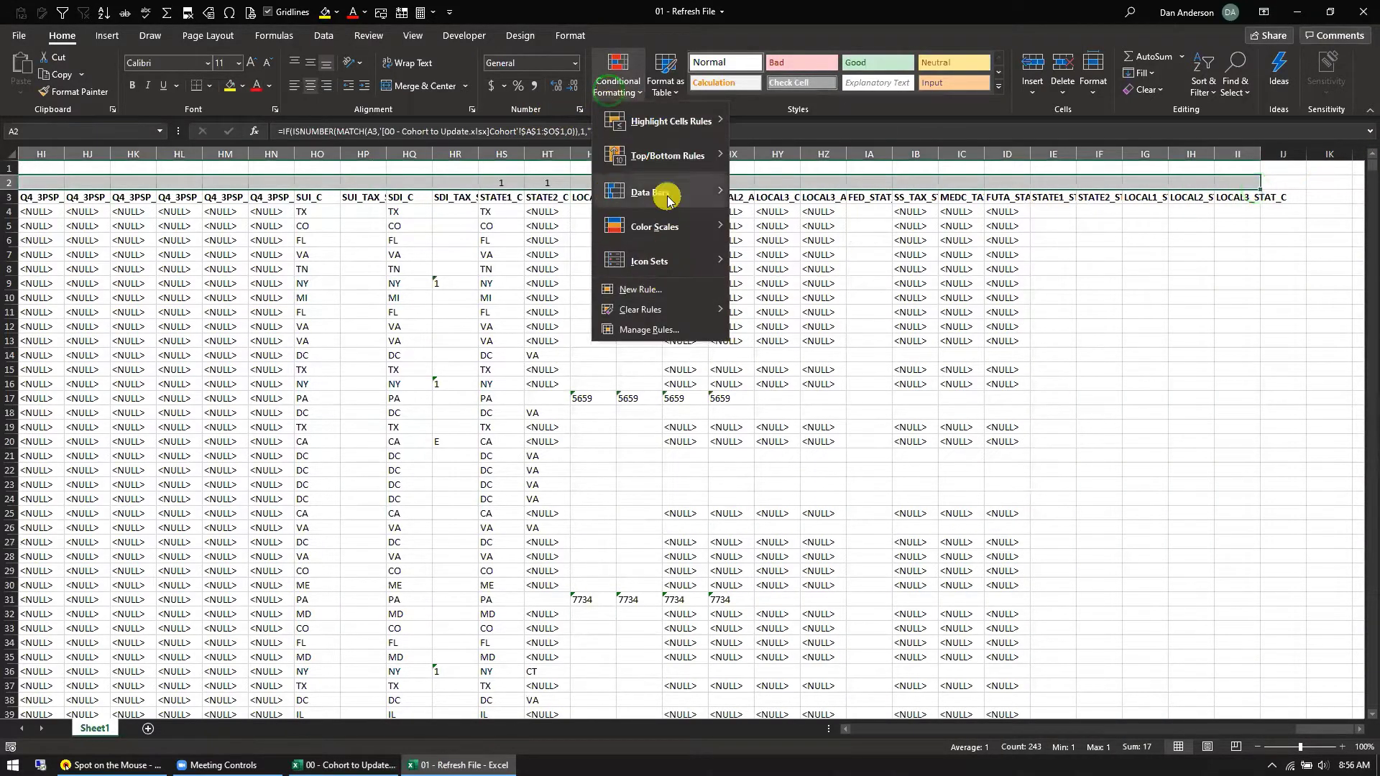
{"action": "mouse_move", "coordinate": [668, 229]}
{"action": "left_click", "coordinate": [775, 221]}
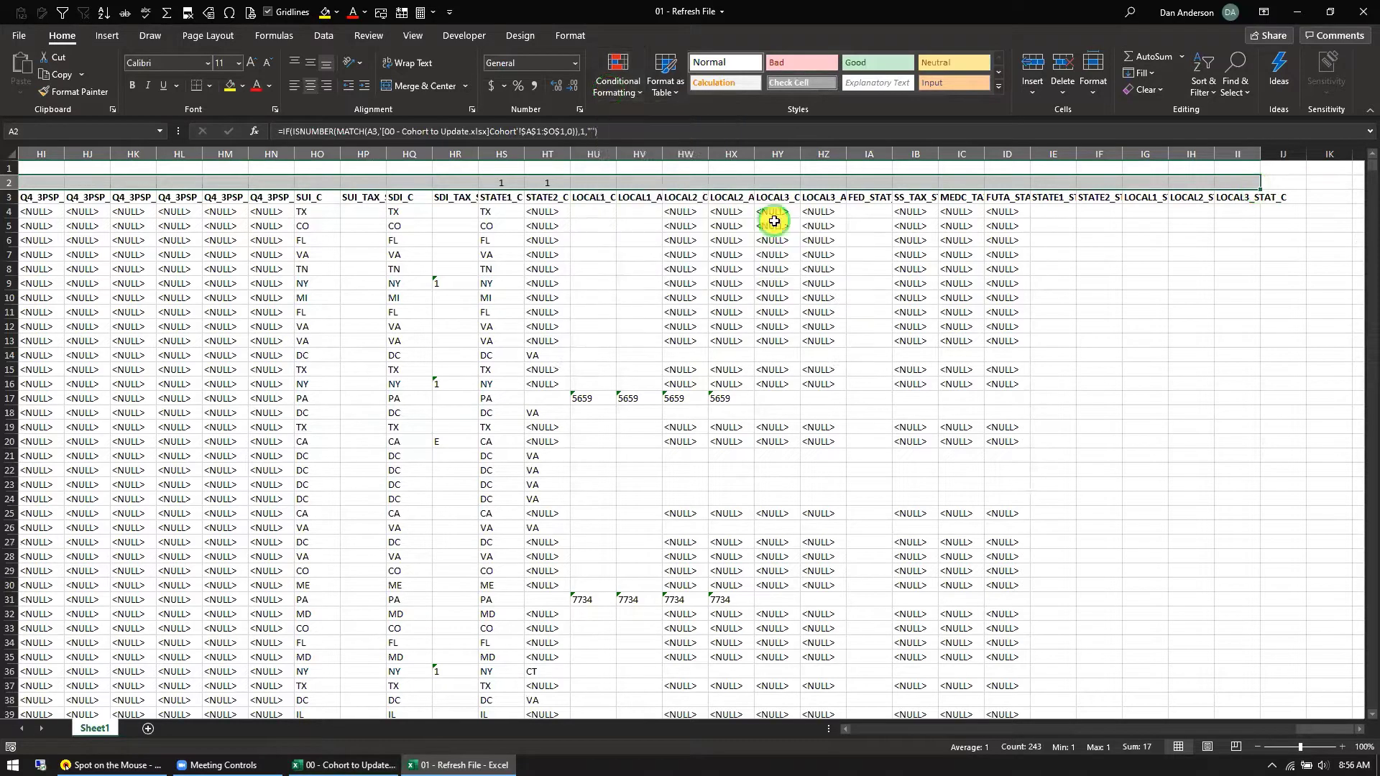
{"action": "left_click", "coordinate": [532, 333]}
{"action": "key", "text": "ctrl+Home"}
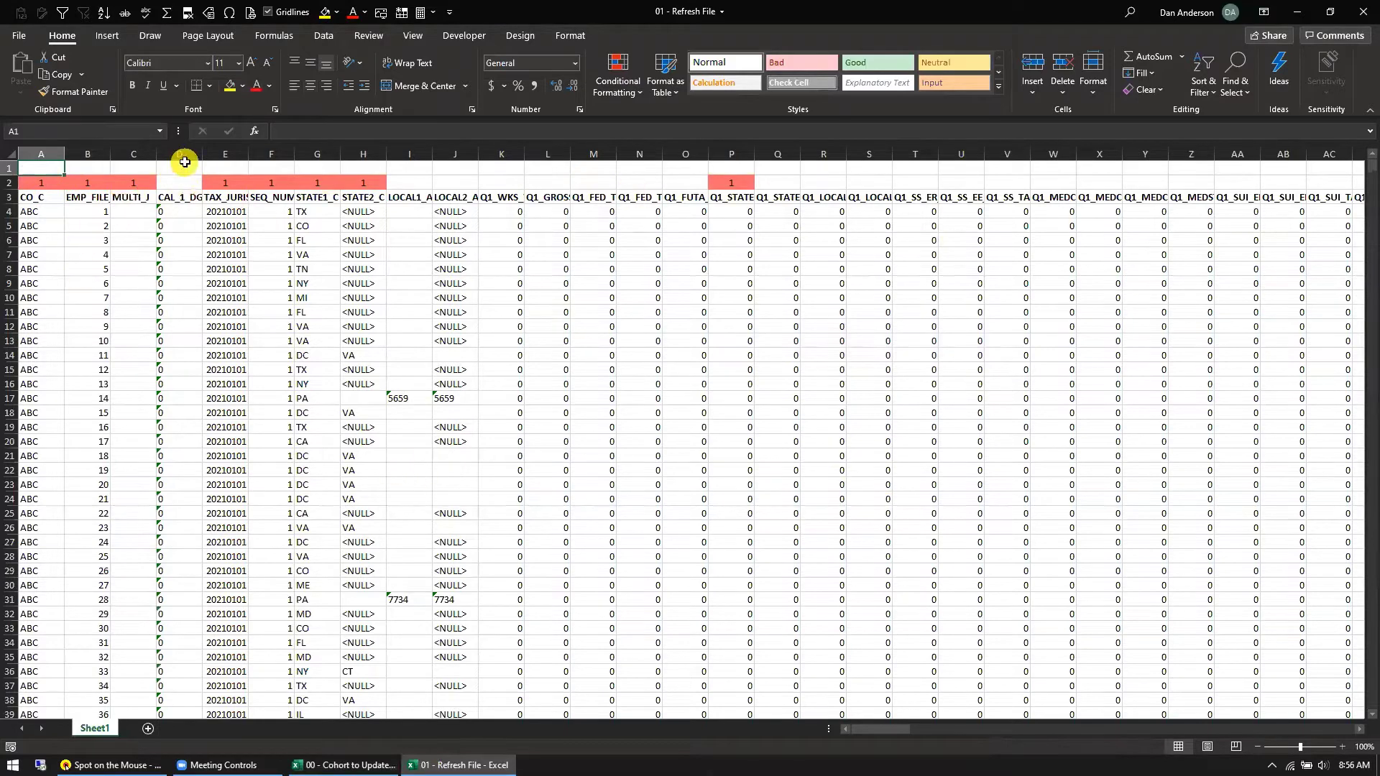
Select unmatched columns D and I–M, then clear the selection and scroll through the sheet
{"action": "left_click", "coordinate": [189, 153]}
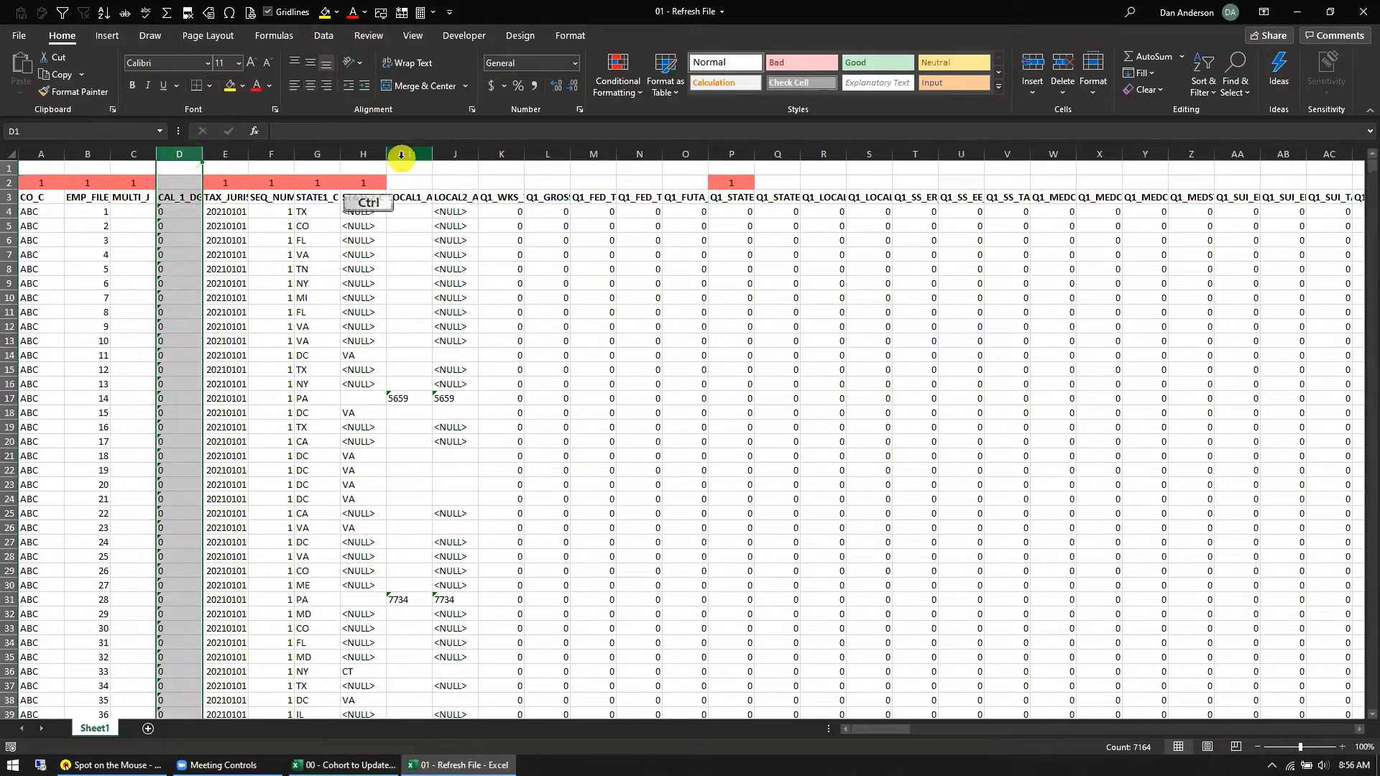
{"action": "left_click_drag", "start_coordinate": [401, 154], "coordinate": [693, 154]}
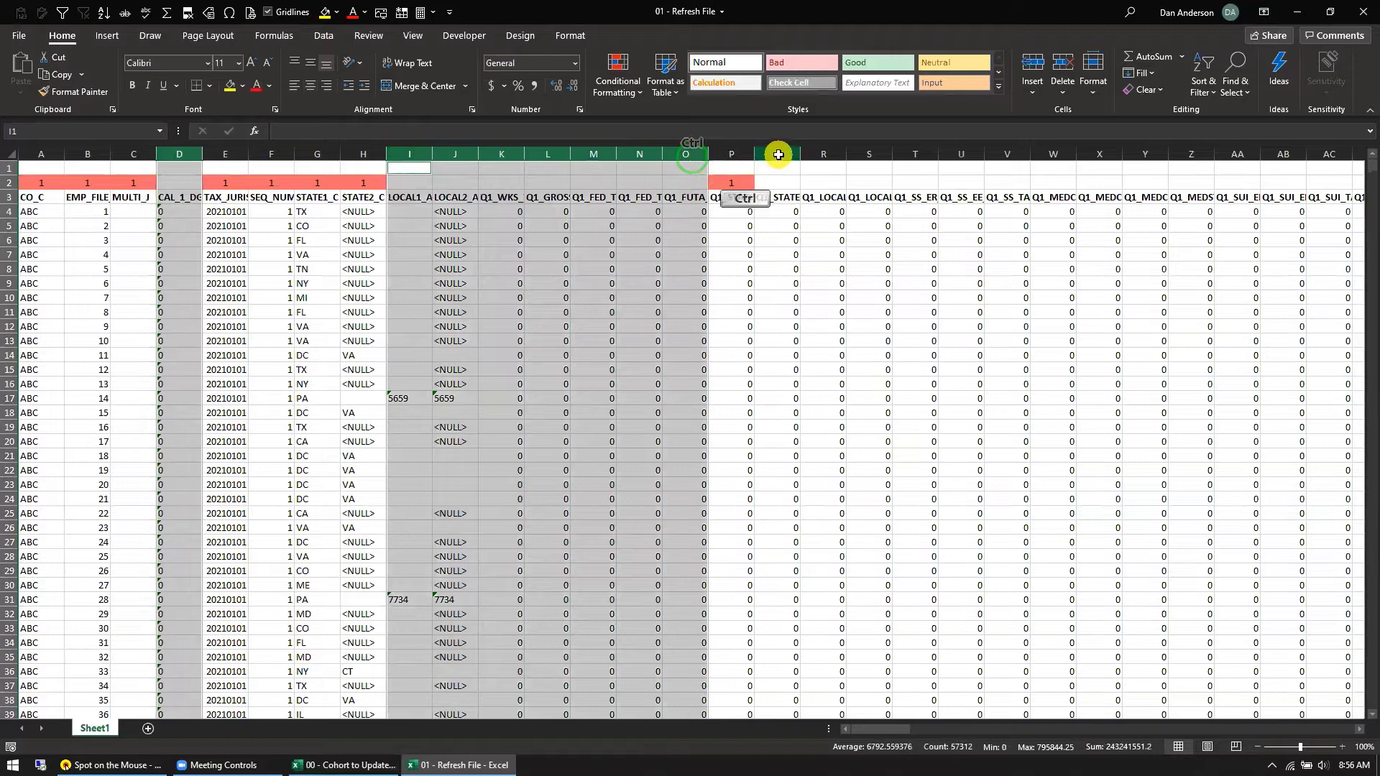
{"action": "left_click_drag", "start_coordinate": [779, 154], "coordinate": [1358, 161]}
{"action": "left_click", "coordinate": [1134, 252]}
{"action": "key", "text": "ctrl+Home"}
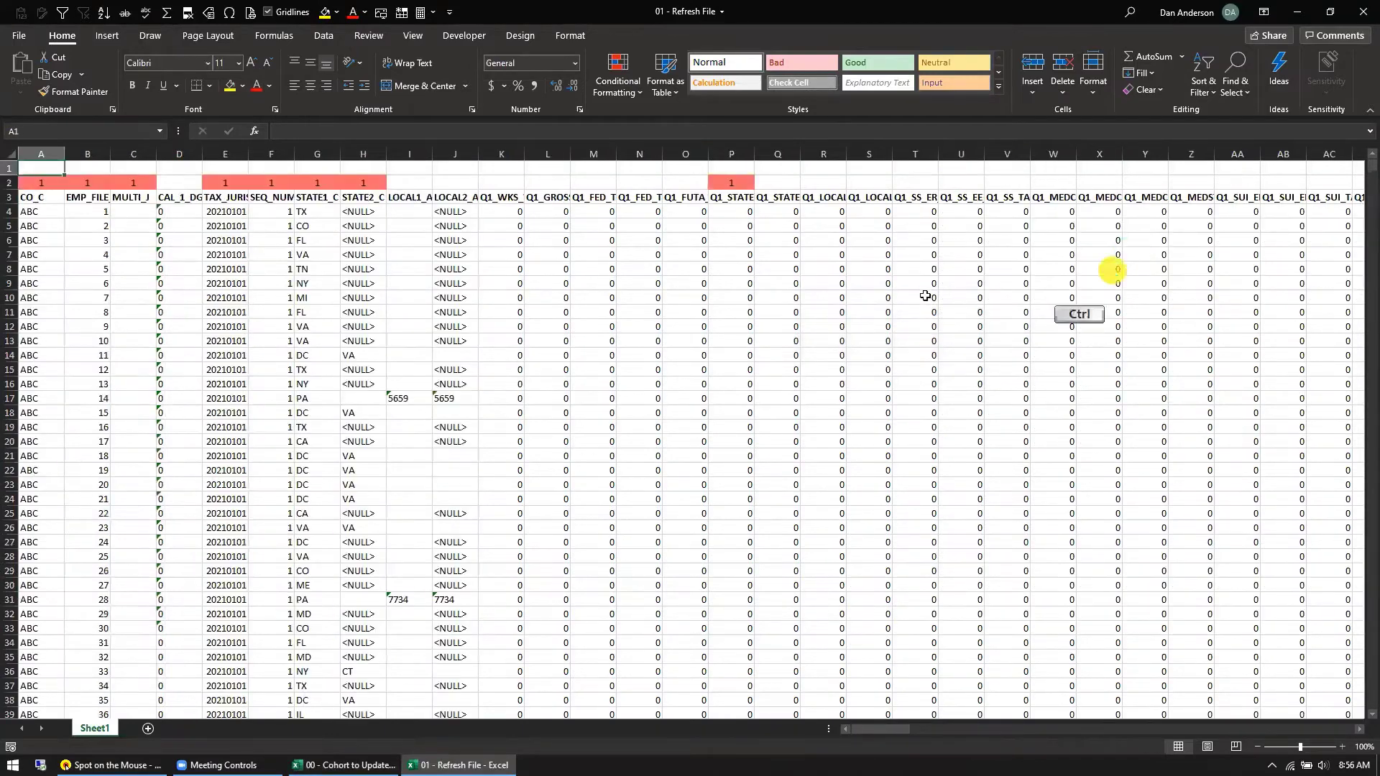
{"action": "scroll", "coordinate": [566, 285], "scroll_direction": "down", "scroll_amount": 2, "text": "ctrl"}
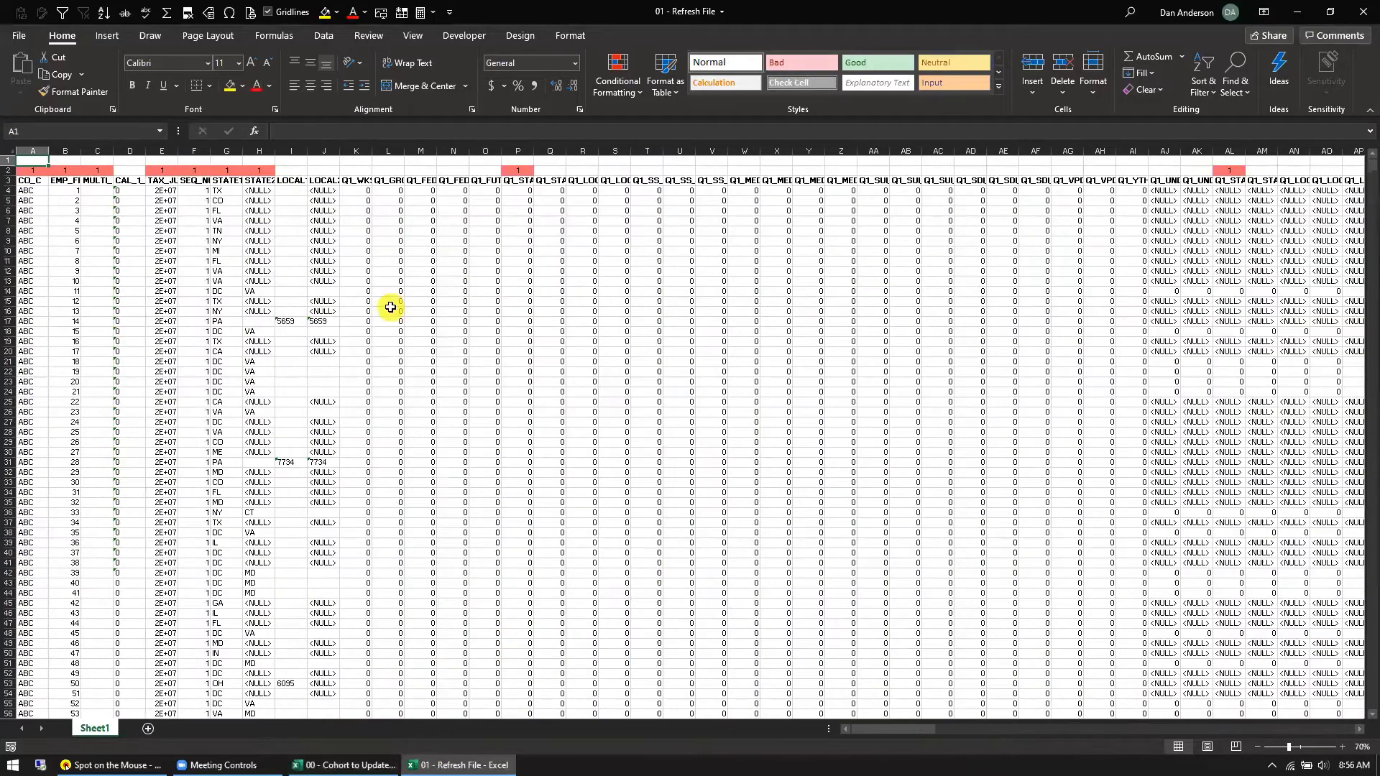
{"action": "scroll", "coordinate": [81, 388], "scroll_direction": "down", "scroll_amount": 1, "text": "ctrl"}
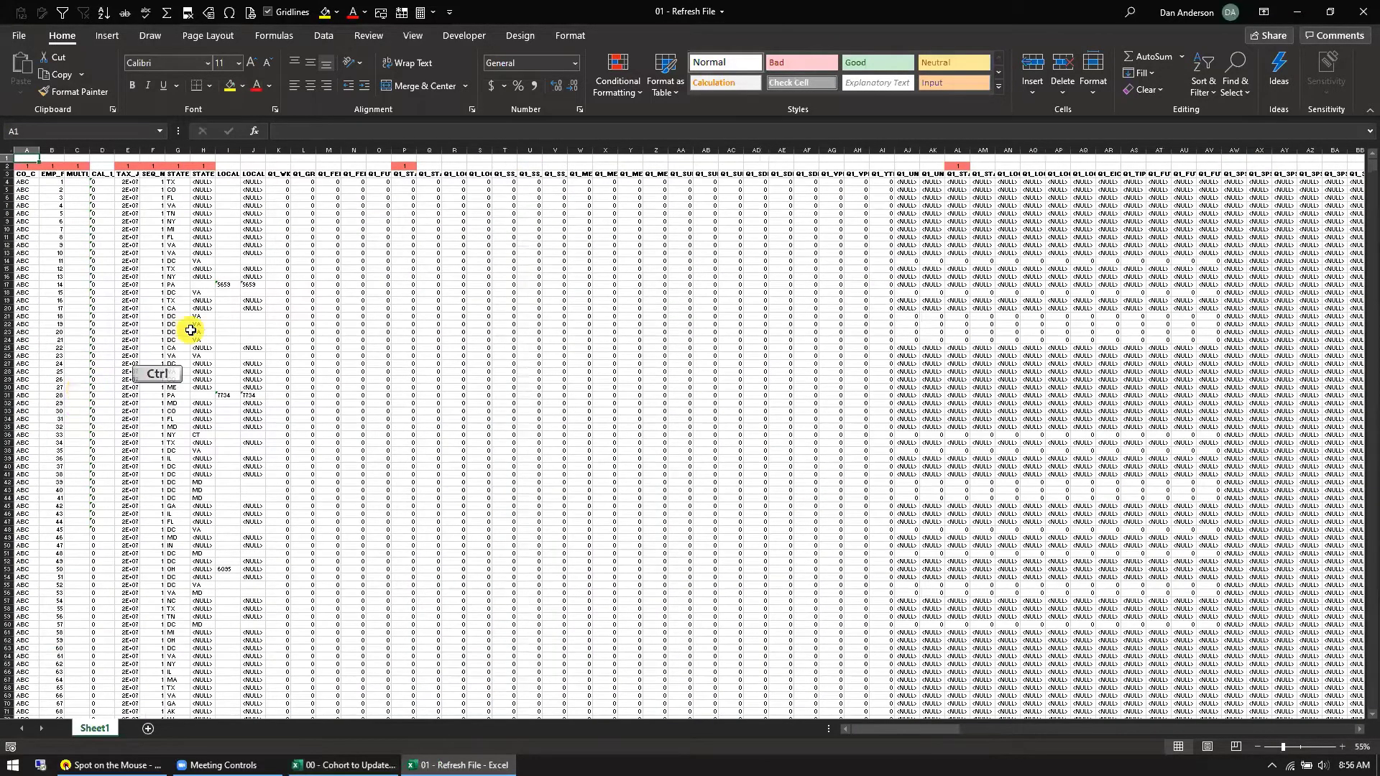
{"action": "scroll", "coordinate": [185, 331], "scroll_direction": "down", "scroll_amount": 1, "text": "ctrl"}
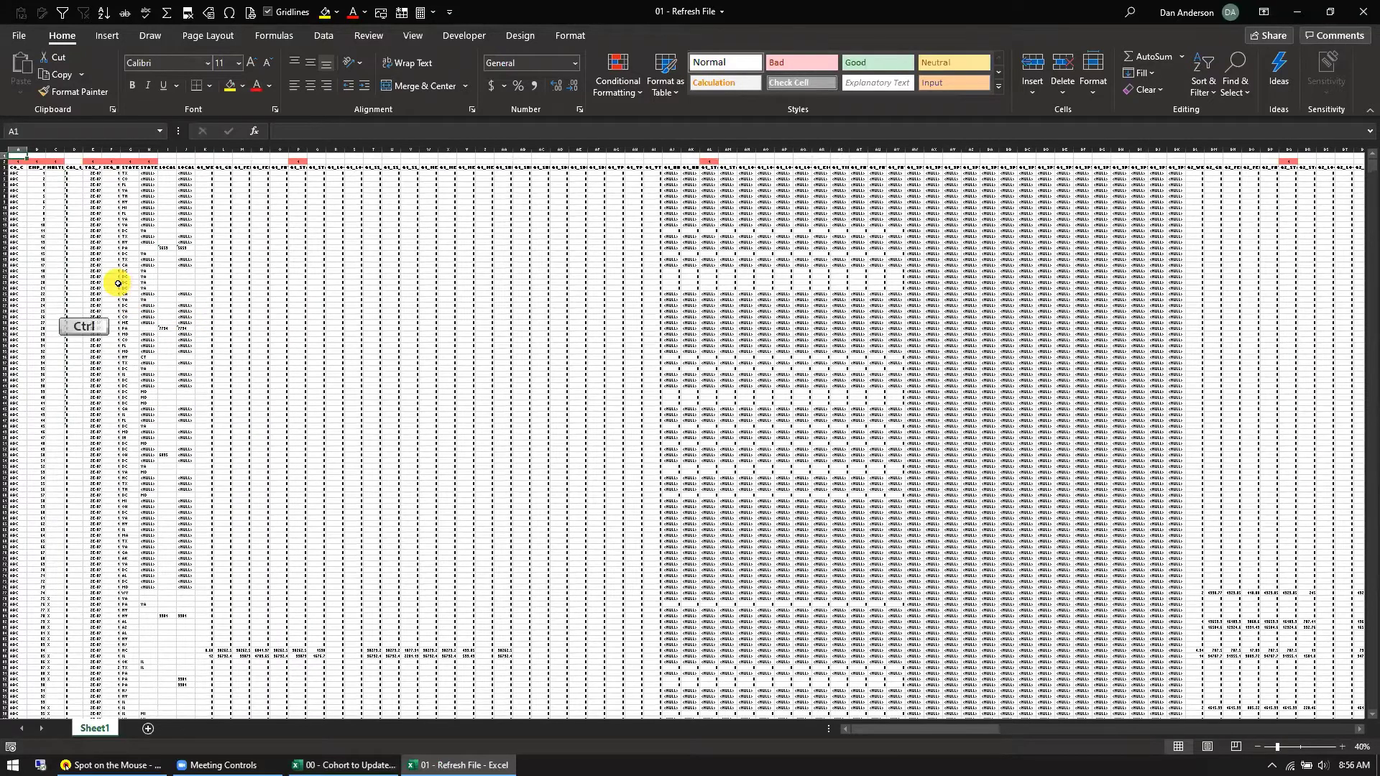
Delete unmatched column D together with the other unflagged column blocks
{"action": "left_click", "coordinate": [75, 148]}
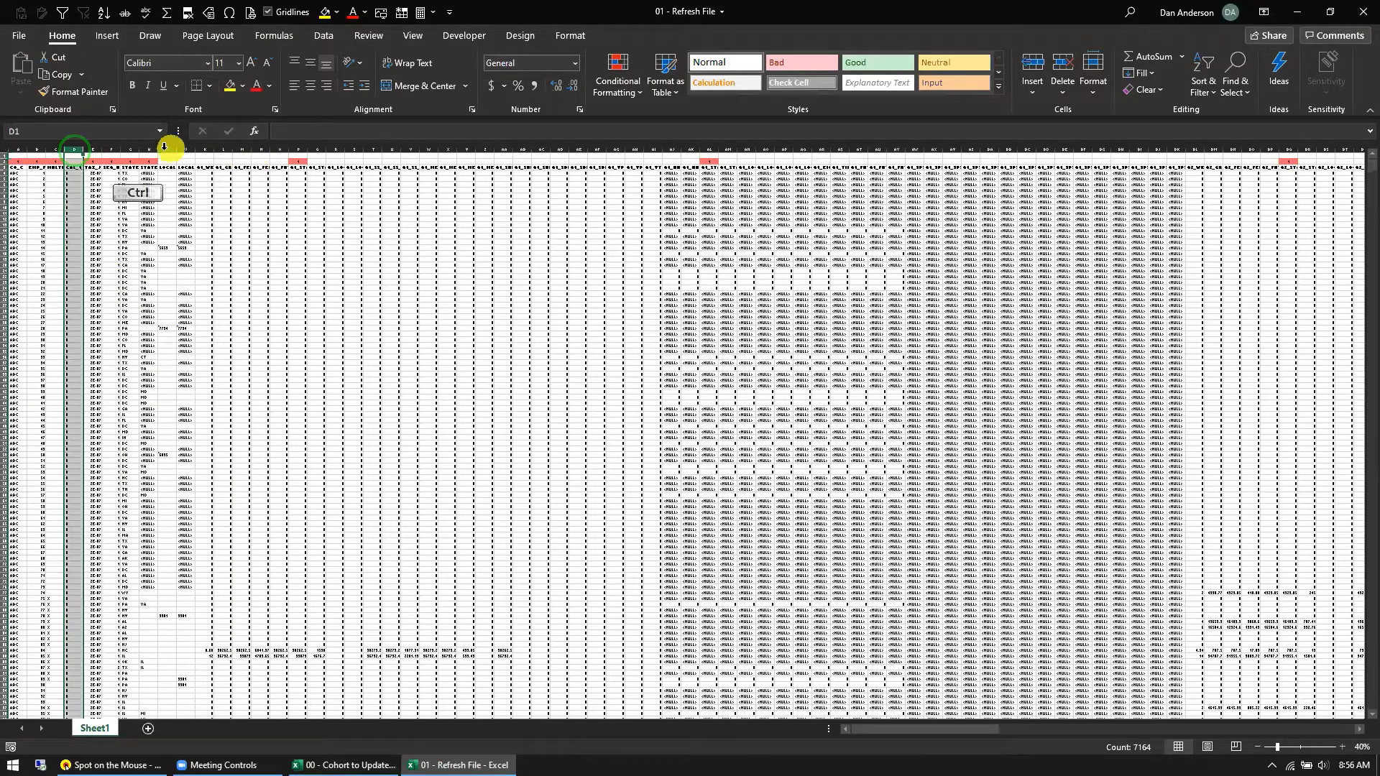
{"action": "left_click_drag", "start_coordinate": [167, 149], "coordinate": [1220, 146]}
{"action": "right_click", "coordinate": [1220, 146]}
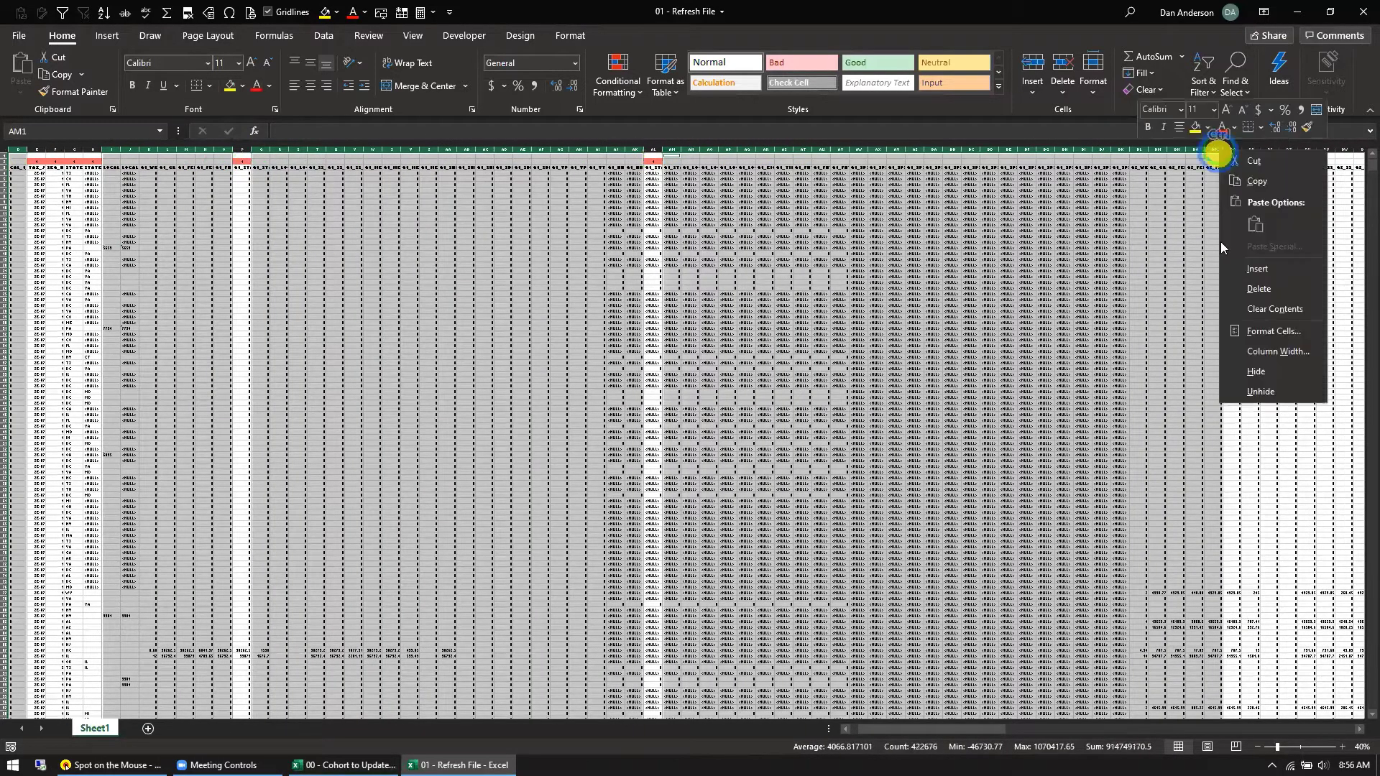
{"action": "left_click", "coordinate": [1250, 296]}
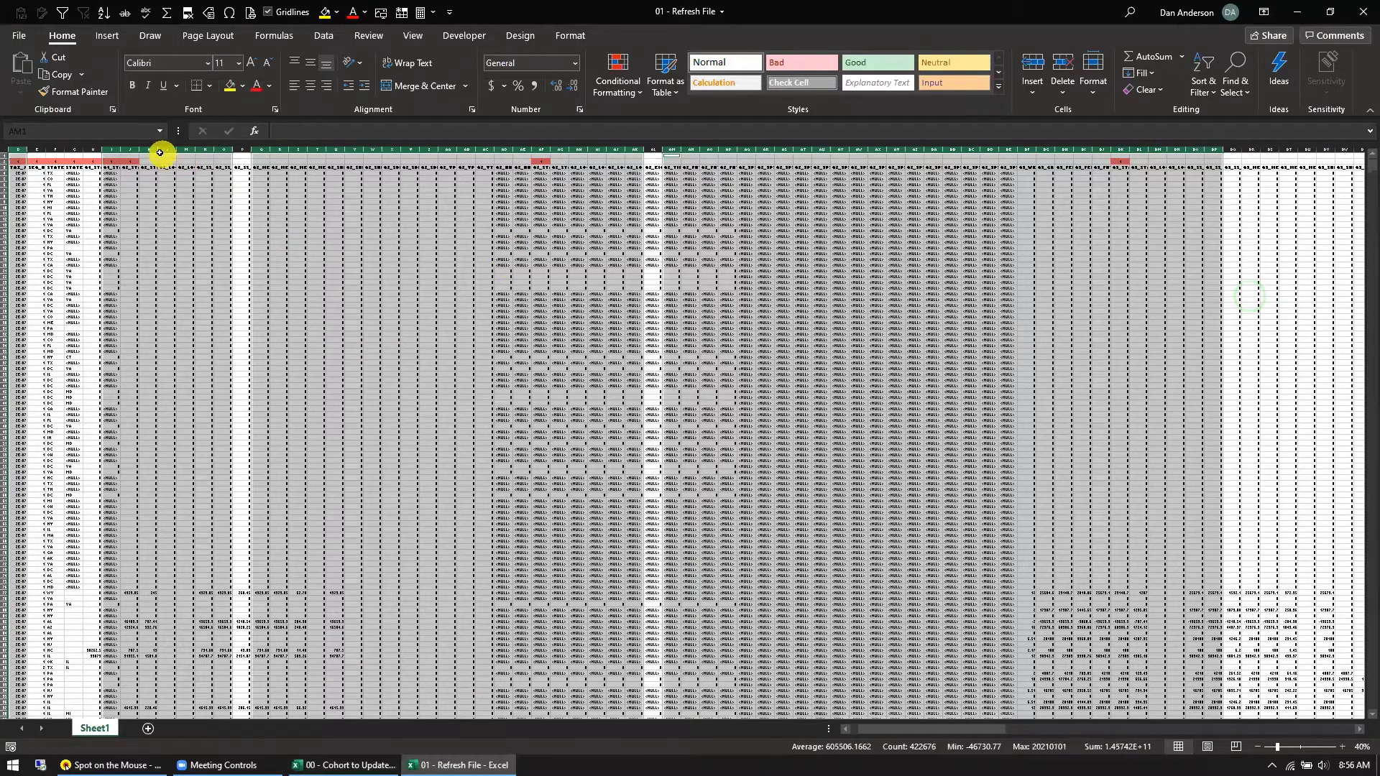
Delete the next unmatched column block and select another unflagged block
{"action": "left_click_drag", "start_coordinate": [152, 149], "coordinate": [223, 154]}
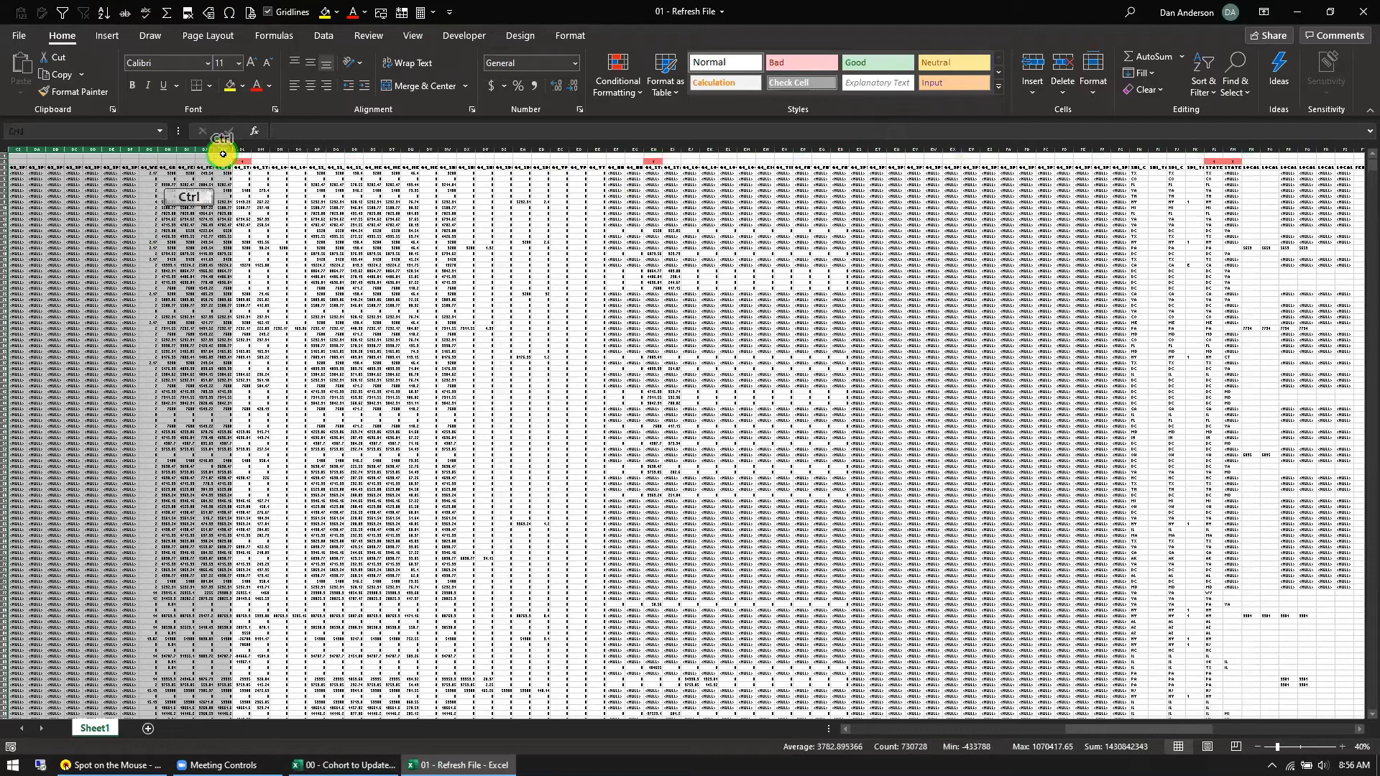
{"action": "right_click", "coordinate": [221, 144]}
{"action": "left_click", "coordinate": [257, 292]}
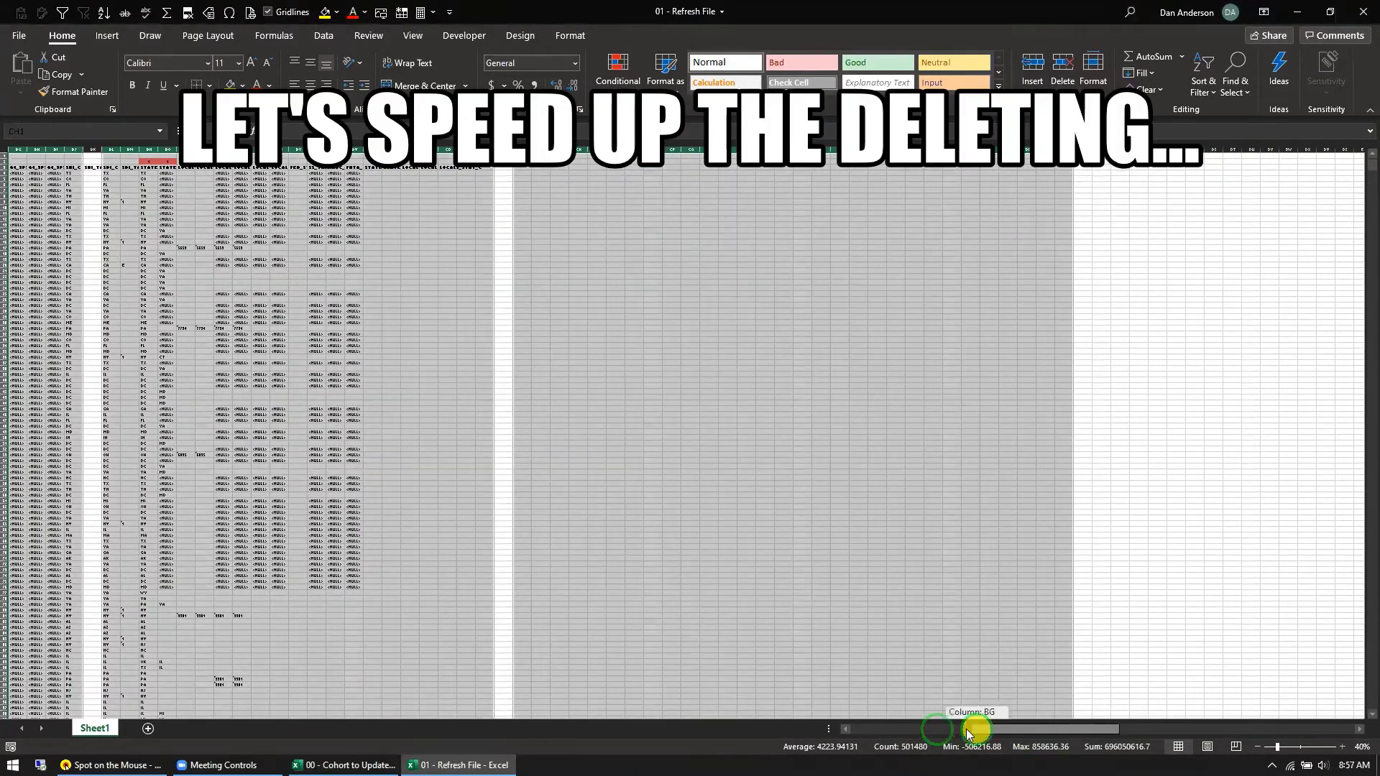
{"action": "left_click_drag", "start_coordinate": [971, 728], "coordinate": [899, 729]}
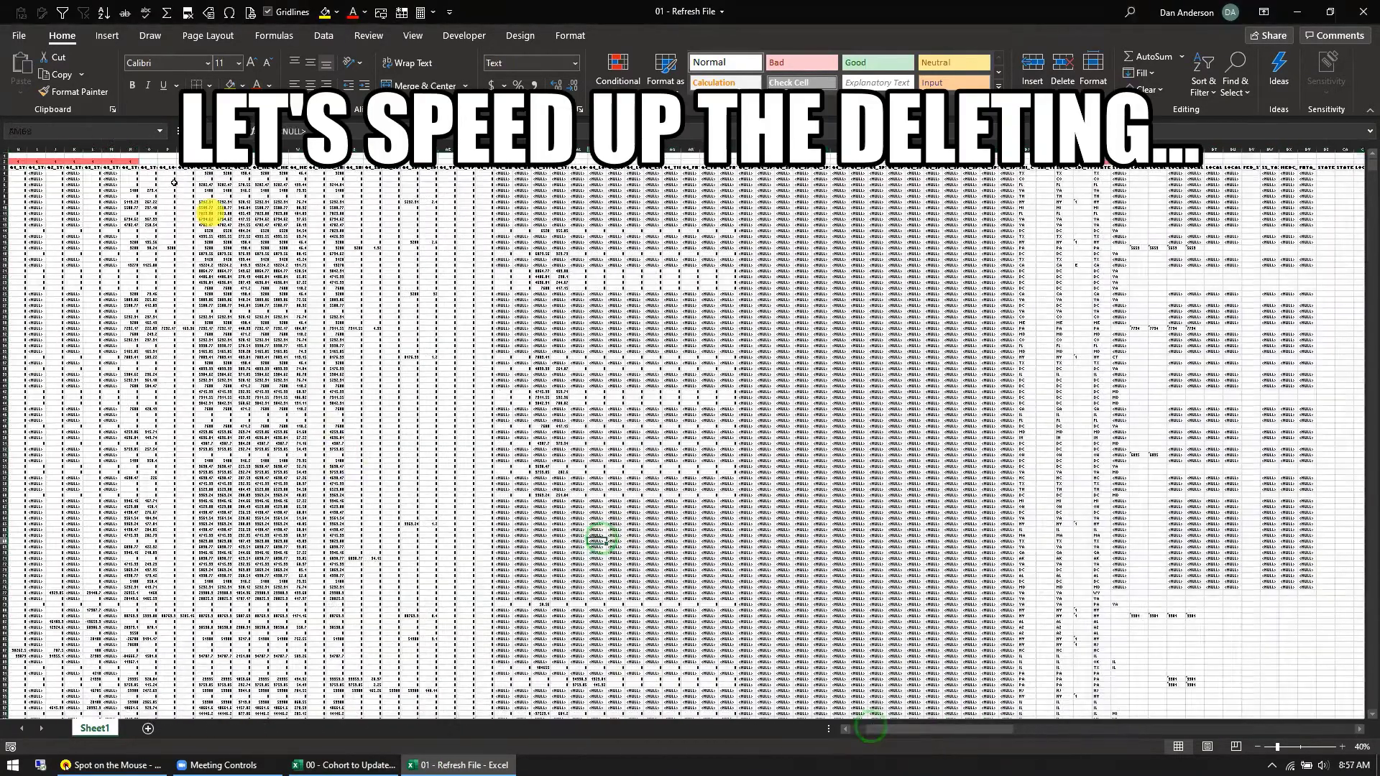
{"action": "left_click_drag", "start_coordinate": [144, 150], "coordinate": [1276, 284]}
Delete the last unmatched block and auto-fit columns A through Q
{"action": "key", "text": "ctrl+minus"}
{"action": "scroll", "coordinate": [477, 417], "scroll_direction": "up", "scroll_amount": 6}
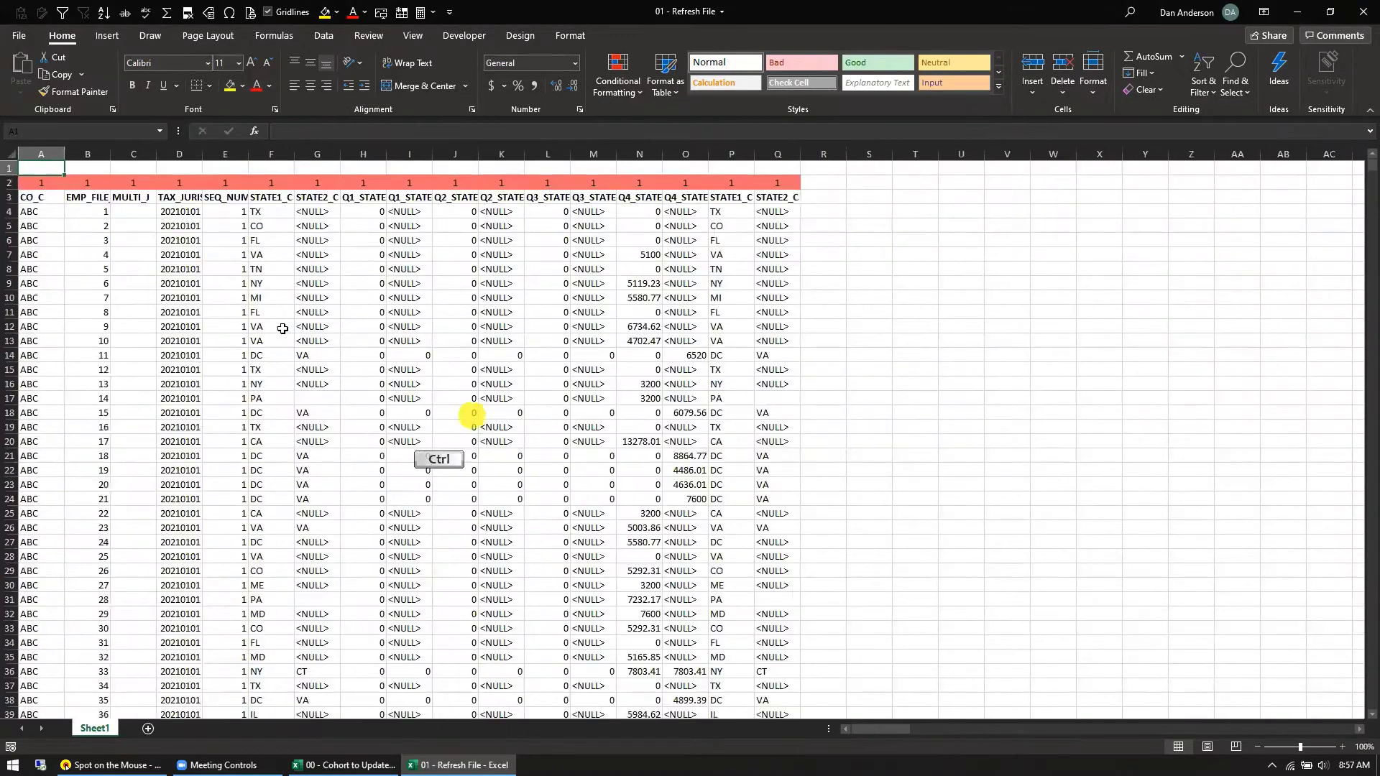
{"action": "key", "text": "ctrl+Home"}
{"action": "left_click_drag", "start_coordinate": [37, 154], "coordinate": [783, 152]}
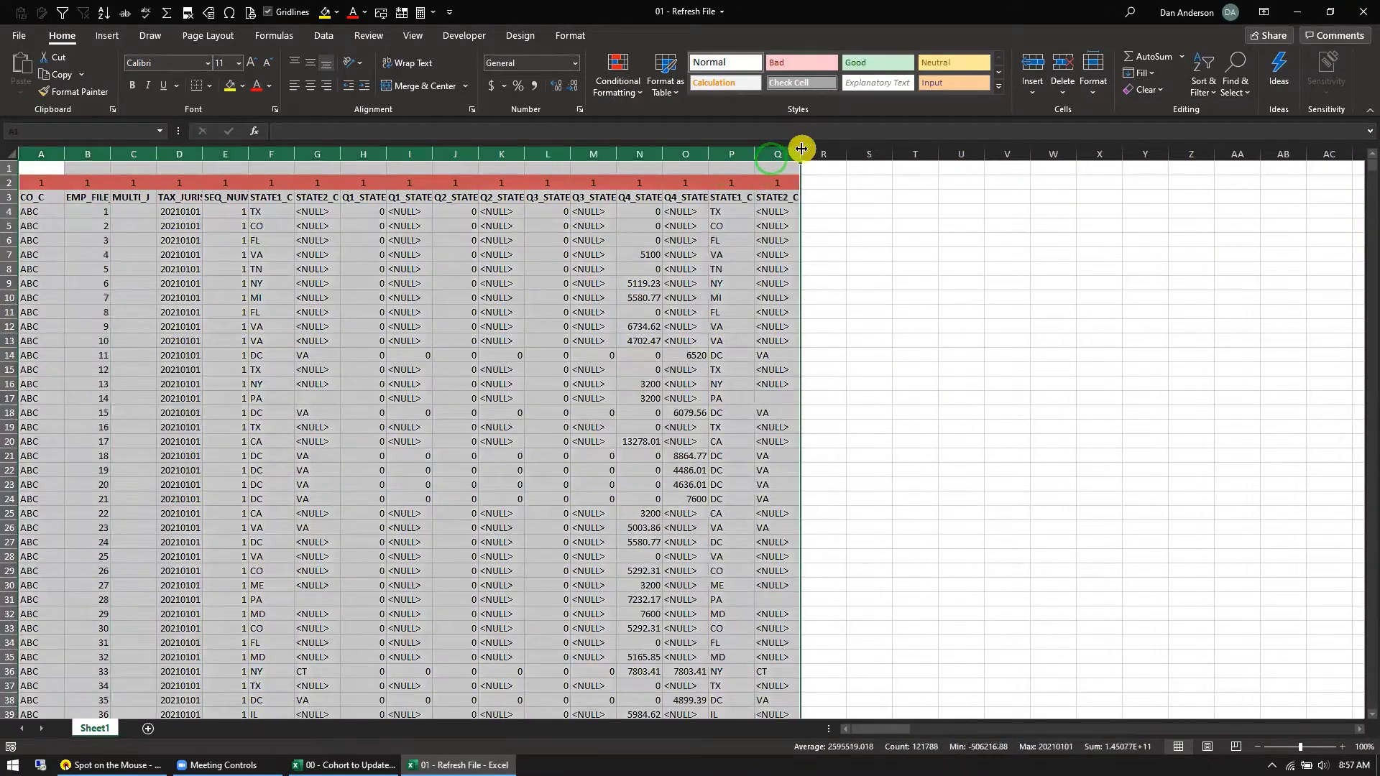
{"action": "double_click", "coordinate": [800, 154]}
{"action": "left_click", "coordinate": [728, 306]}
Compare the remaining headers with the Cohort and select STATE1_C, STATE2_C and column P
{"action": "left_click_drag", "start_coordinate": [1126, 204], "coordinate": [14, 197]}
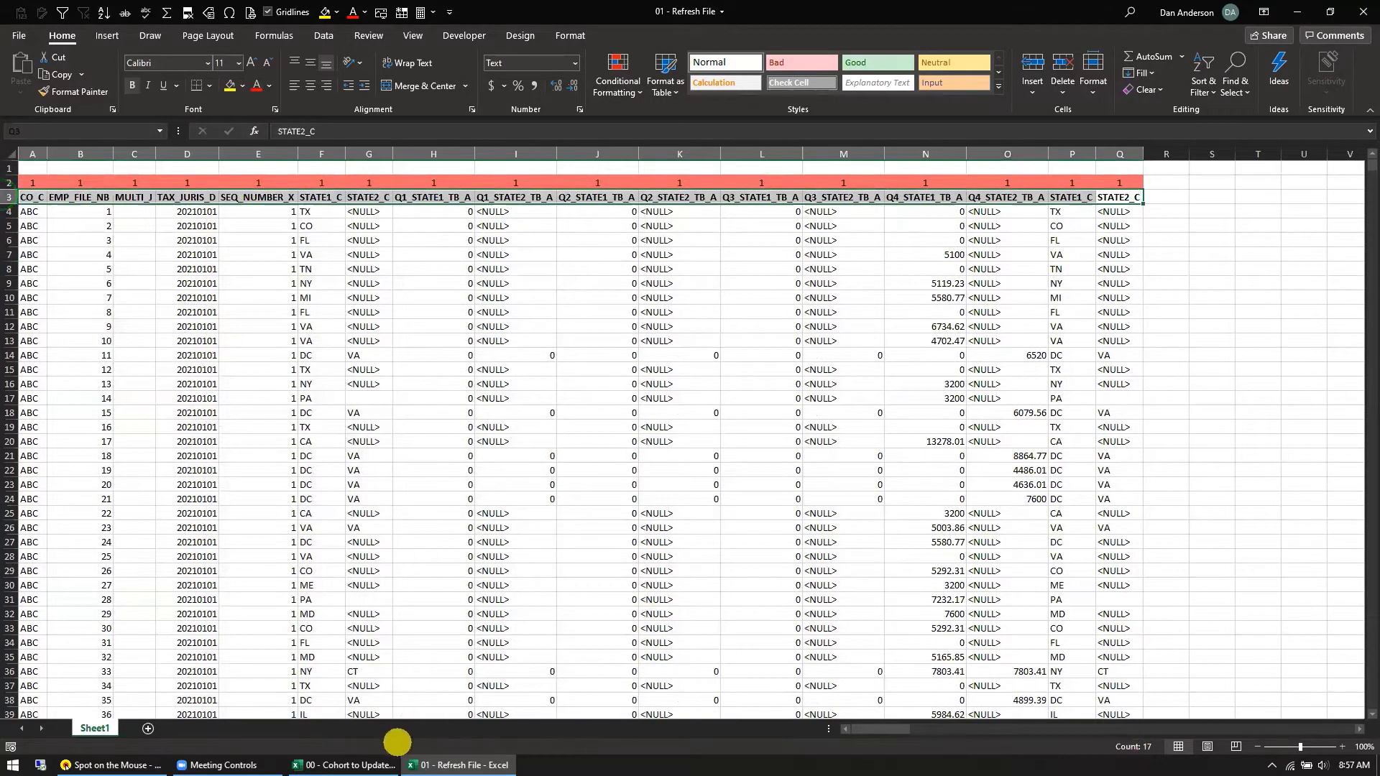
{"action": "left_click", "coordinate": [352, 764]}
{"action": "left_click", "coordinate": [451, 765]}
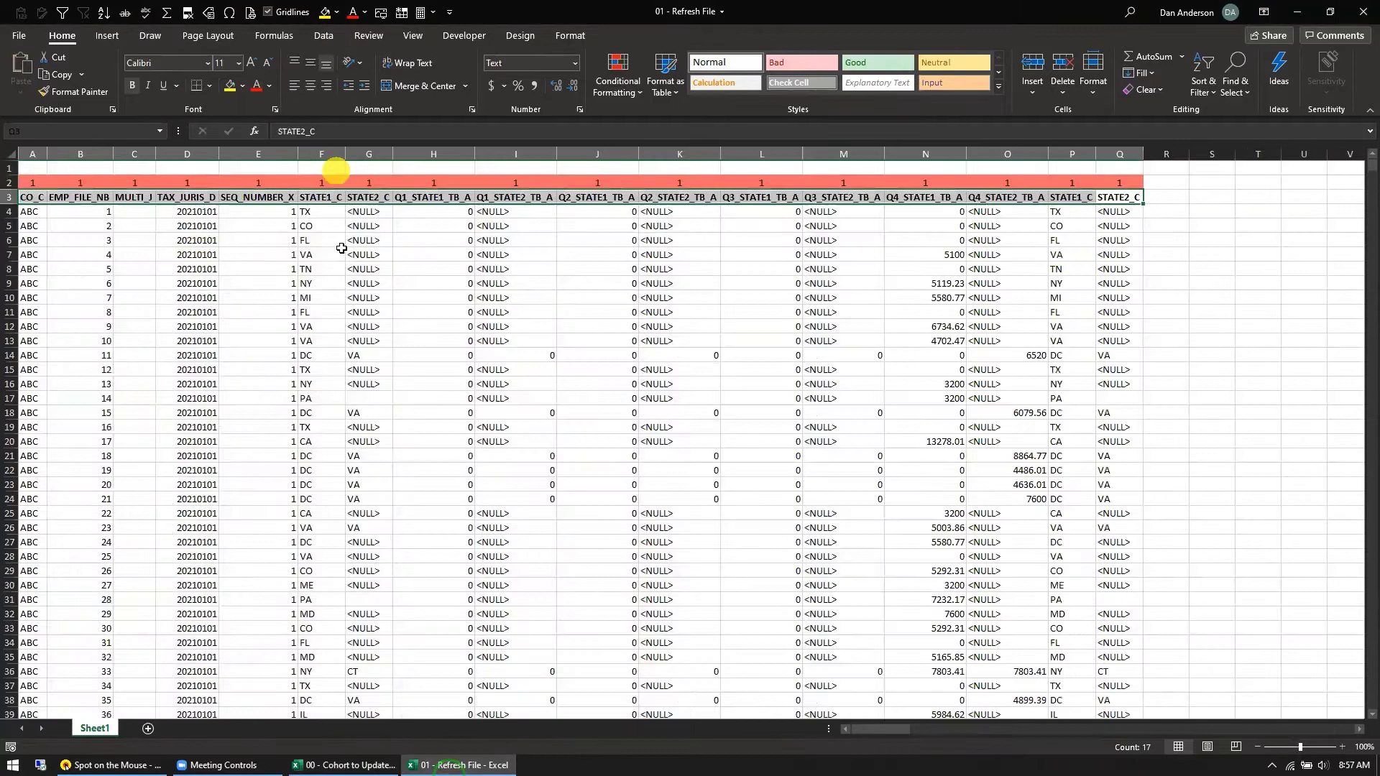
{"action": "left_click_drag", "start_coordinate": [321, 153], "coordinate": [353, 148]}
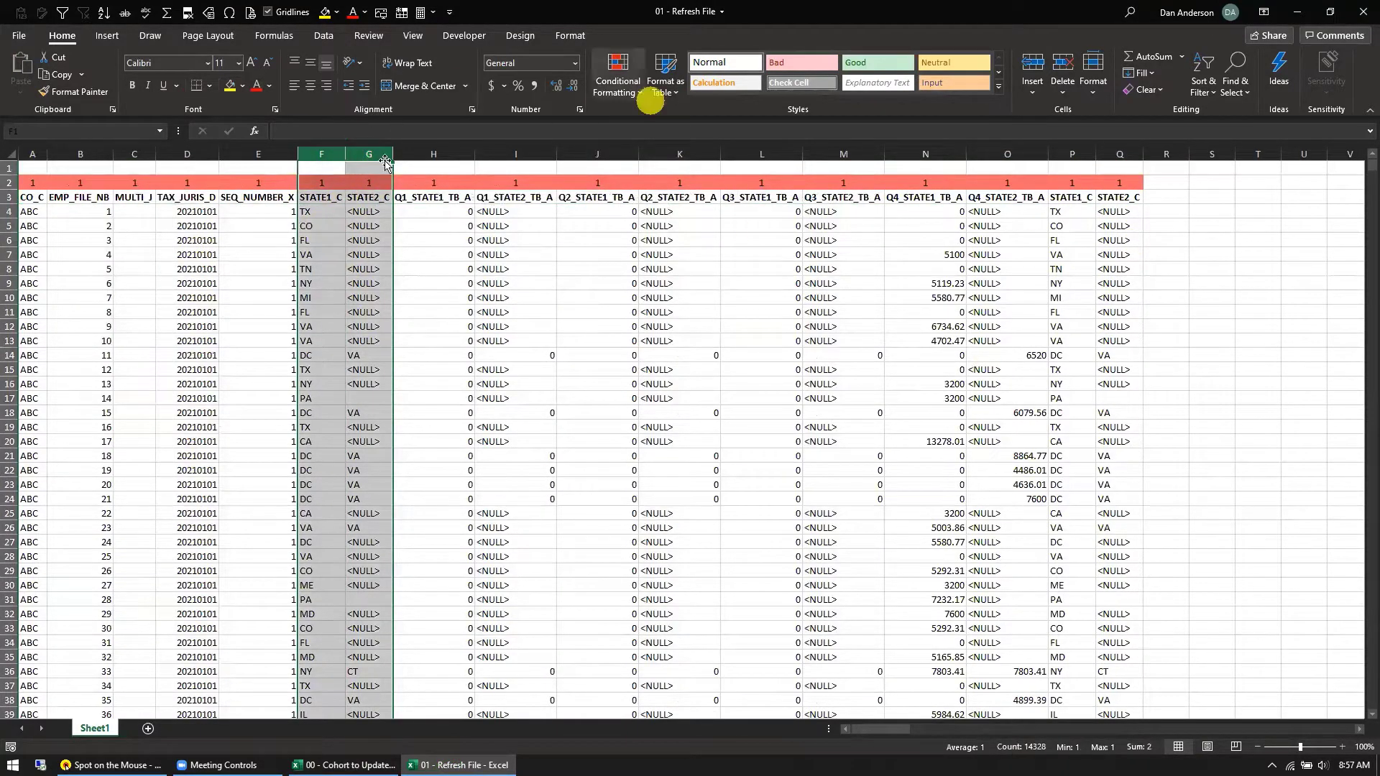
{"action": "left_click", "coordinate": [1078, 154], "text": "ctrl"}
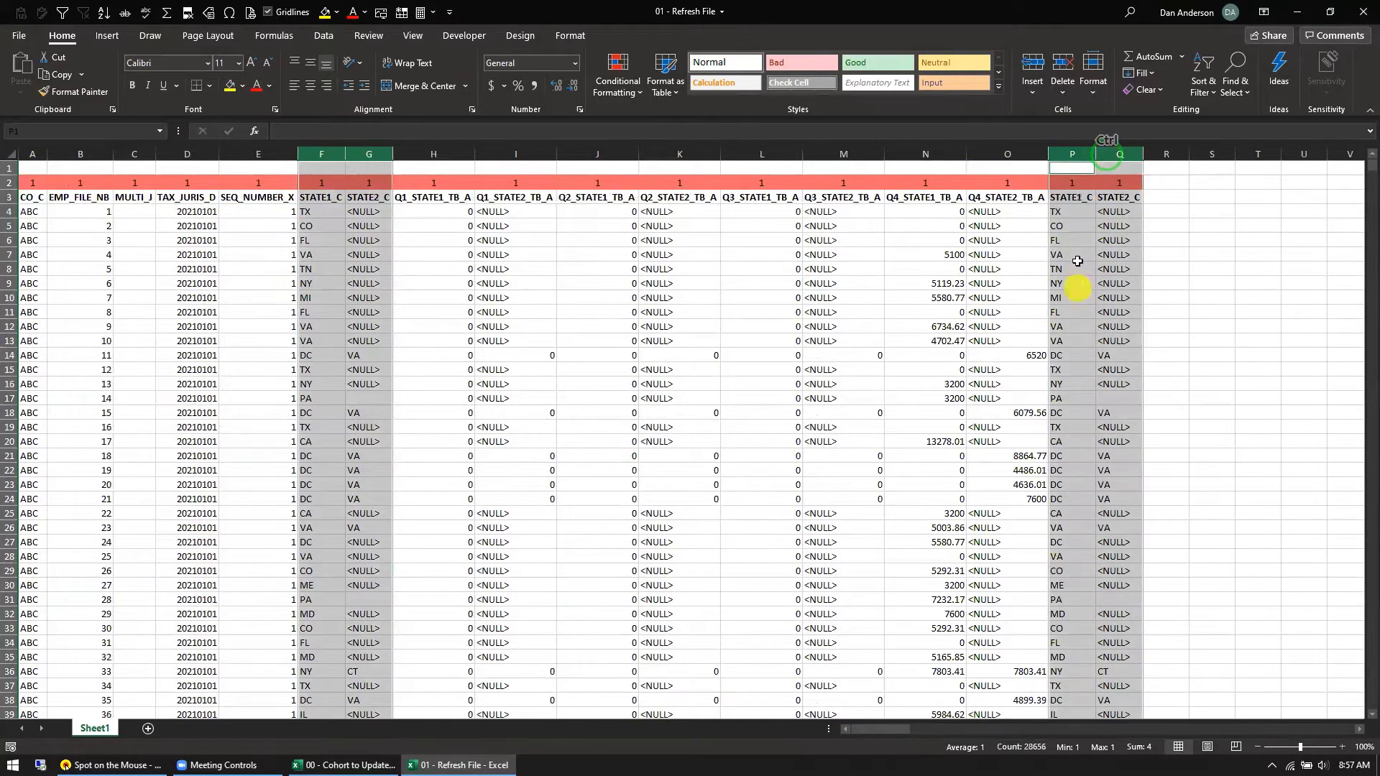
Add F4-versus-P4 duplicate comparisons in columns R and S, filled down every data row
{"action": "left_click", "coordinate": [1150, 213]}
{"action": "type", "text": "="}
{"action": "key", "text": "Left"}
{"action": "key", "text": "Left"}
{"action": "key", "text": "Left"}
{"action": "key", "text": "Left"}
{"action": "key", "text": "Left"}
{"action": "key", "text": "Left"}
{"action": "key", "text": "Left"}
{"action": "key", "text": "Left"}
{"action": "key", "text": "Left"}
{"action": "key", "text": "Left"}
{"action": "key", "text": "Left"}
{"action": "key", "text": "Left"}
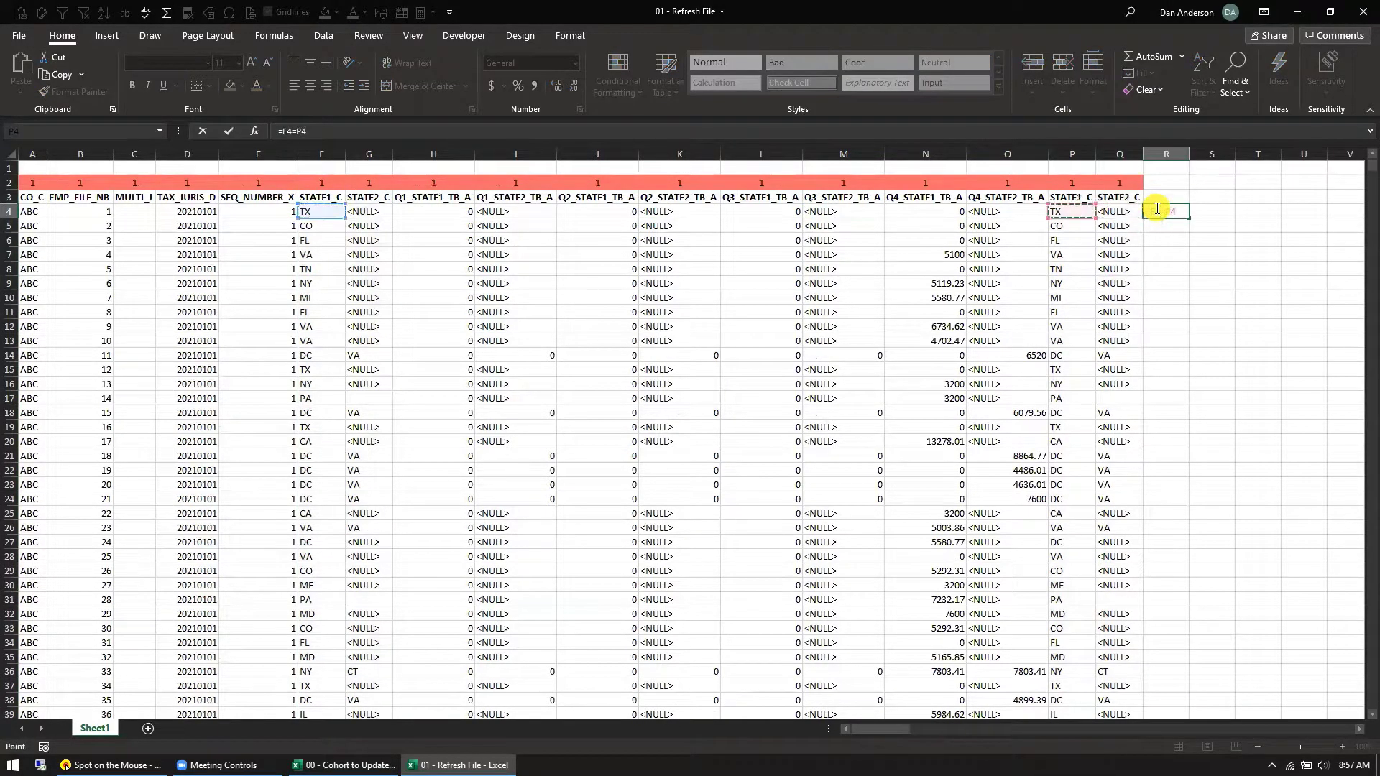
{"action": "key", "text": "ctrl+Return"}
{"action": "left_click_drag", "start_coordinate": [1186, 218], "coordinate": [1226, 219]}
{"action": "double_click", "coordinate": [1236, 218]}
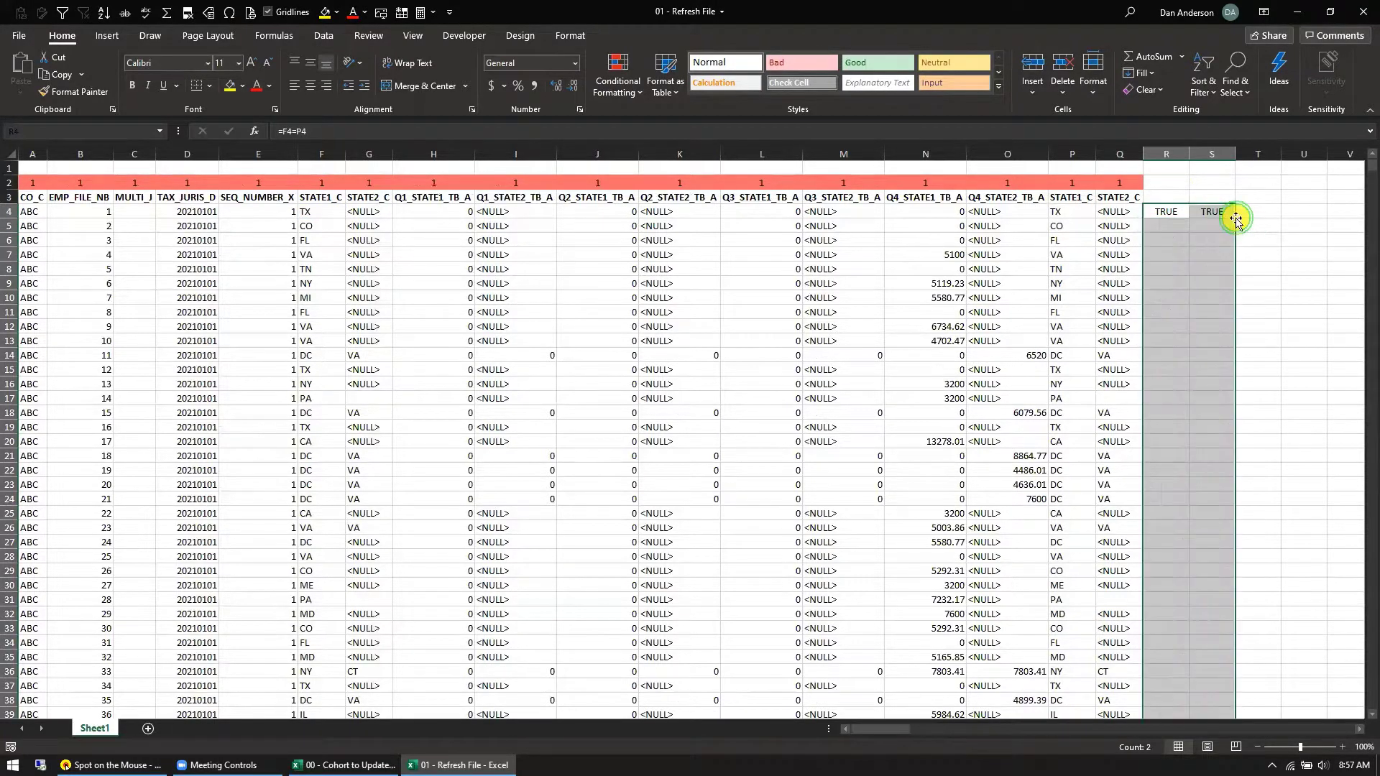
Filter the data range and check the comparison values in columns R and S
{"action": "left_click", "coordinate": [33, 208]}
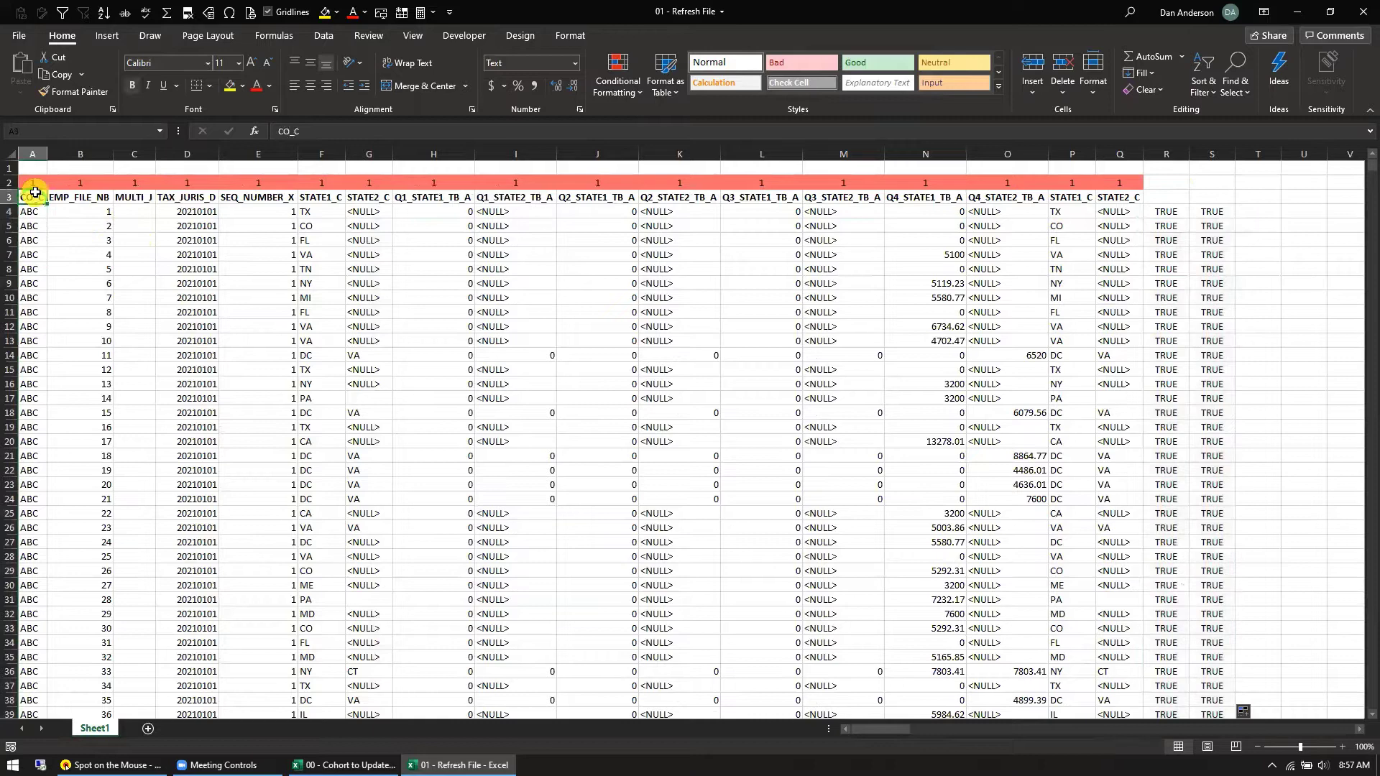
{"action": "key", "text": "ctrl+shift+End"}
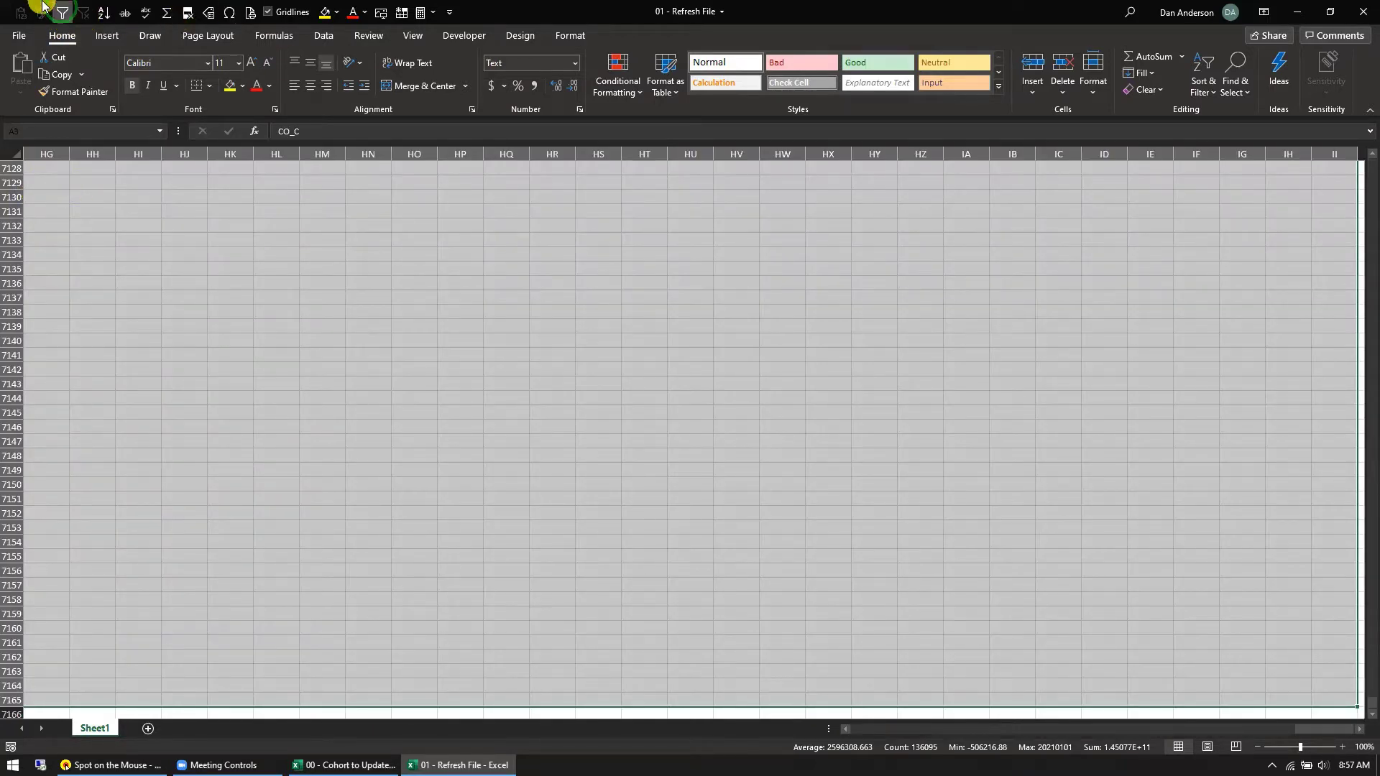
{"action": "left_click", "coordinate": [60, 12]}
{"action": "key", "text": "ctrl+Home"}
{"action": "left_click", "coordinate": [1182, 197]}
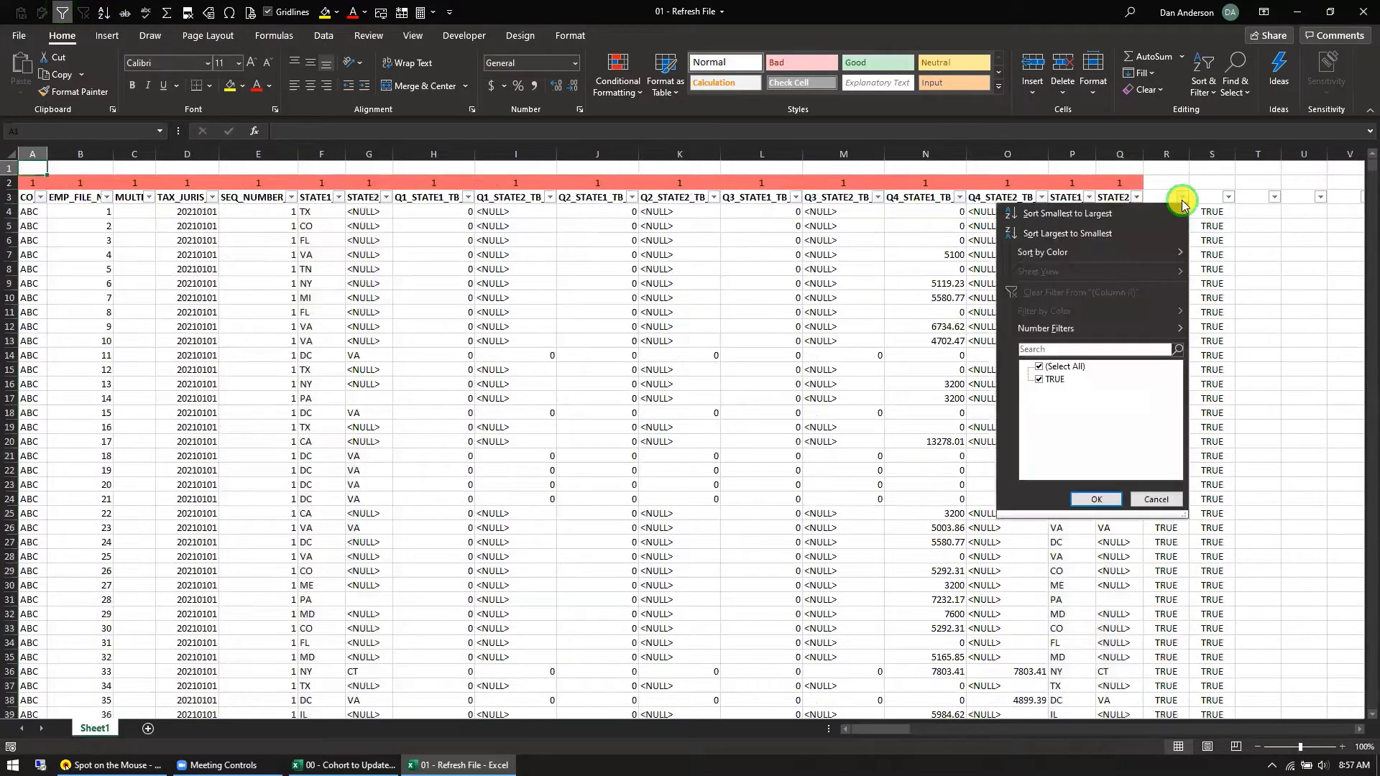
{"action": "left_click", "coordinate": [1228, 197]}
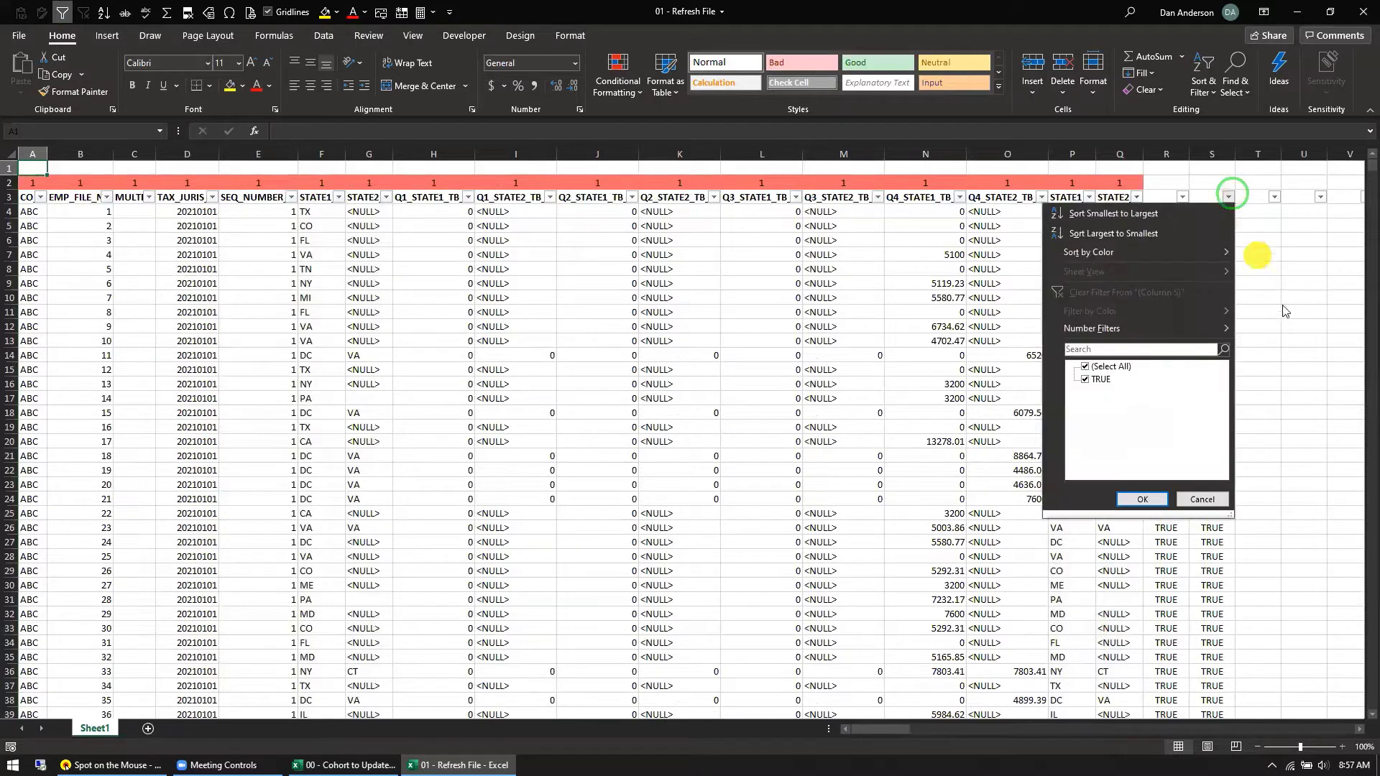
Delete the duplicate state and check columns P through V
{"action": "left_click", "coordinate": [1258, 288]}
{"action": "left_click_drag", "start_coordinate": [1063, 149], "coordinate": [1318, 153]}
{"action": "right_click", "coordinate": [1324, 160]}
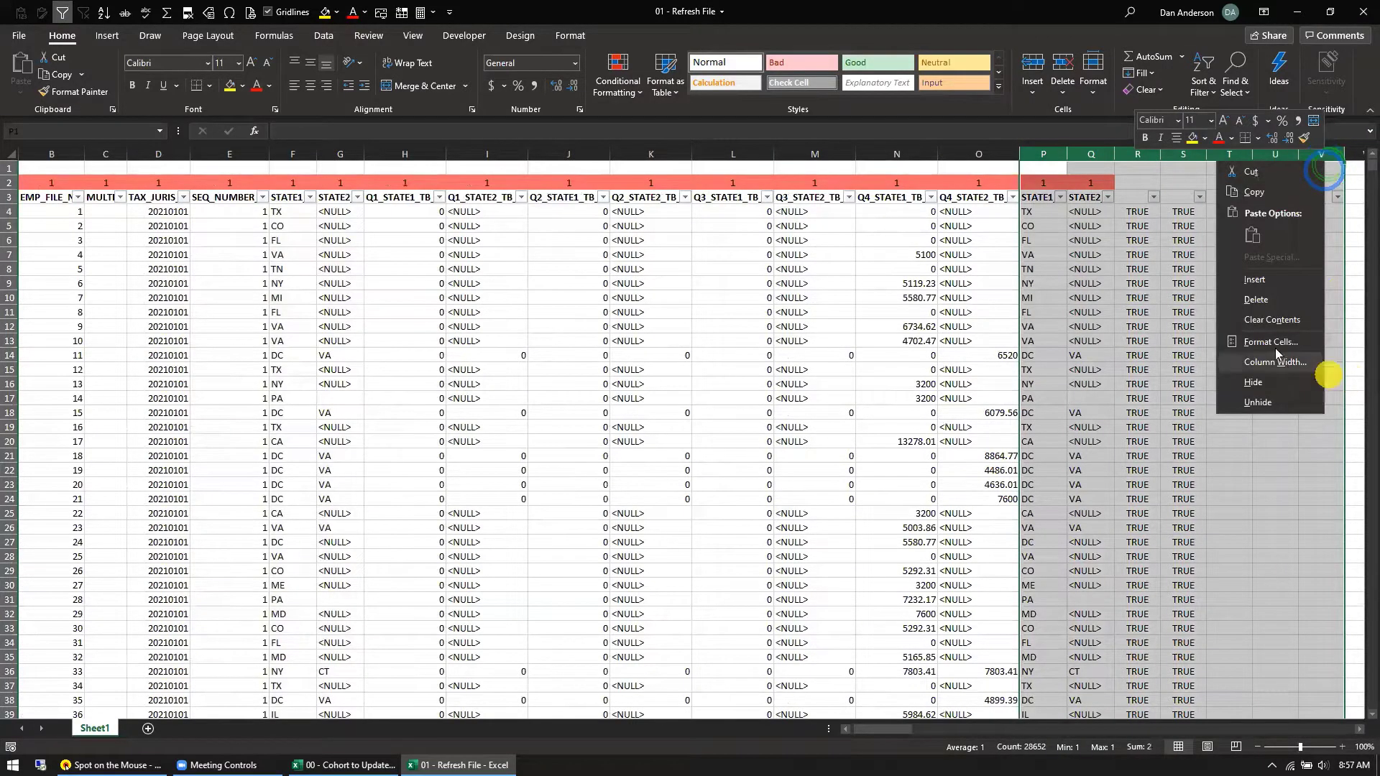
{"action": "left_click", "coordinate": [1280, 301]}
{"action": "left_click", "coordinate": [933, 270]}
{"action": "left_click", "coordinate": [64, 176]}
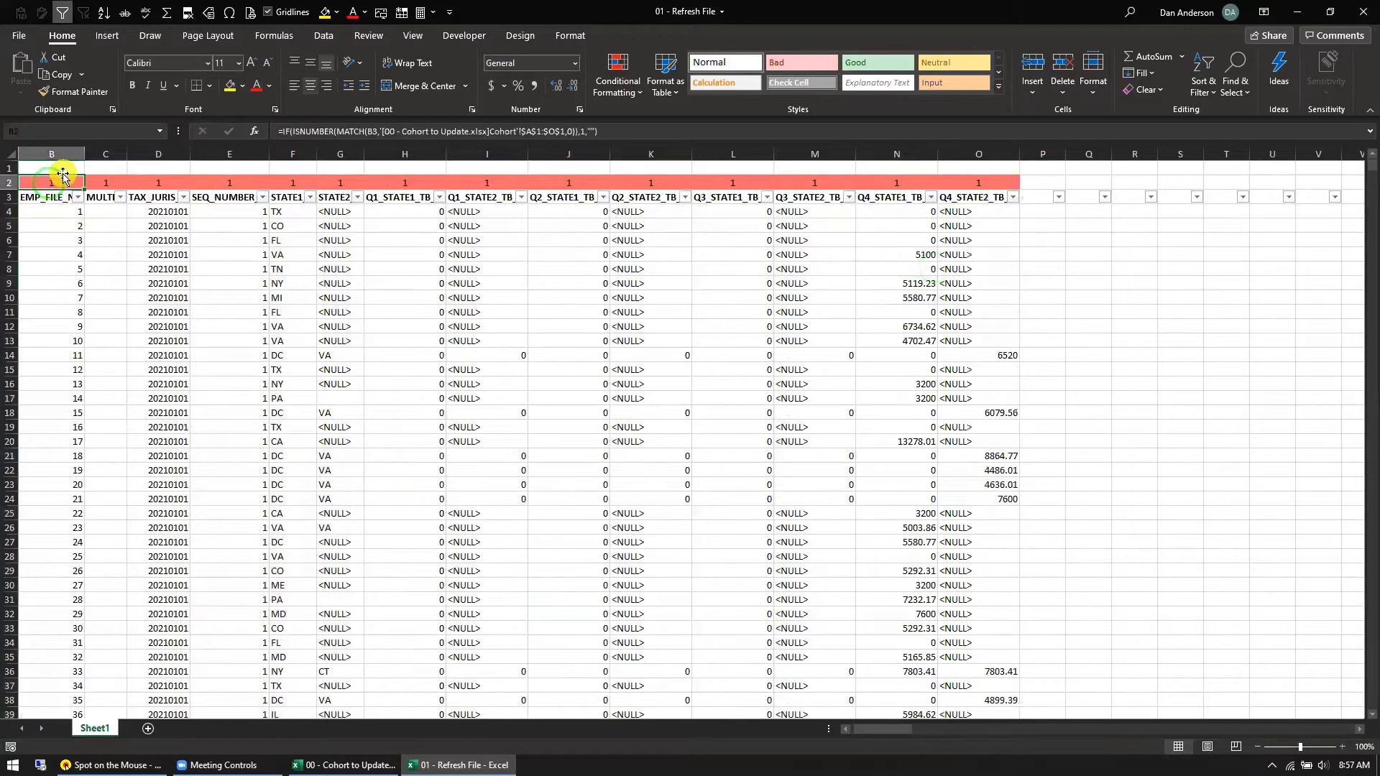
Reduce B2 to a plain MATCH and fill it across A2:O2 for positions 1–15
{"action": "left_click", "coordinate": [338, 131]}
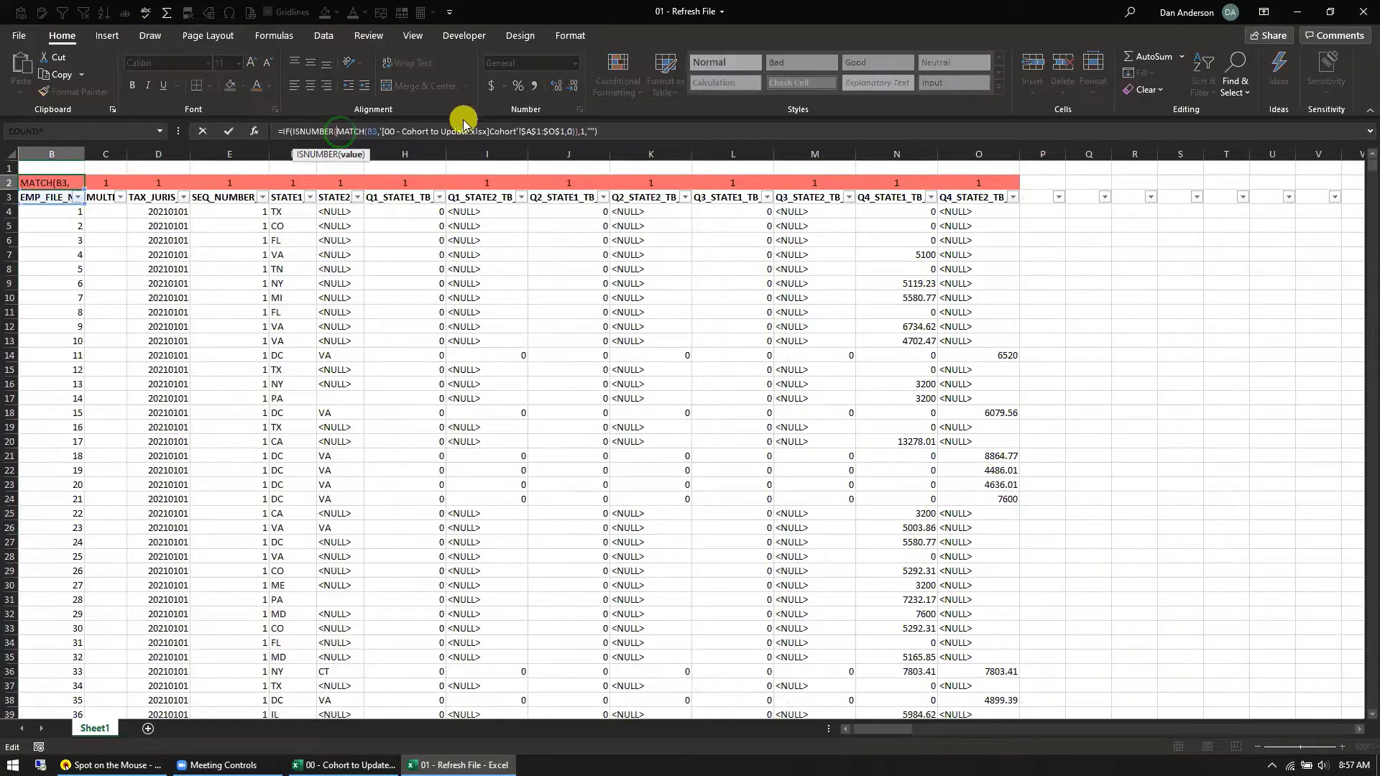
{"action": "key", "text": "BackSpace"}
{"action": "key", "text": "BackSpace"}
{"action": "key", "text": "BackSpace"}
{"action": "key", "text": "BackSpace"}
{"action": "key", "text": "BackSpace"}
{"action": "key", "text": "BackSpace"}
{"action": "key", "text": "BackSpace"}
{"action": "key", "text": "BackSpace"}
{"action": "key", "text": "BackSpace"}
{"action": "key", "text": "BackSpace"}
{"action": "key", "text": "BackSpace"}
{"action": "key", "text": "BackSpace"}
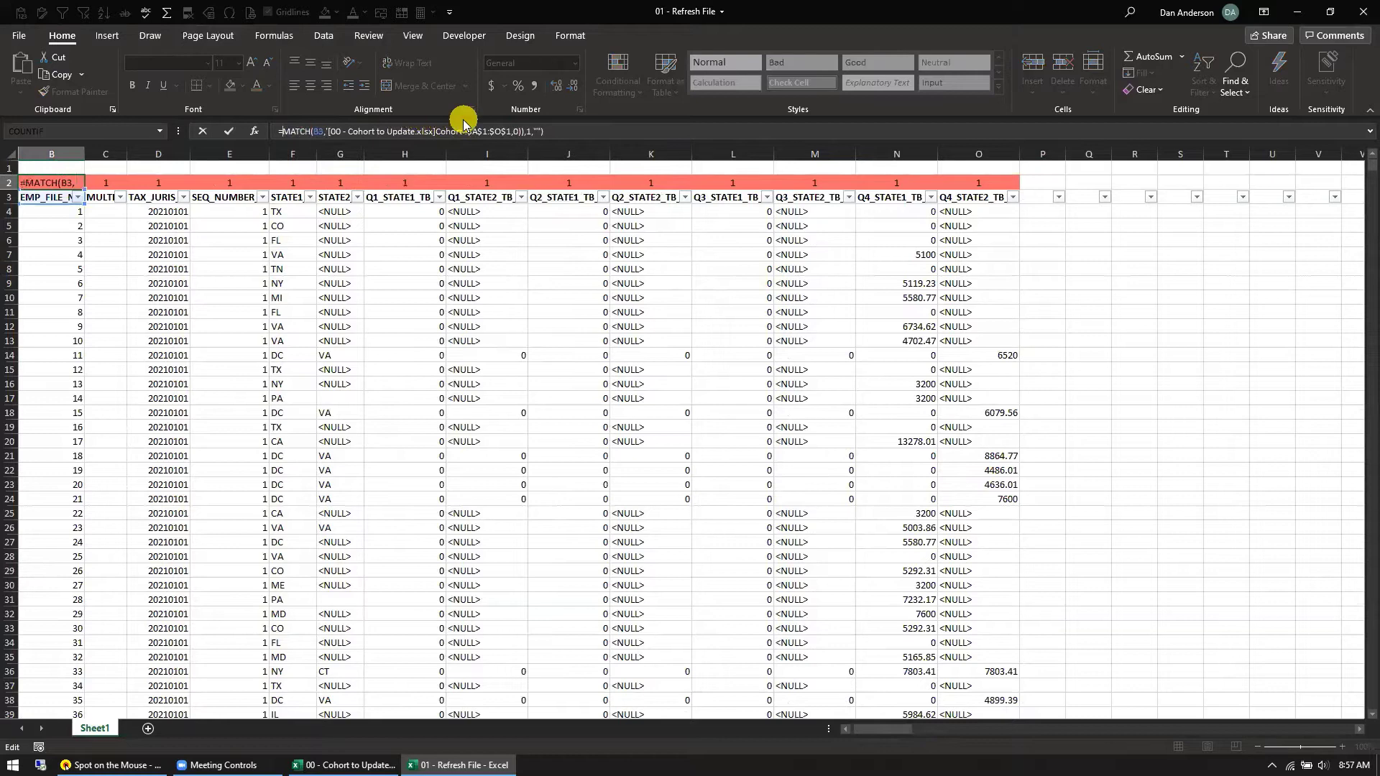
{"action": "key", "text": "ctrl+Return"}
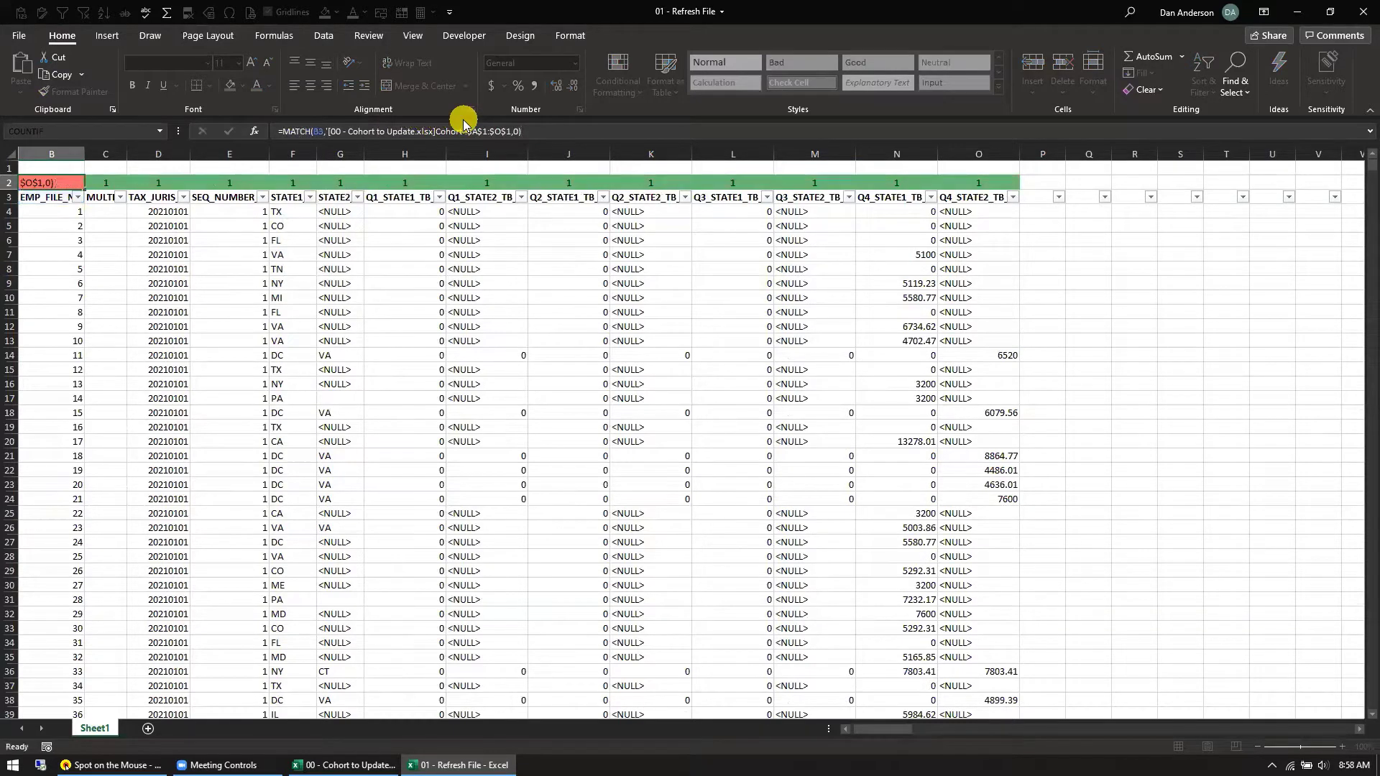
{"action": "left_click", "coordinate": [844, 729]}
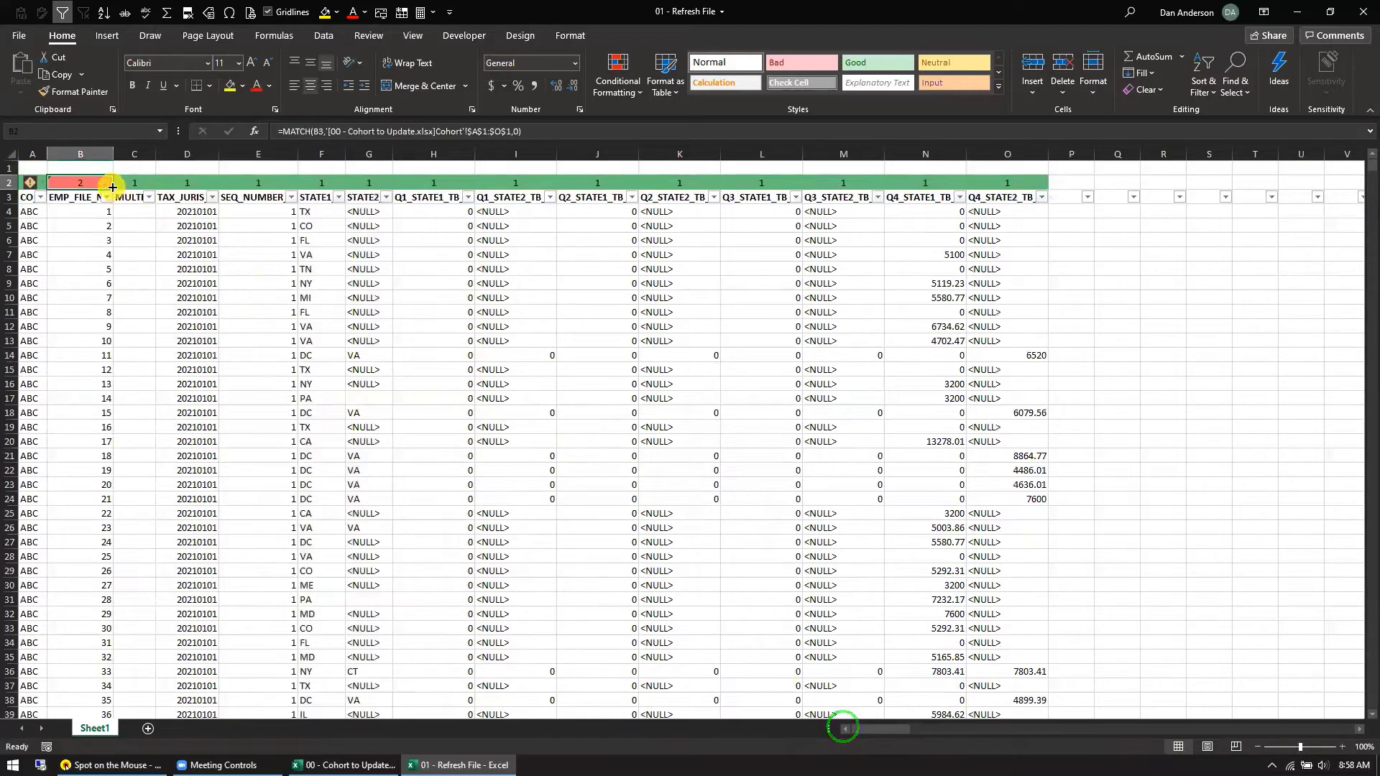
{"action": "left_click_drag", "start_coordinate": [115, 190], "coordinate": [45, 183]}
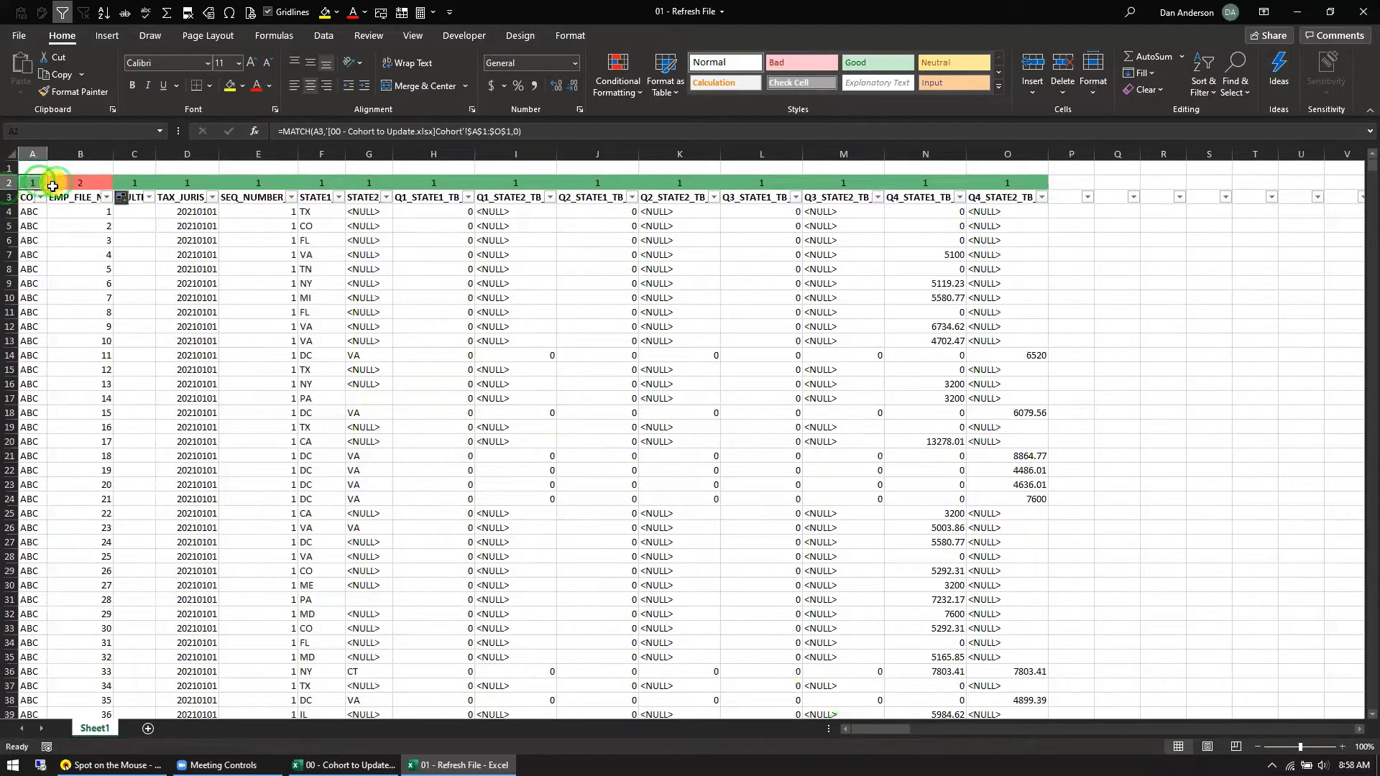
{"action": "left_click_drag", "start_coordinate": [49, 189], "coordinate": [1035, 85]}
{"action": "left_click", "coordinate": [414, 398]}
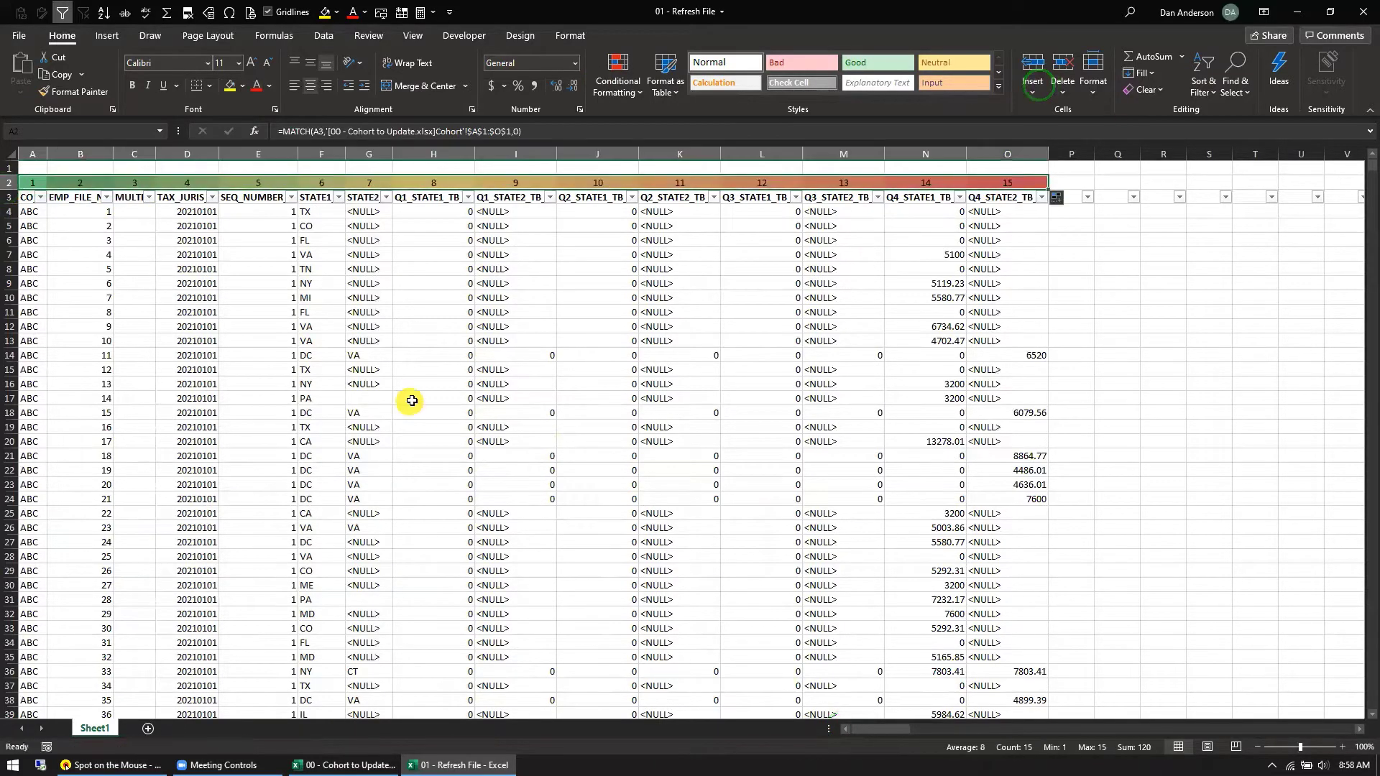
Enter =B2-A2 in B1 and fill the difference check across to O1
{"action": "left_click", "coordinate": [35, 166]}
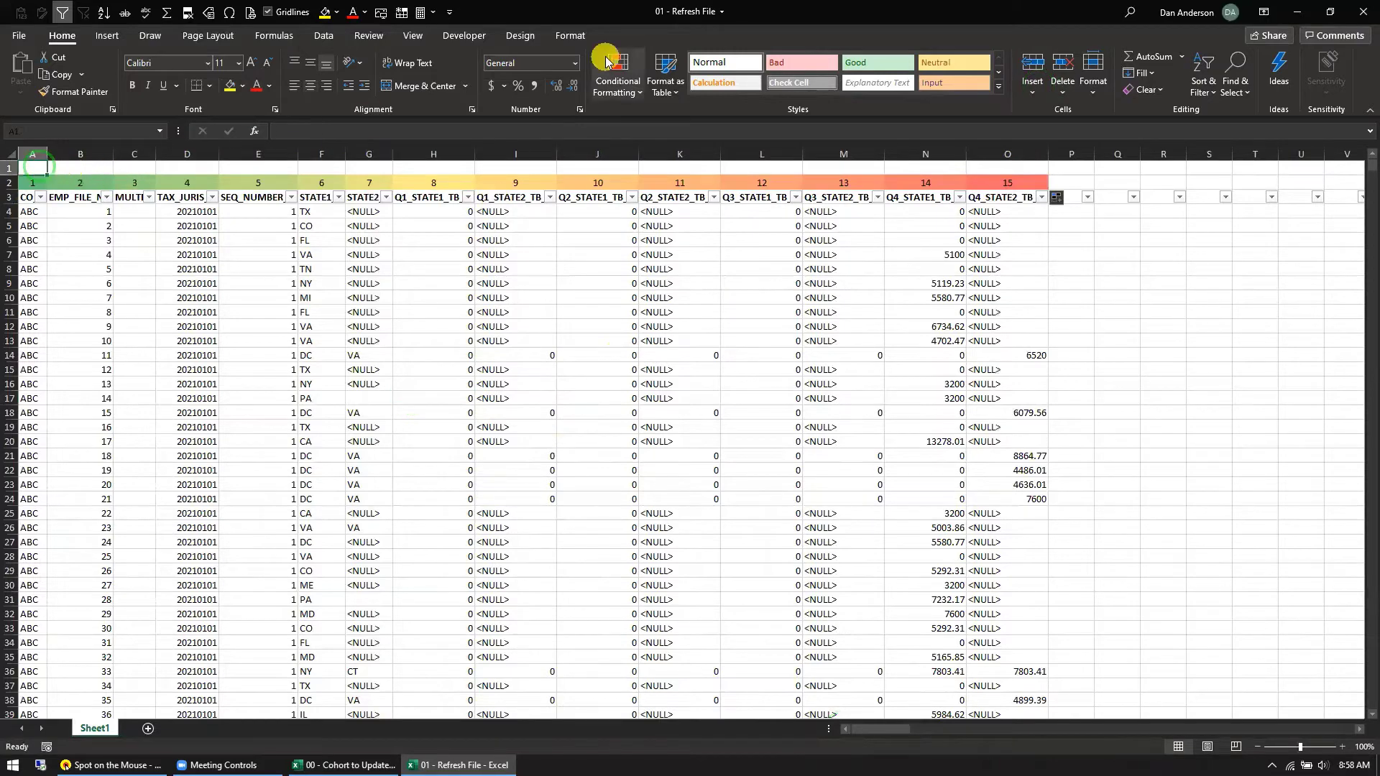
{"action": "key", "text": "Right"}
{"action": "type", "text": "="}
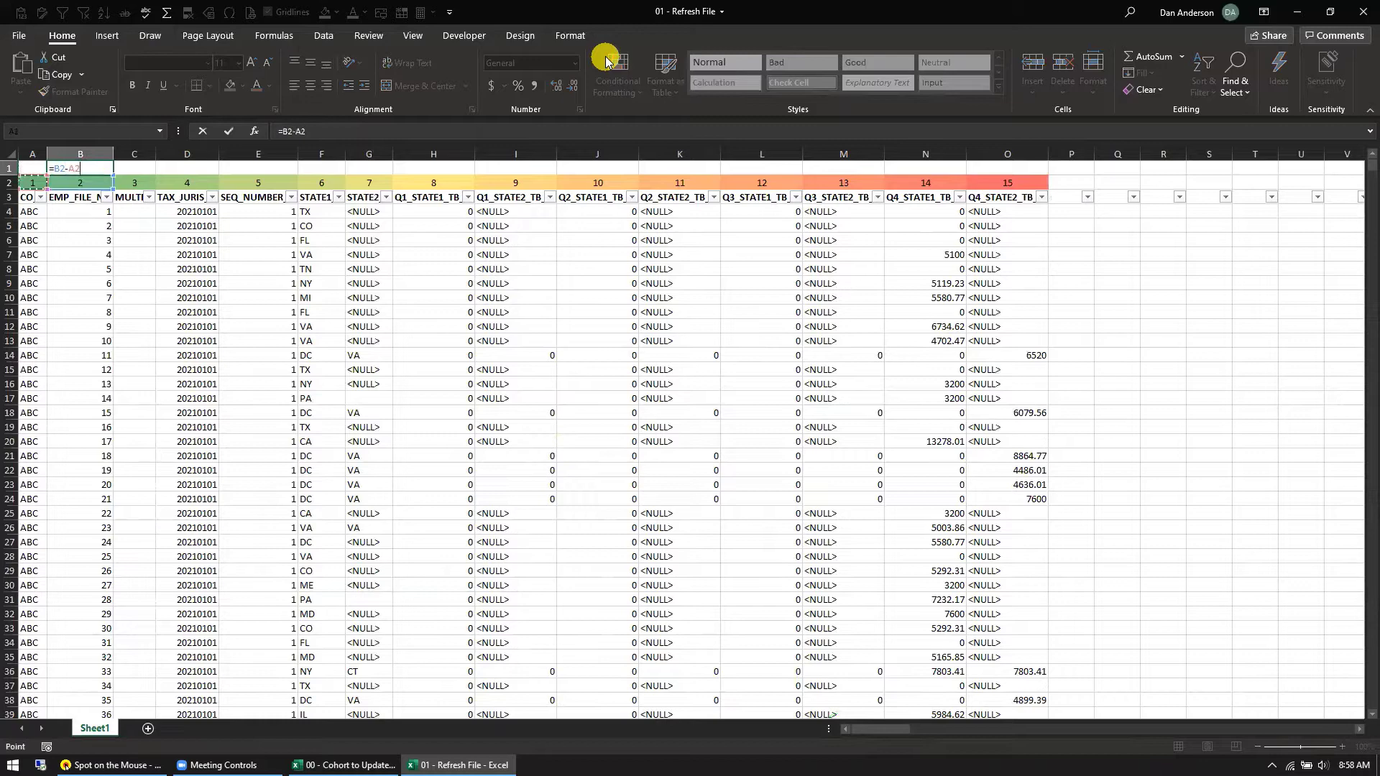
{"action": "key", "text": "Return"}
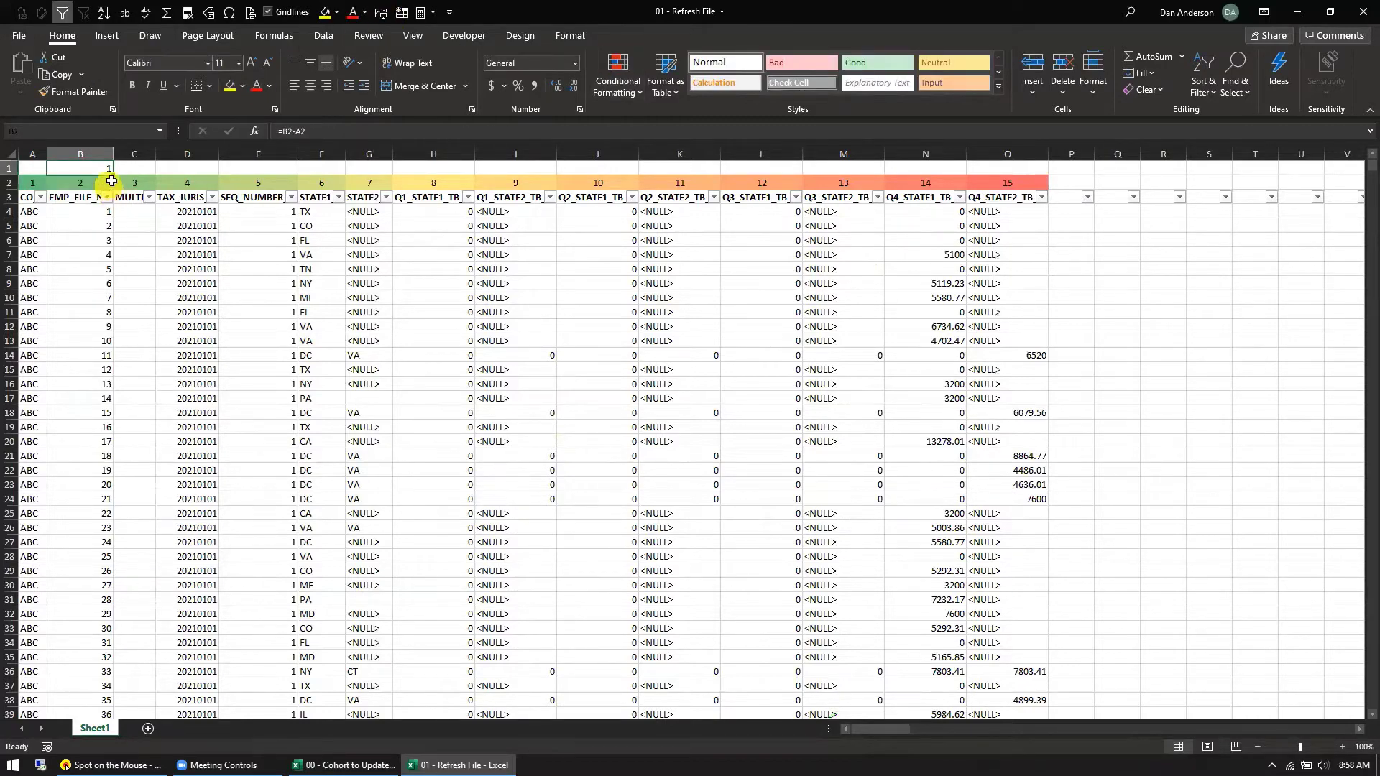
{"action": "left_click_drag", "start_coordinate": [113, 172], "coordinate": [1016, 132]}
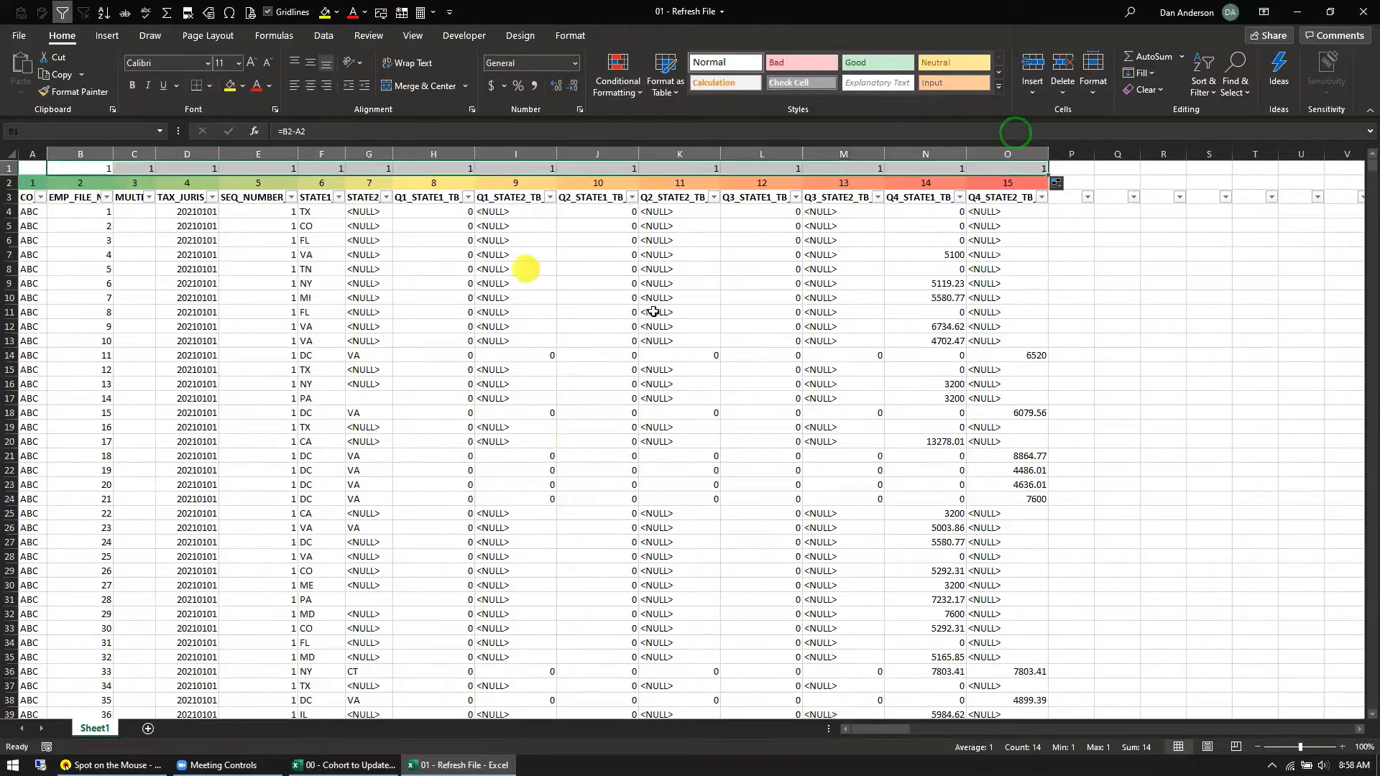
Clear row 2's colour scale and apply a red colour scale to row 1
{"action": "left_click", "coordinate": [620, 71]}
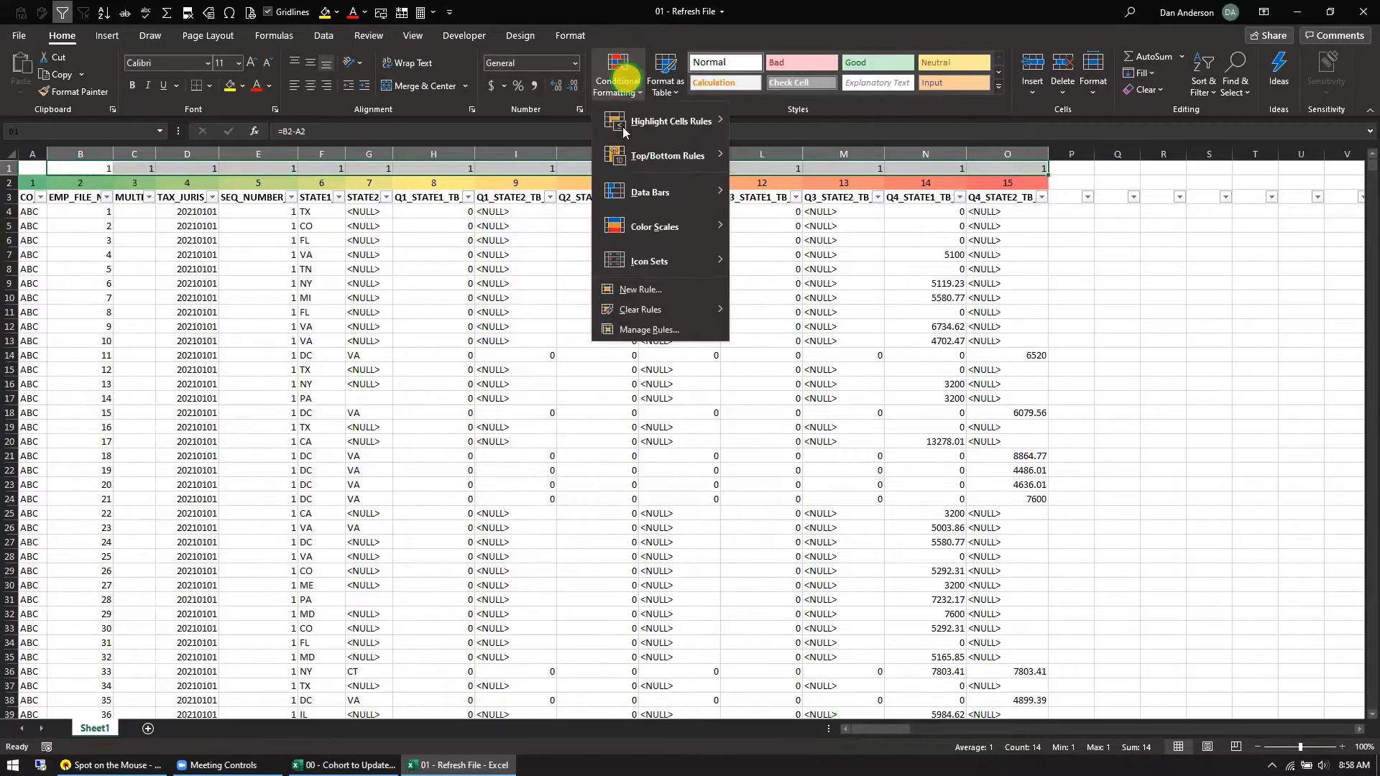
{"action": "left_click", "coordinate": [314, 424]}
{"action": "left_click", "coordinate": [9, 181]}
{"action": "left_click", "coordinate": [618, 72]}
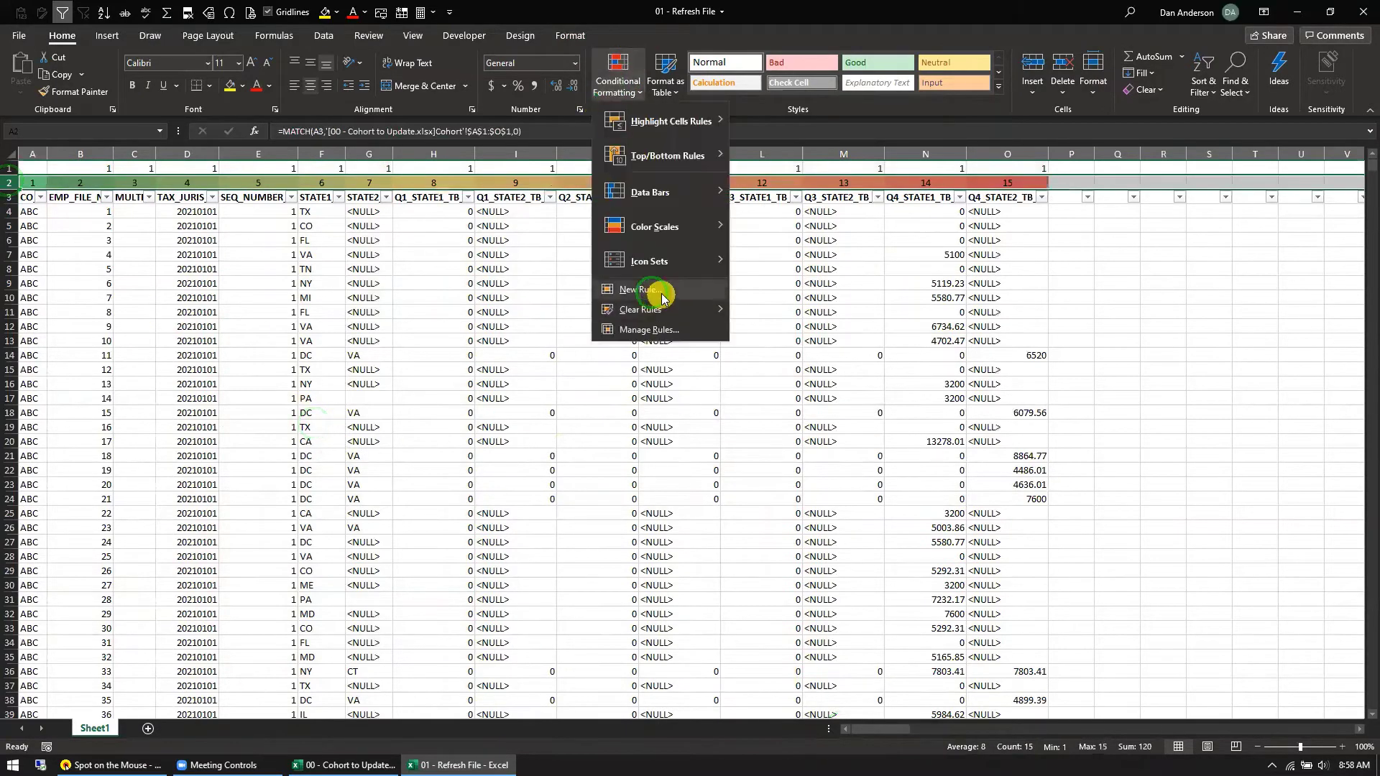
{"action": "left_click", "coordinate": [667, 309]}
{"action": "left_click", "coordinate": [756, 314]}
{"action": "left_click", "coordinate": [9, 168]}
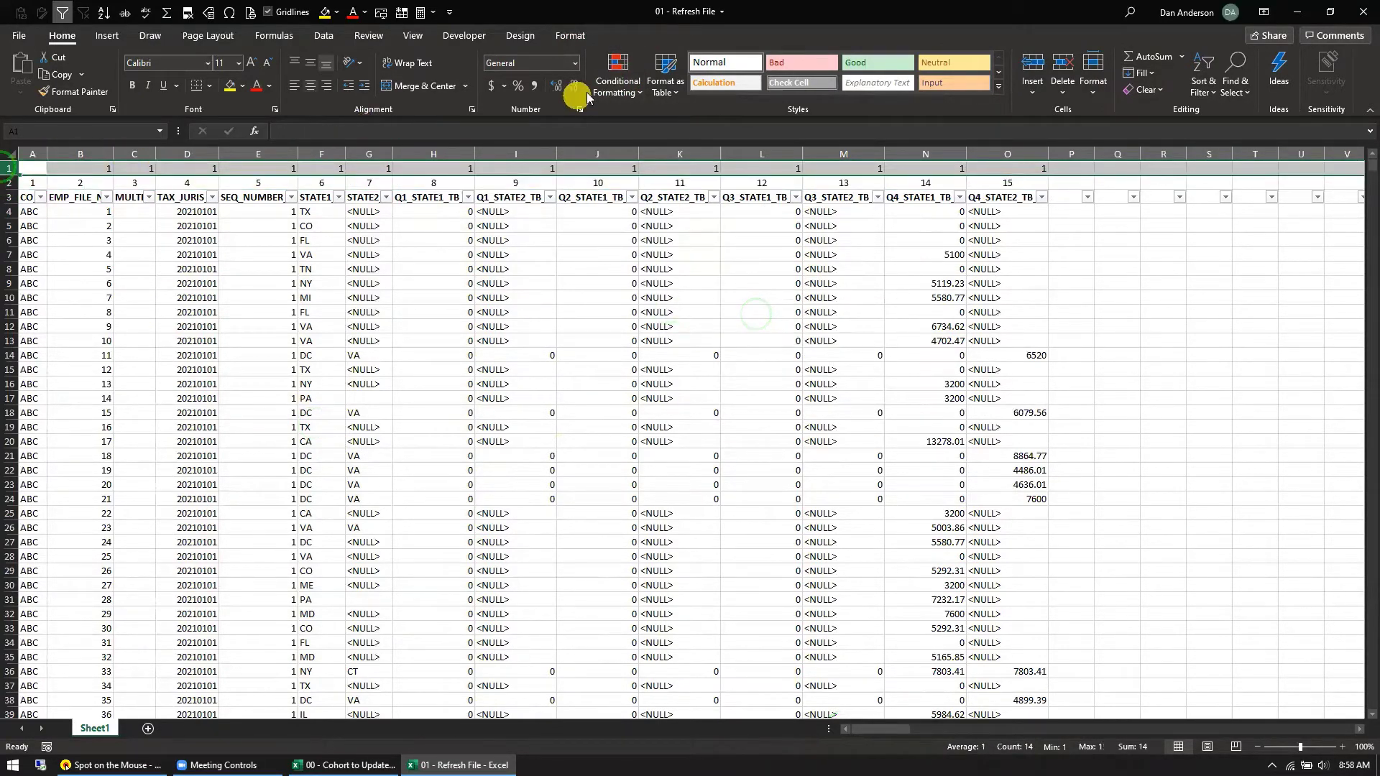
{"action": "left_click", "coordinate": [618, 81]}
{"action": "mouse_move", "coordinate": [702, 225]}
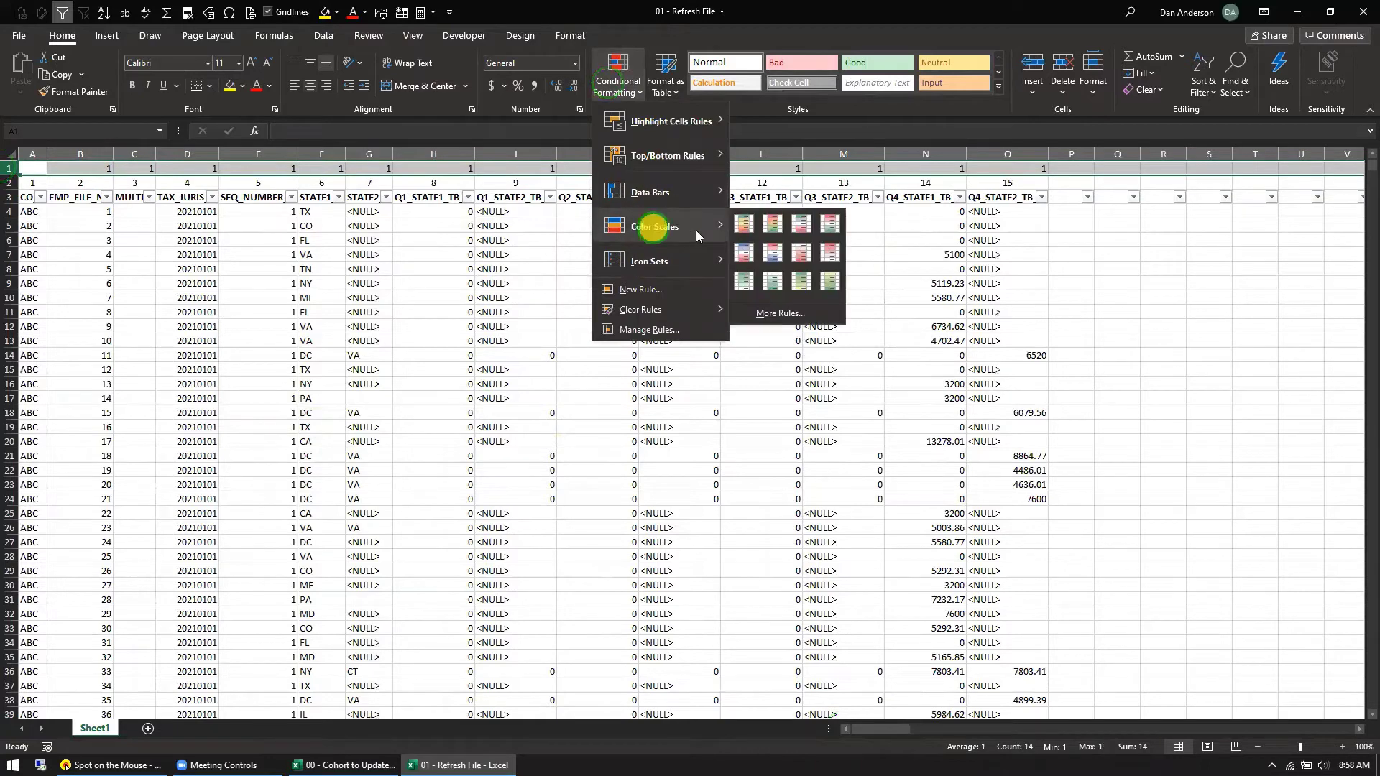
{"action": "left_click", "coordinate": [763, 223]}
{"action": "left_click", "coordinate": [379, 340]}
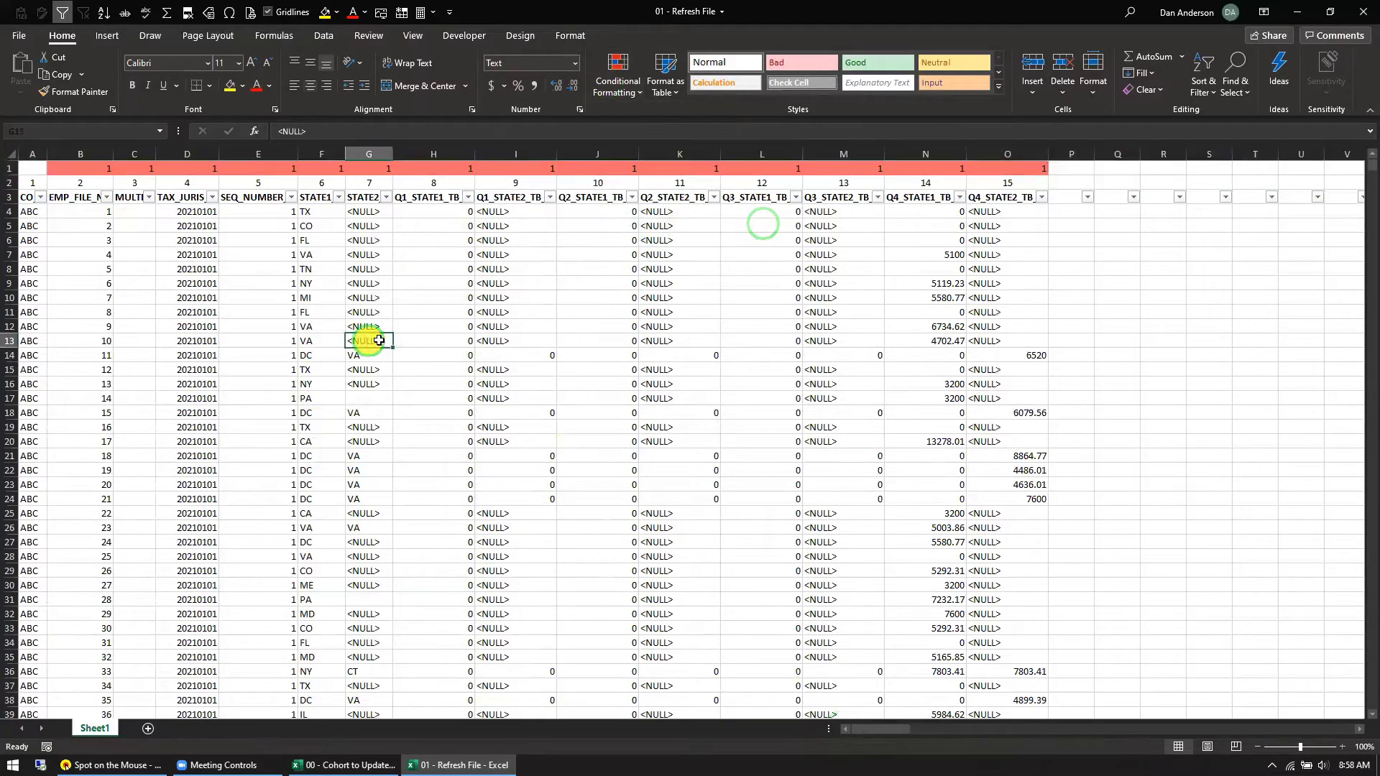
Test the row 1 check by entering 2 in I1, then undo it
{"action": "left_click", "coordinate": [526, 165]}
{"action": "type", "text": "2"}
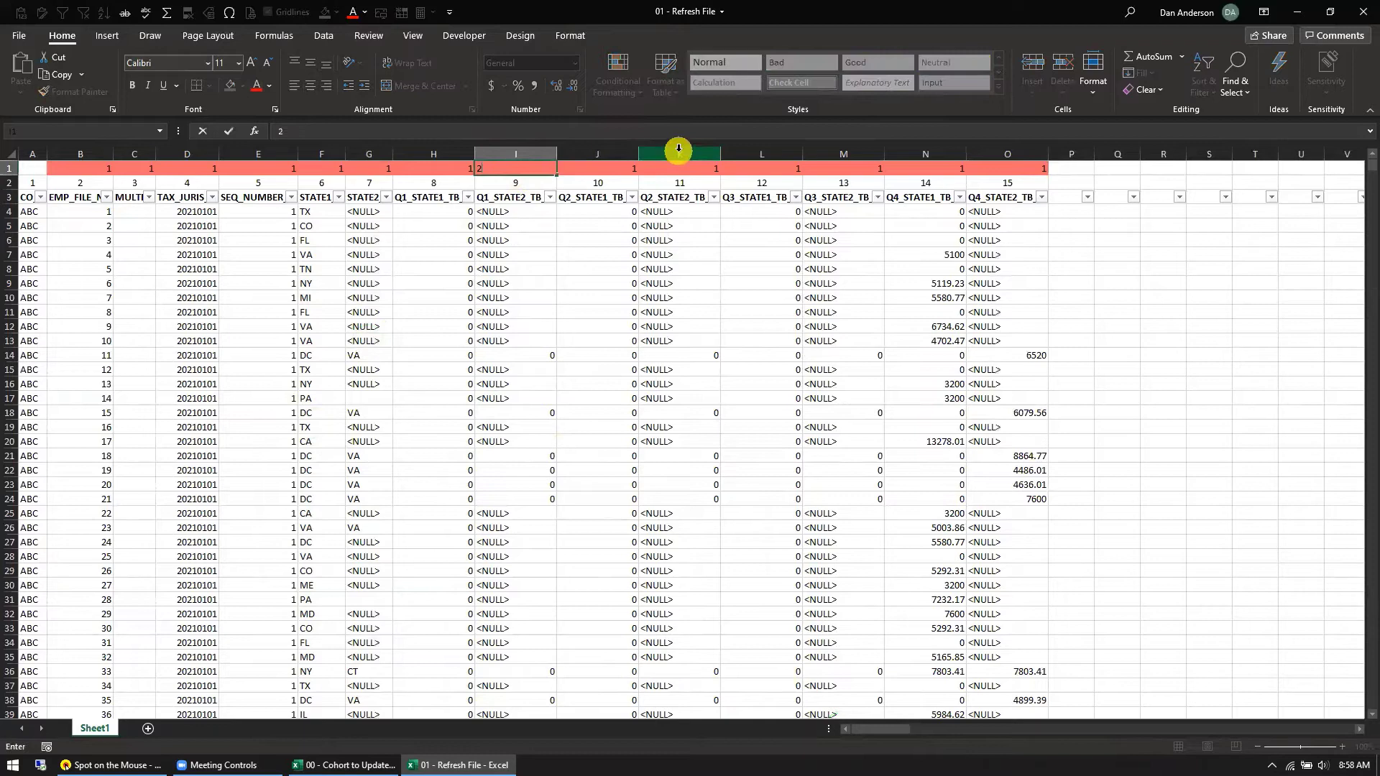
{"action": "key", "text": "Return"}
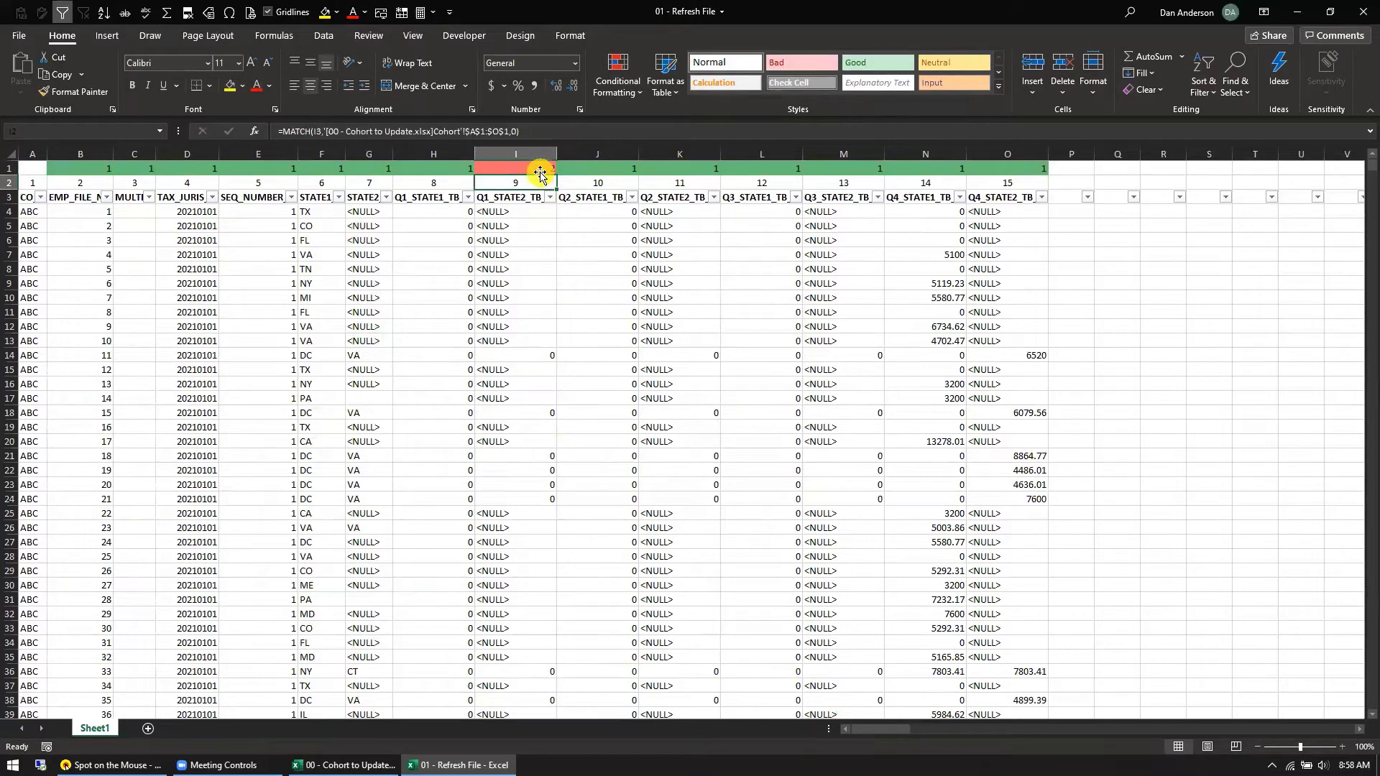
{"action": "key", "text": "ctrl+z"}
{"action": "left_click_drag", "start_coordinate": [57, 167], "coordinate": [1099, 136]}
{"action": "left_click", "coordinate": [912, 296]}
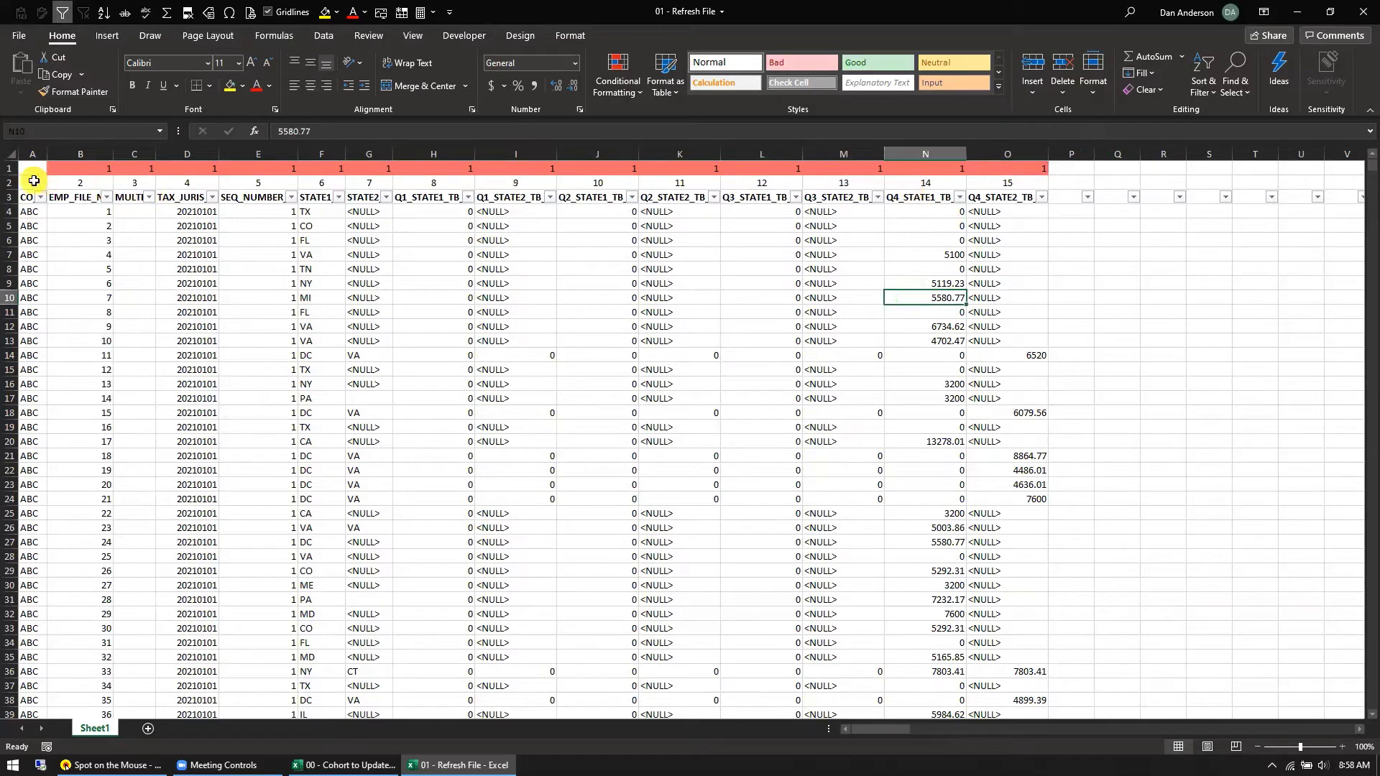
Select the refresh data from A4 to the last used cell
{"action": "left_click_drag", "start_coordinate": [31, 175], "coordinate": [991, 176]}
{"action": "left_click", "coordinate": [699, 355]}
{"action": "left_click_drag", "start_coordinate": [31, 226], "coordinate": [31, 212]}
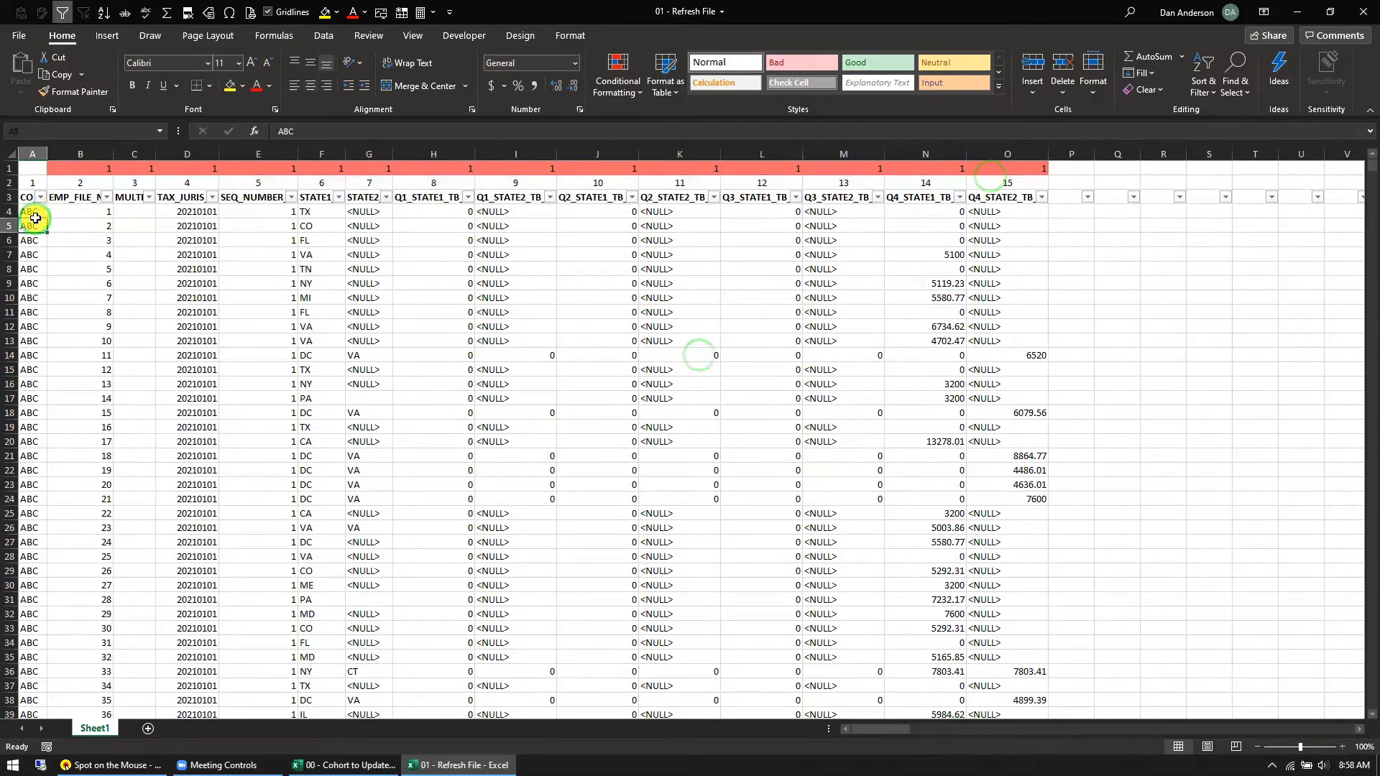
{"action": "key", "text": "ctrl+shift"}
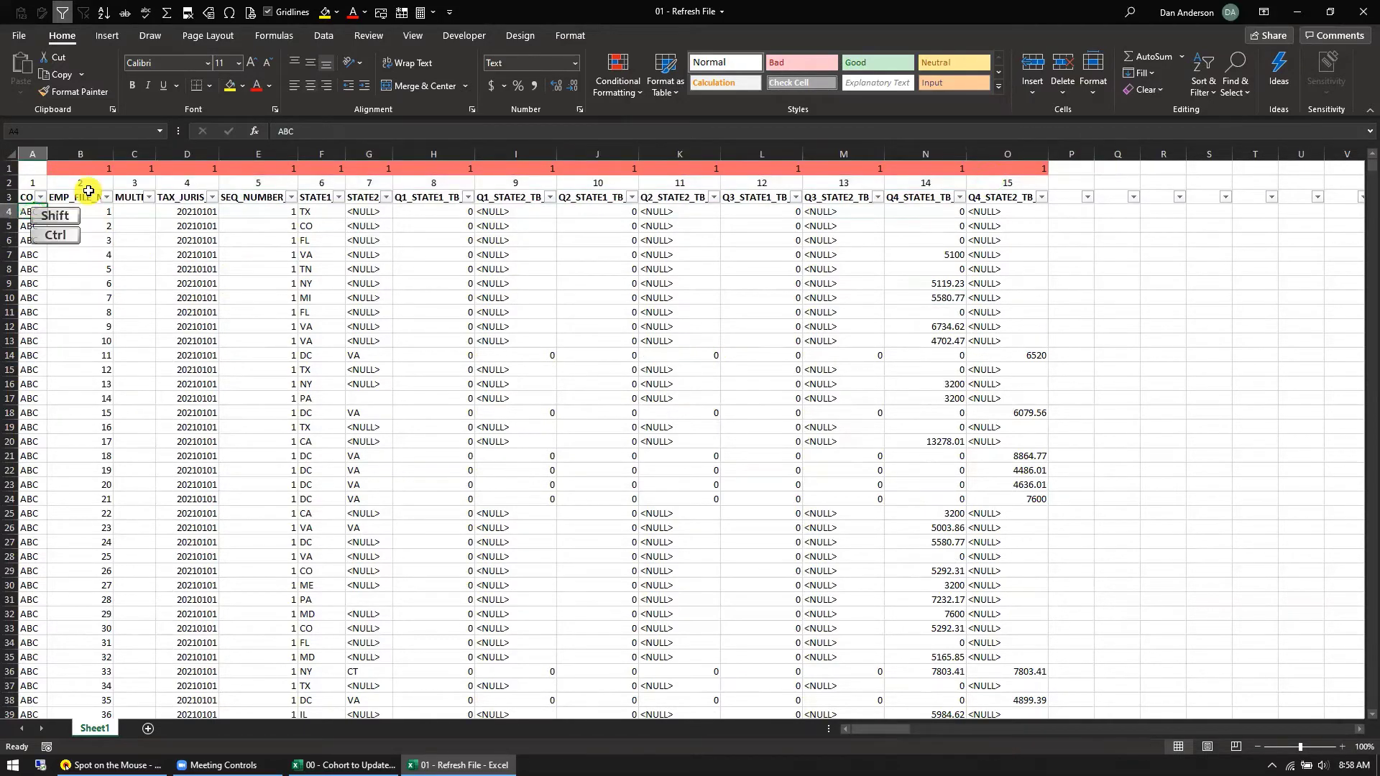
{"action": "key", "text": "ctrl+shift+End"}
Copy the selected data and paste it into Cohort to Update starting at A2
{"action": "left_click", "coordinate": [339, 765]}
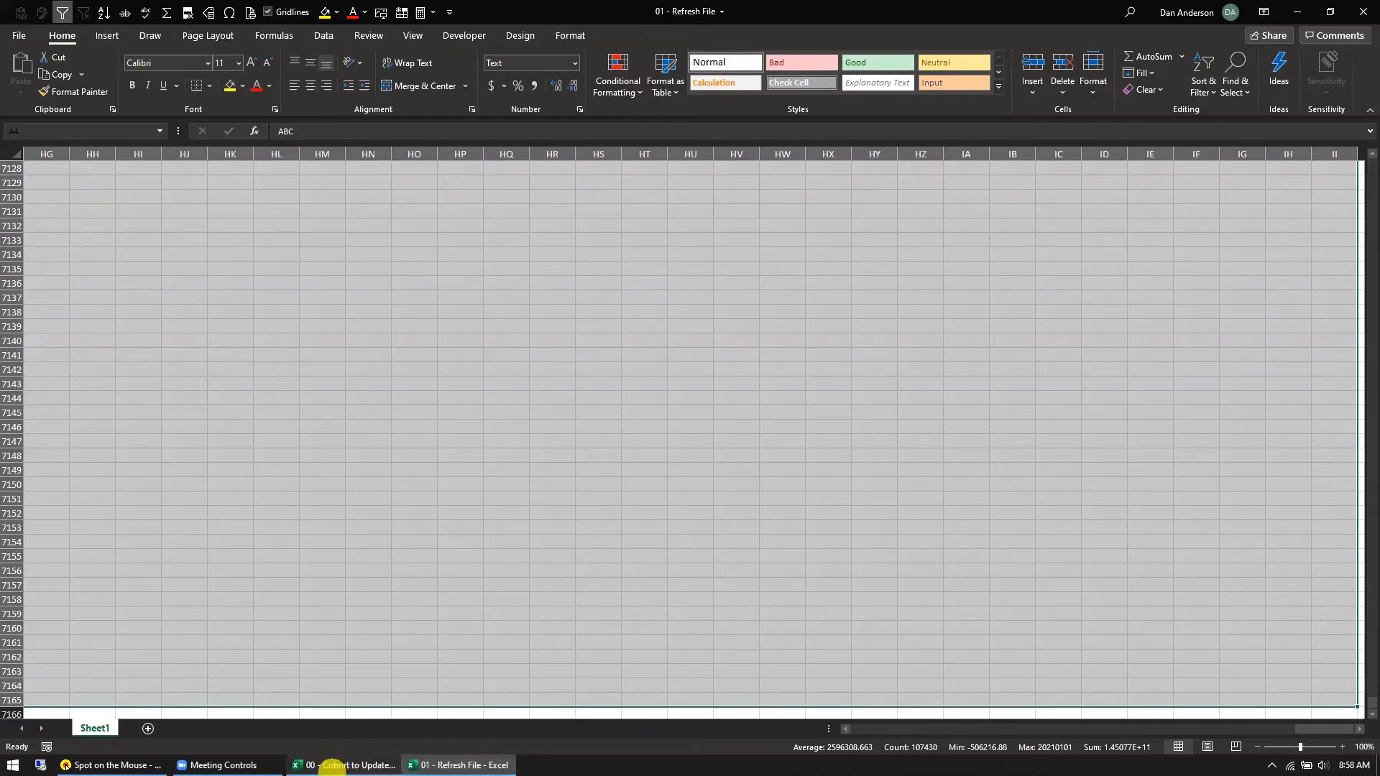
{"action": "left_click", "coordinate": [51, 176]}
{"action": "key", "text": "Down"}
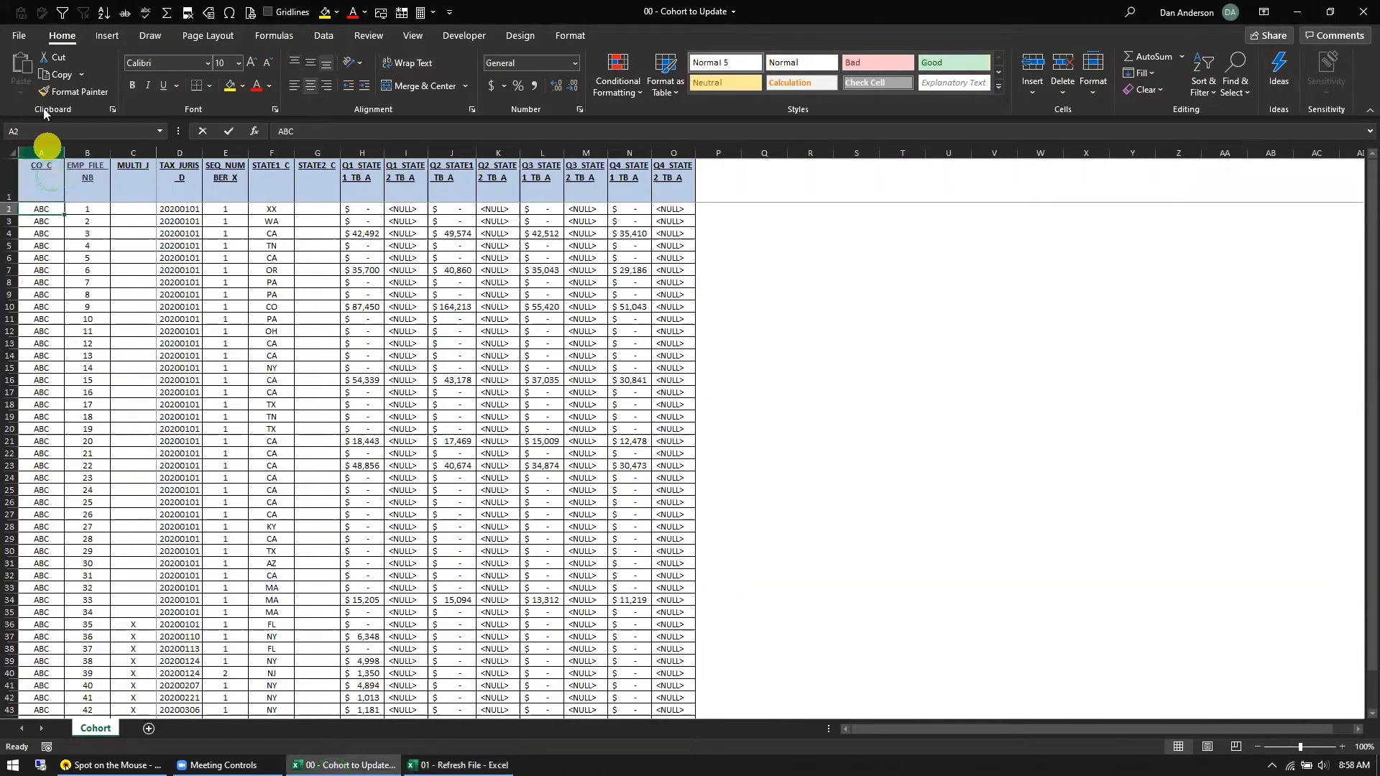
{"action": "left_click", "coordinate": [431, 765]}
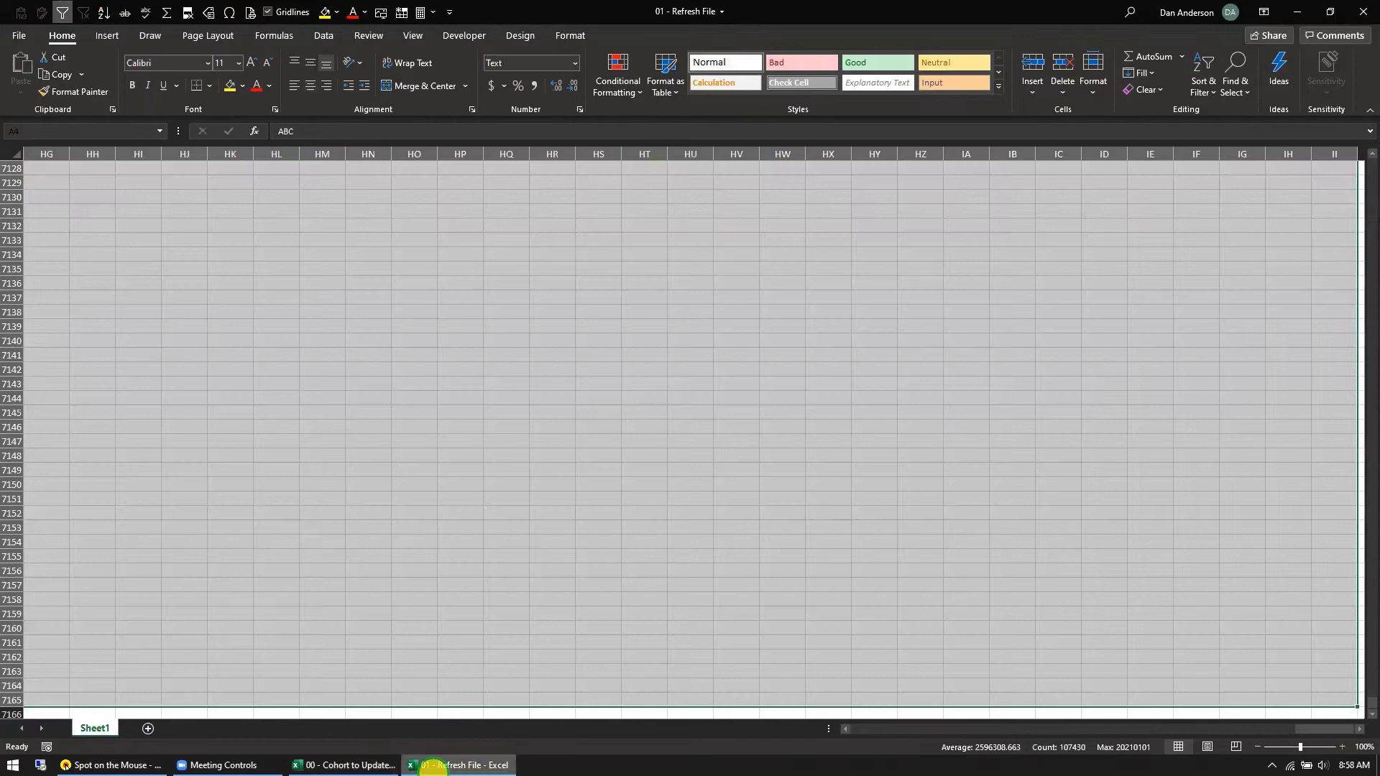
{"action": "key", "text": "ctrl+c"}
{"action": "key", "text": "alt+Tab"}
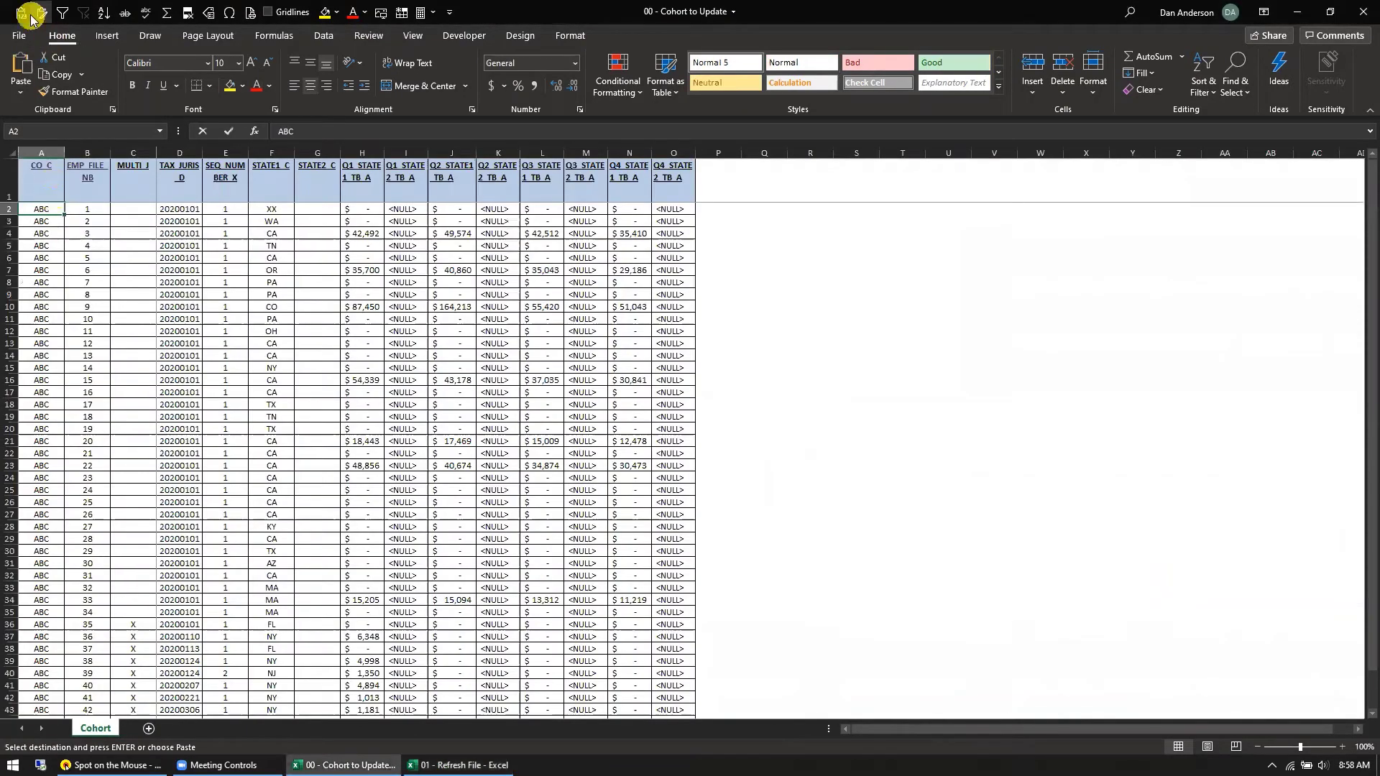
{"action": "left_click", "coordinate": [20, 12]}
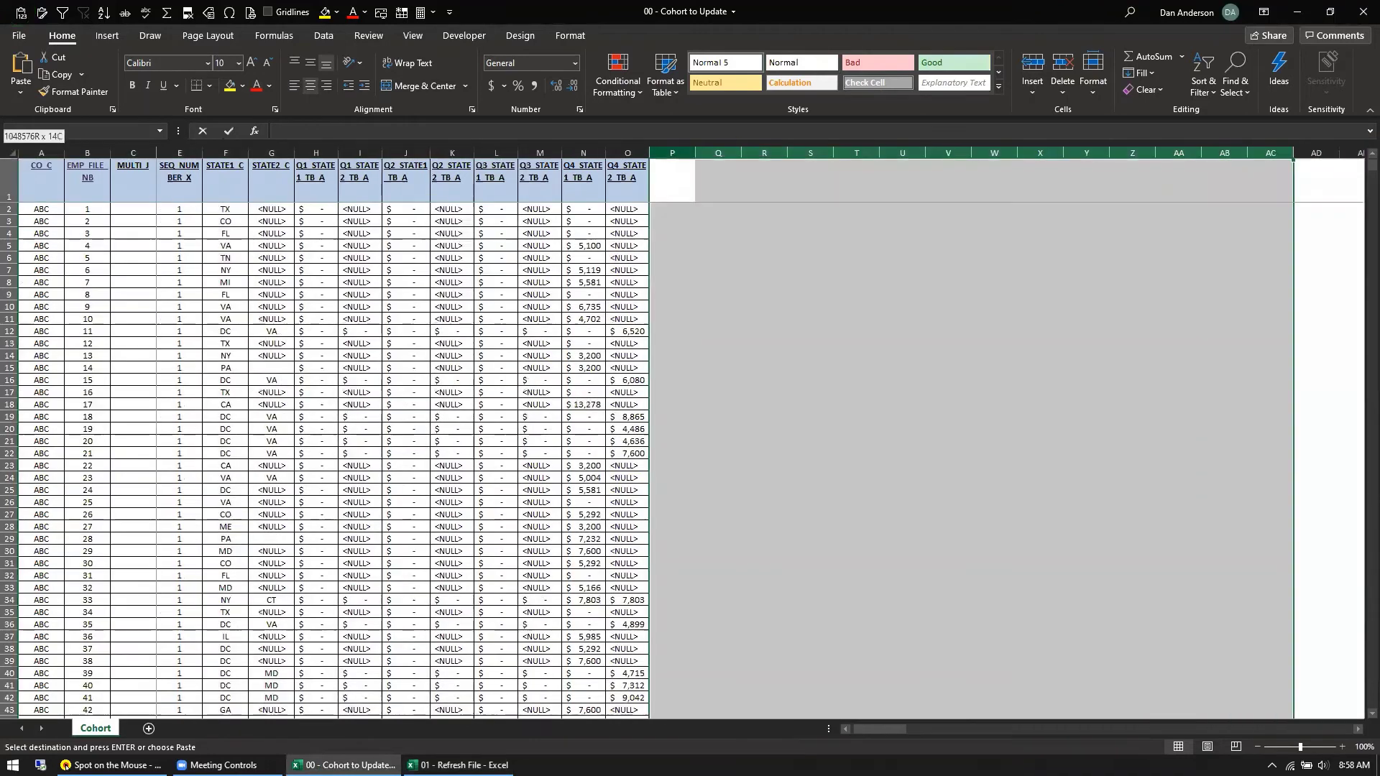
Check the pasted columns and return both workbooks to the top of their sheets
{"action": "scroll", "coordinate": [685, 319], "scroll_direction": "right", "scroll_amount": 5}
{"action": "left_click", "coordinate": [685, 320]}
{"action": "key", "text": "ctrl+Home"}
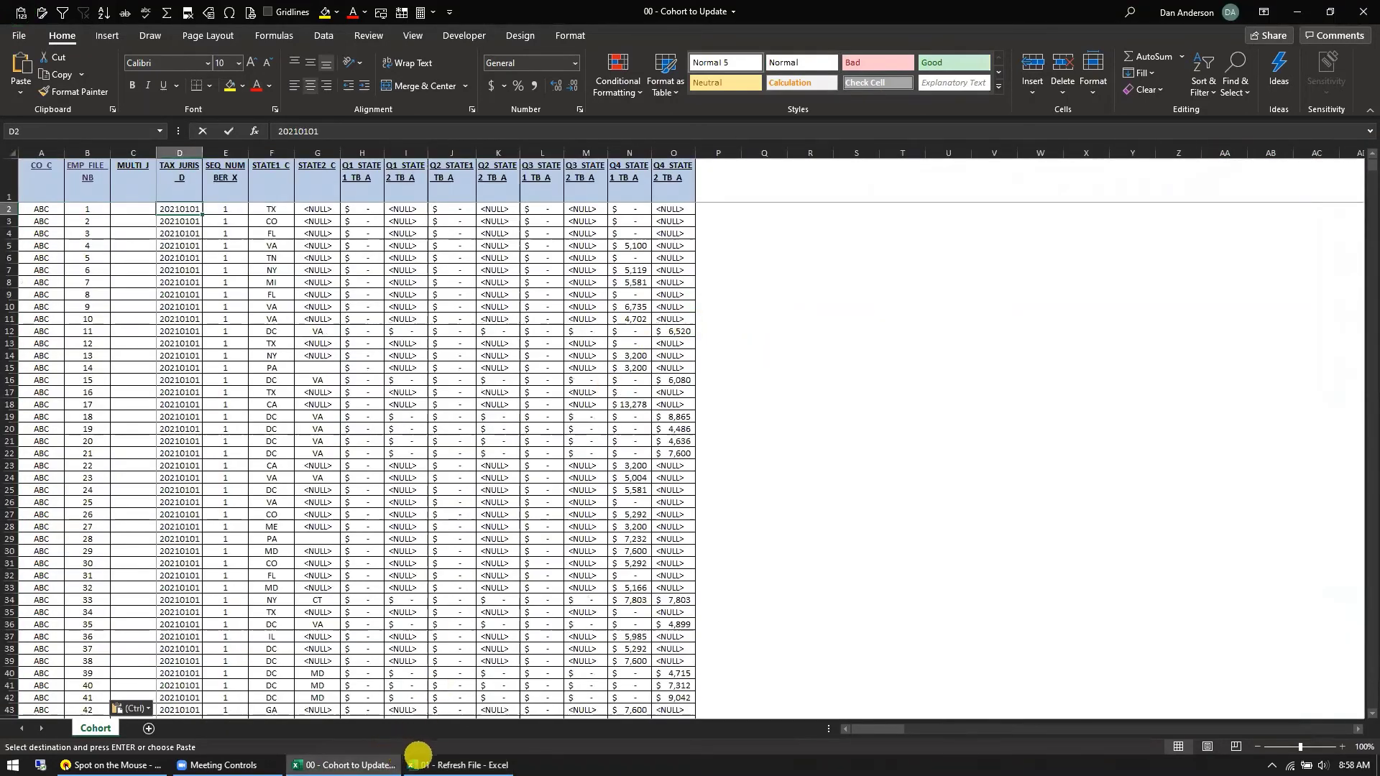
{"action": "left_click", "coordinate": [435, 765]}
{"action": "key", "text": "ctrl+Home"}
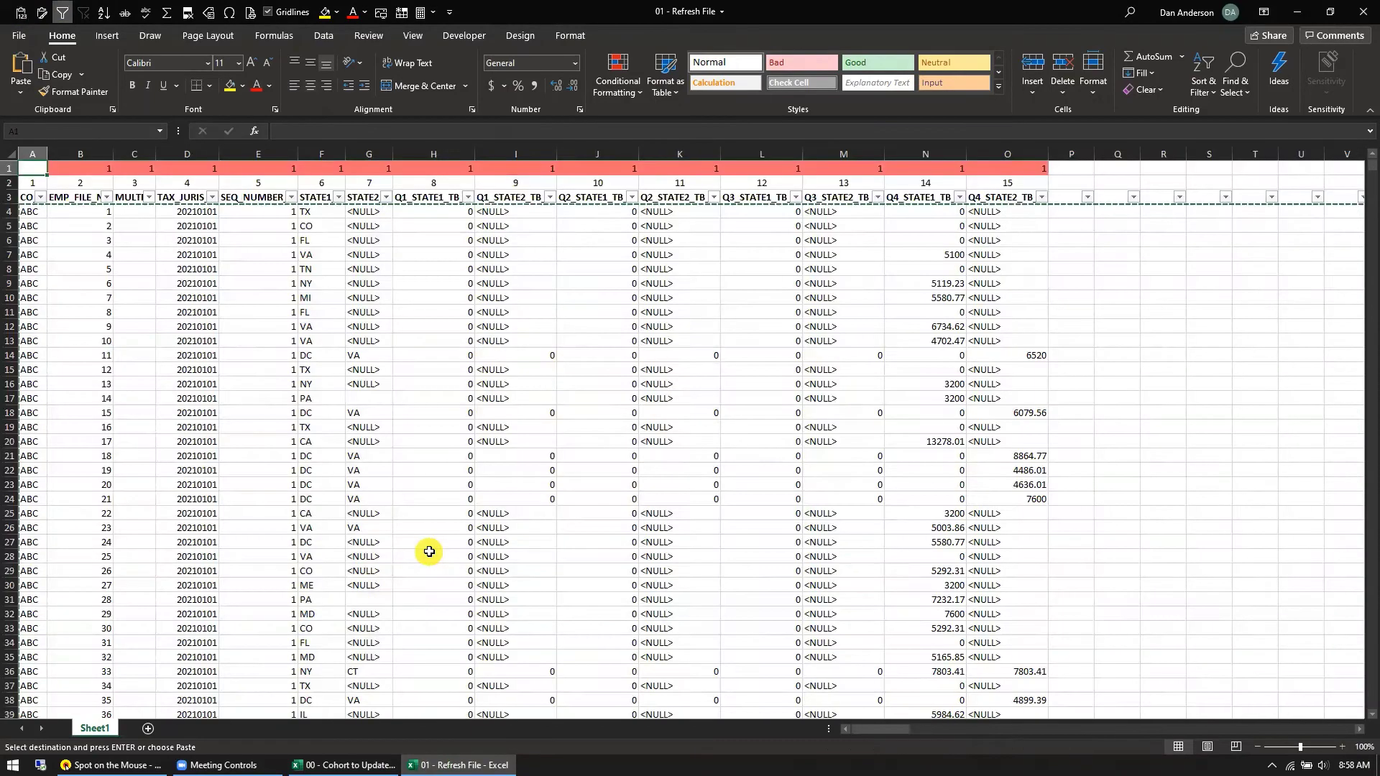
{"action": "left_click", "coordinate": [333, 764]}
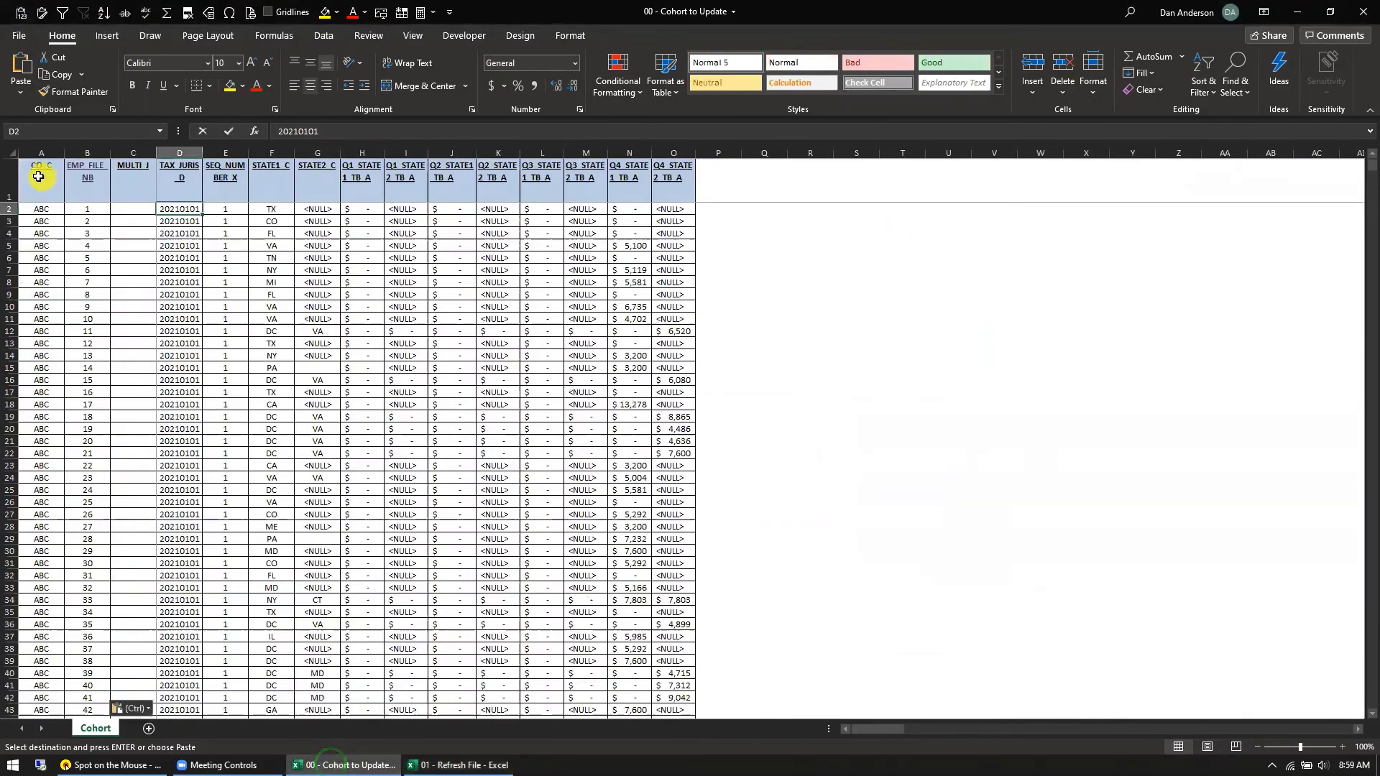